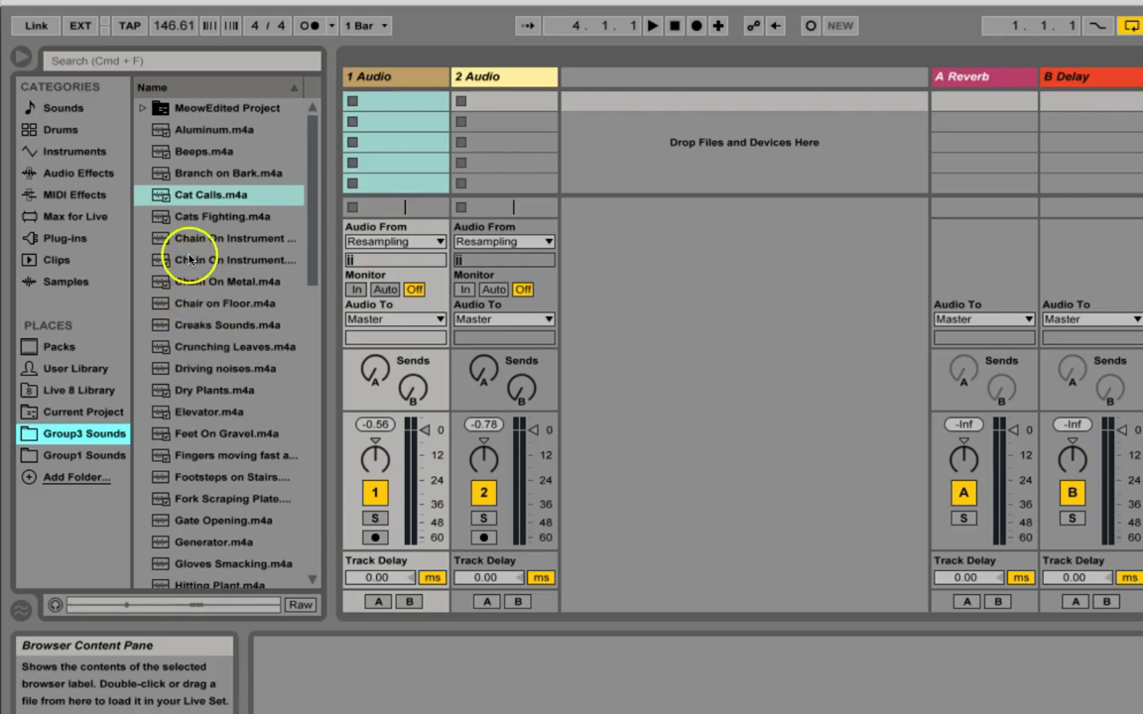
Load Cat Calls.m4a into the first slot of track 1 Audio and Meowing 2.m4a into the first slot of 2 Audio.
{"action": "left_click", "coordinate": [162, 197]}
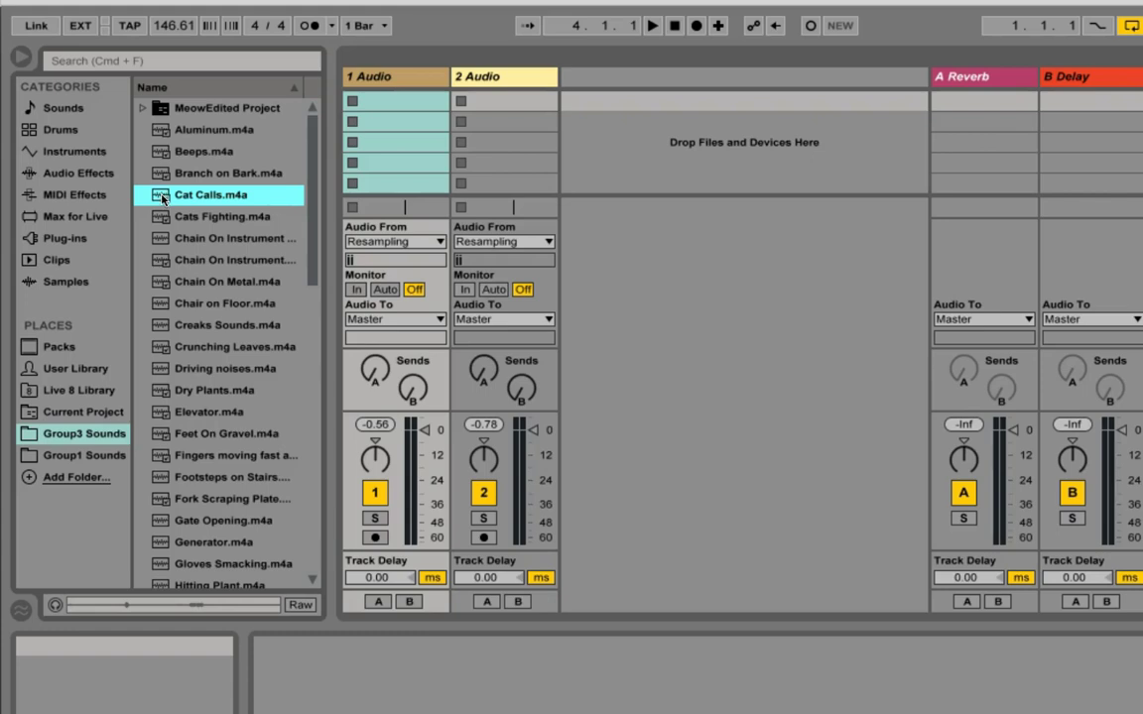
{"action": "left_click_drag", "start_coordinate": [163, 197], "coordinate": [391, 103]}
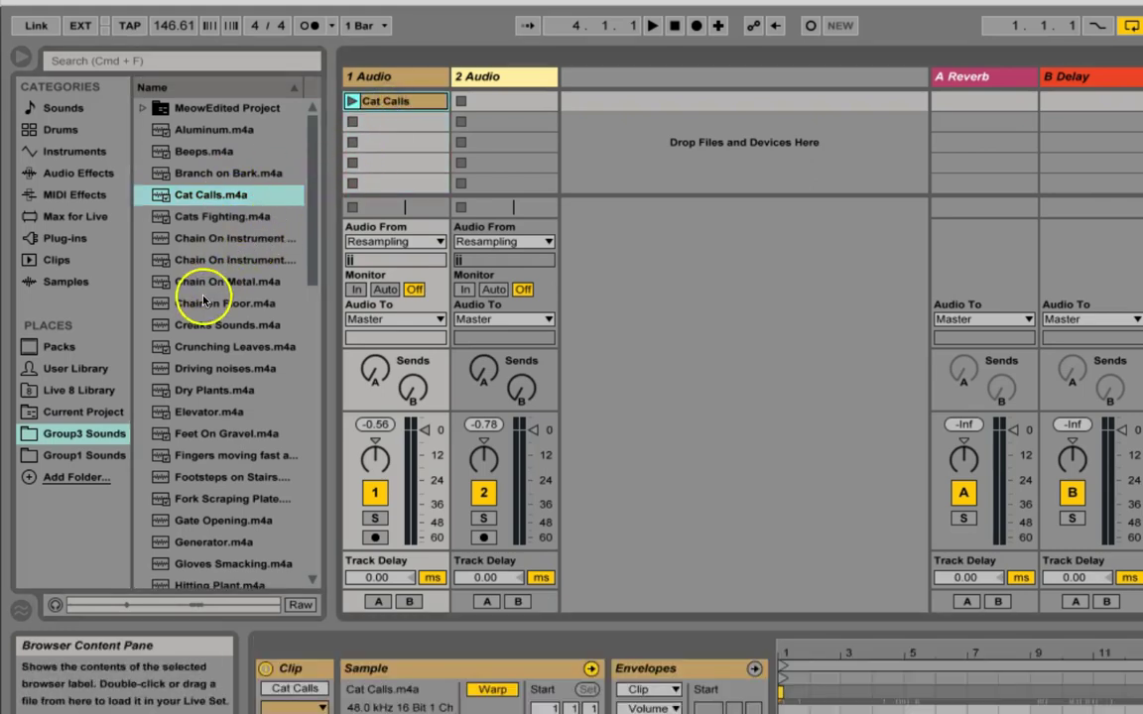
{"action": "scroll", "coordinate": [203, 301], "scroll_direction": "down", "scroll_amount": 2}
{"action": "scroll", "coordinate": [201, 304], "scroll_direction": "down", "scroll_amount": 1}
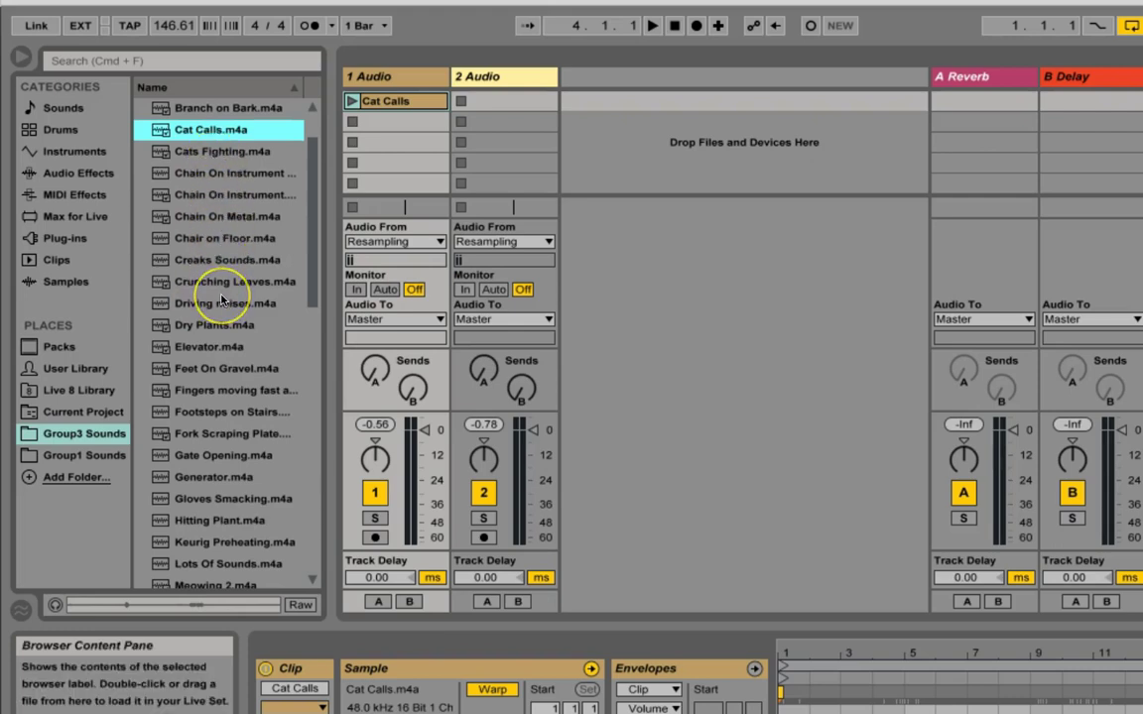
{"action": "scroll", "coordinate": [220, 300], "scroll_direction": "down", "scroll_amount": 9}
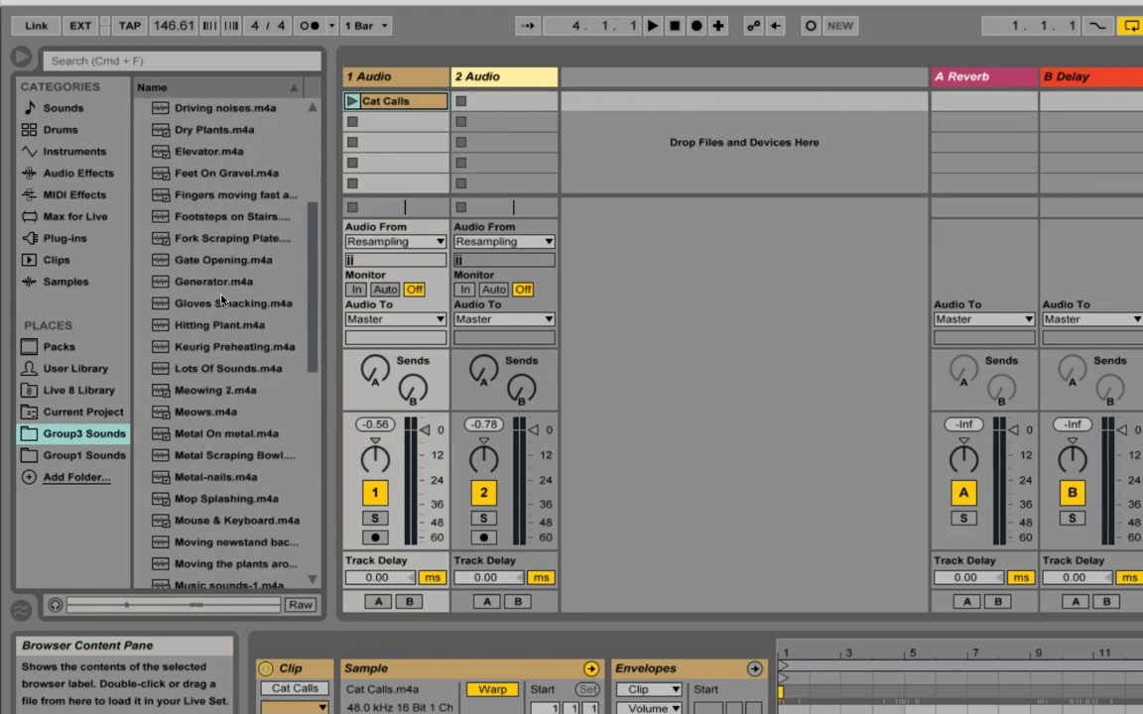
{"action": "left_click", "coordinate": [162, 392]}
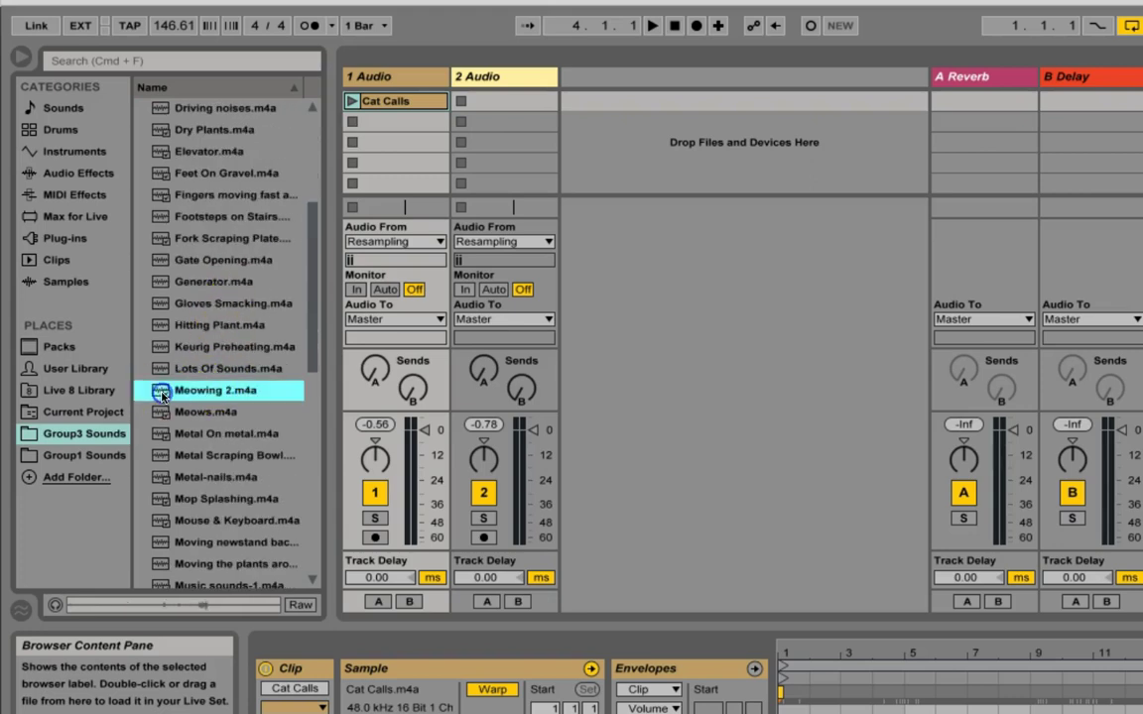
{"action": "left_click_drag", "start_coordinate": [162, 392], "coordinate": [495, 103]}
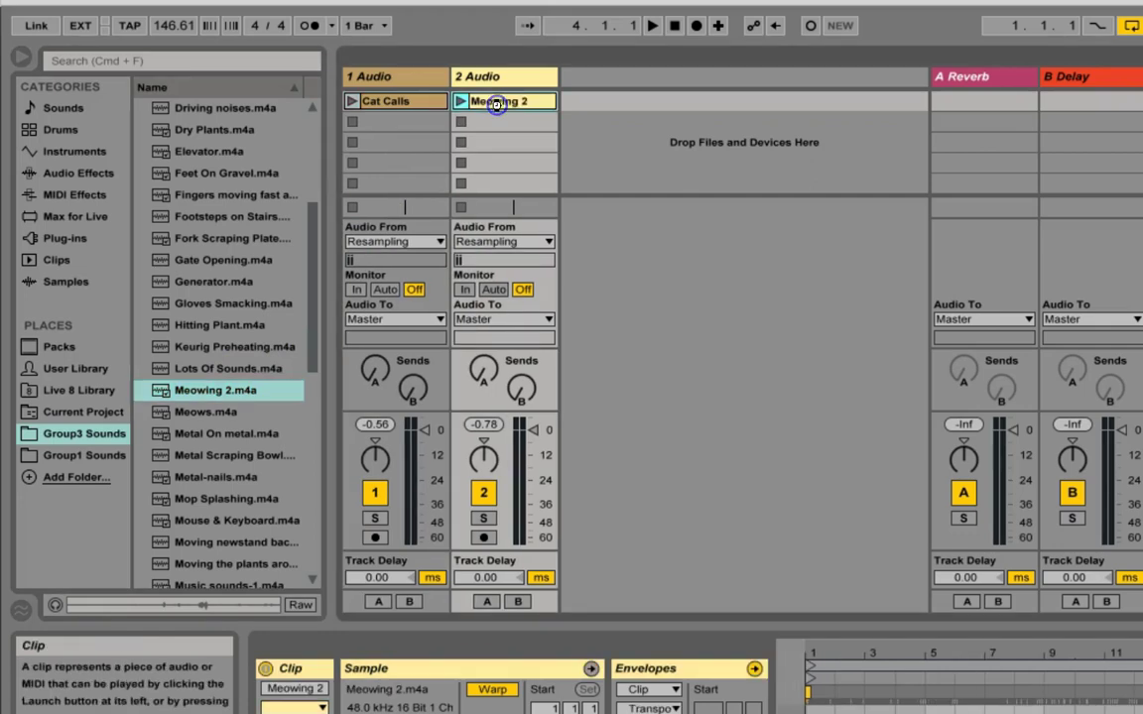
Load Meows.m4a into the second slot of 2 Audio and Purring.m4a into the second slot of 1 Audio.
{"action": "left_click", "coordinate": [160, 415]}
{"action": "left_click_drag", "start_coordinate": [160, 415], "coordinate": [477, 122]}
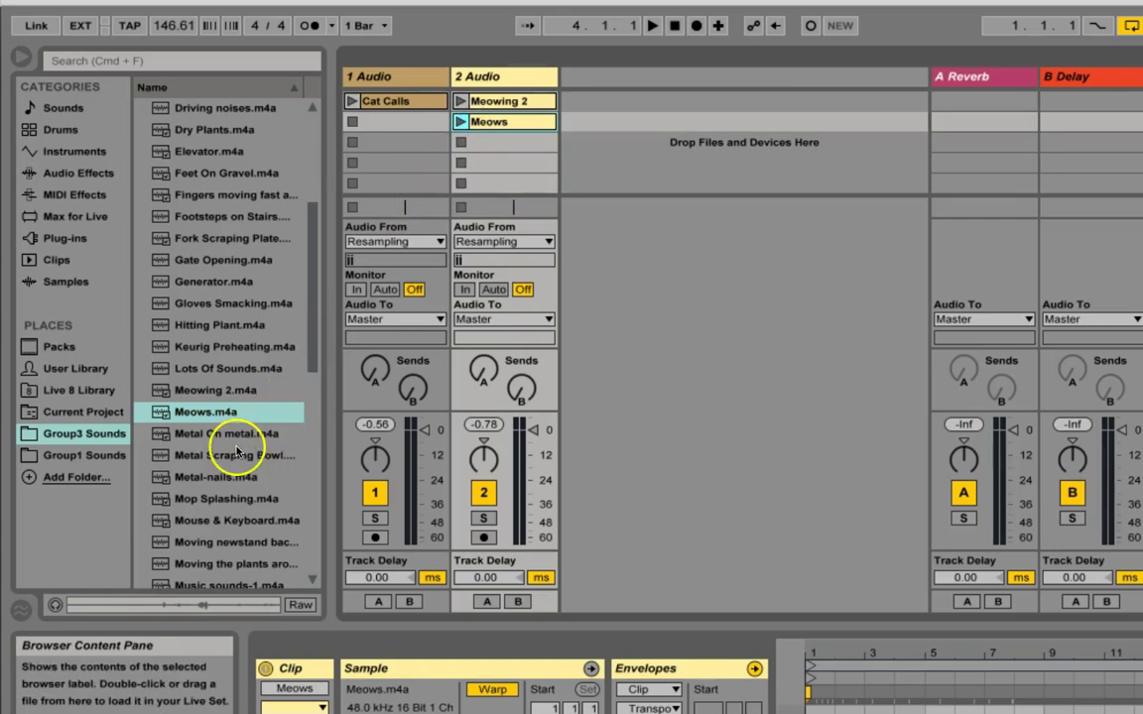
{"action": "scroll", "coordinate": [236, 453], "scroll_direction": "down", "scroll_amount": 5}
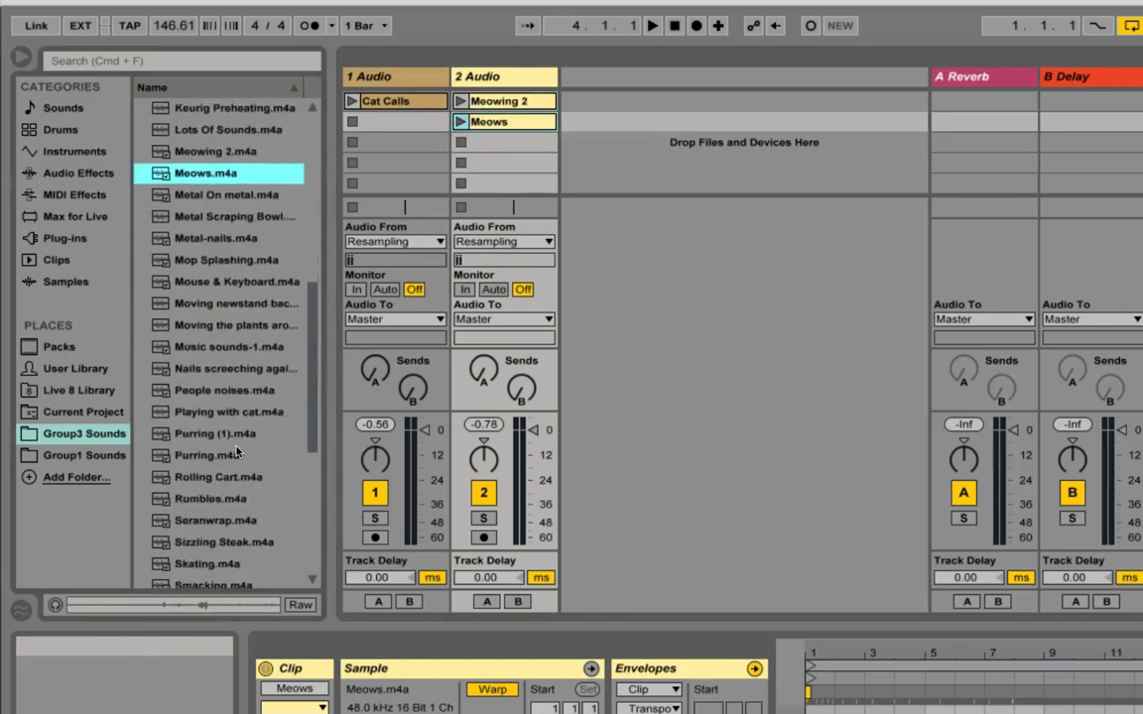
{"action": "left_click", "coordinate": [162, 456]}
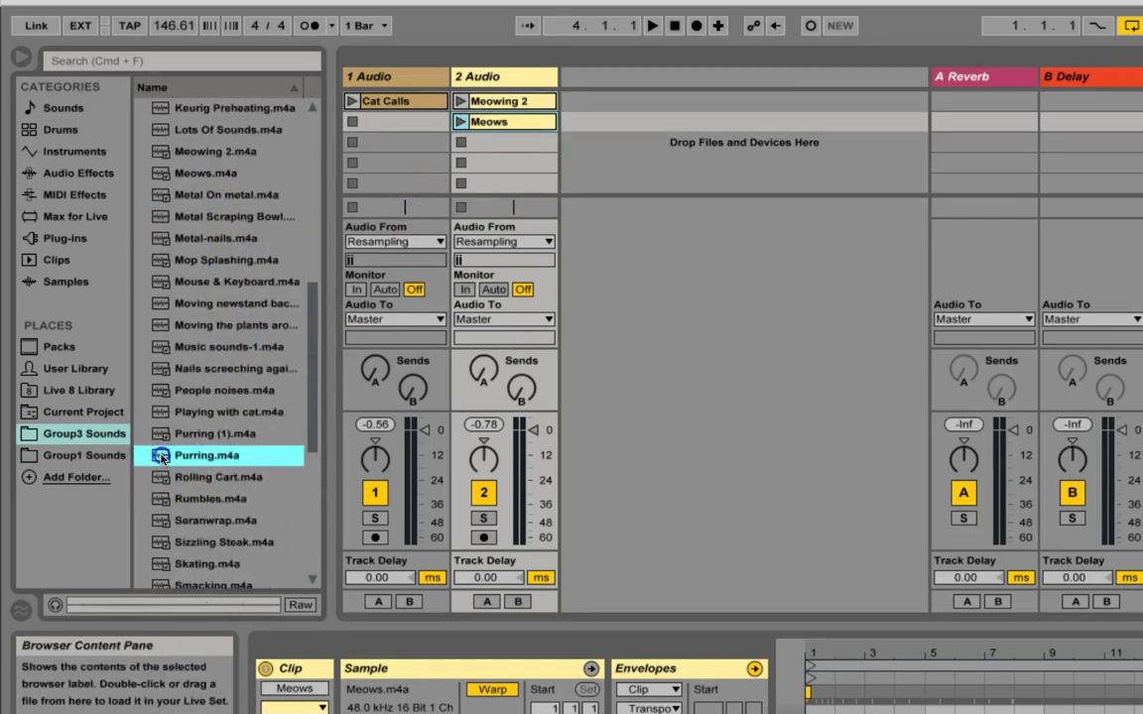
{"action": "left_click_drag", "start_coordinate": [169, 456], "coordinate": [392, 127]}
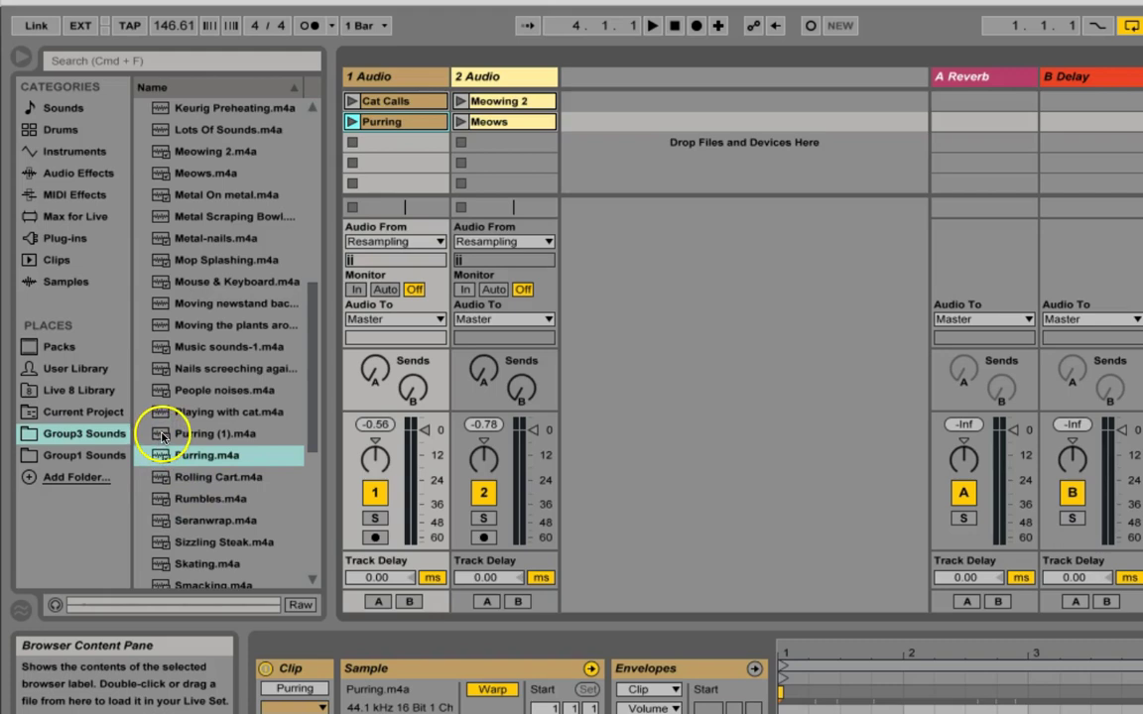
Load Purring (1).m4a into the third slot of 1 Audio, and select the Meowing 2 clip.
{"action": "left_click", "coordinate": [159, 433]}
{"action": "left_click_drag", "start_coordinate": [212, 437], "coordinate": [383, 145]}
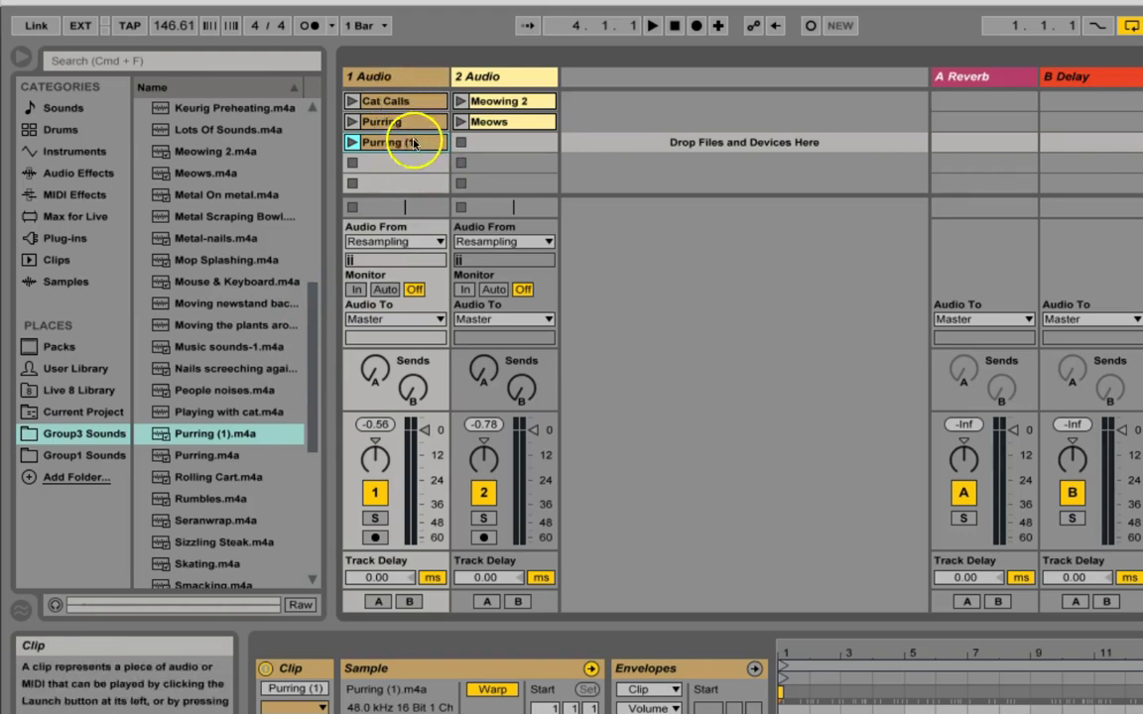
{"action": "left_click", "coordinate": [499, 103]}
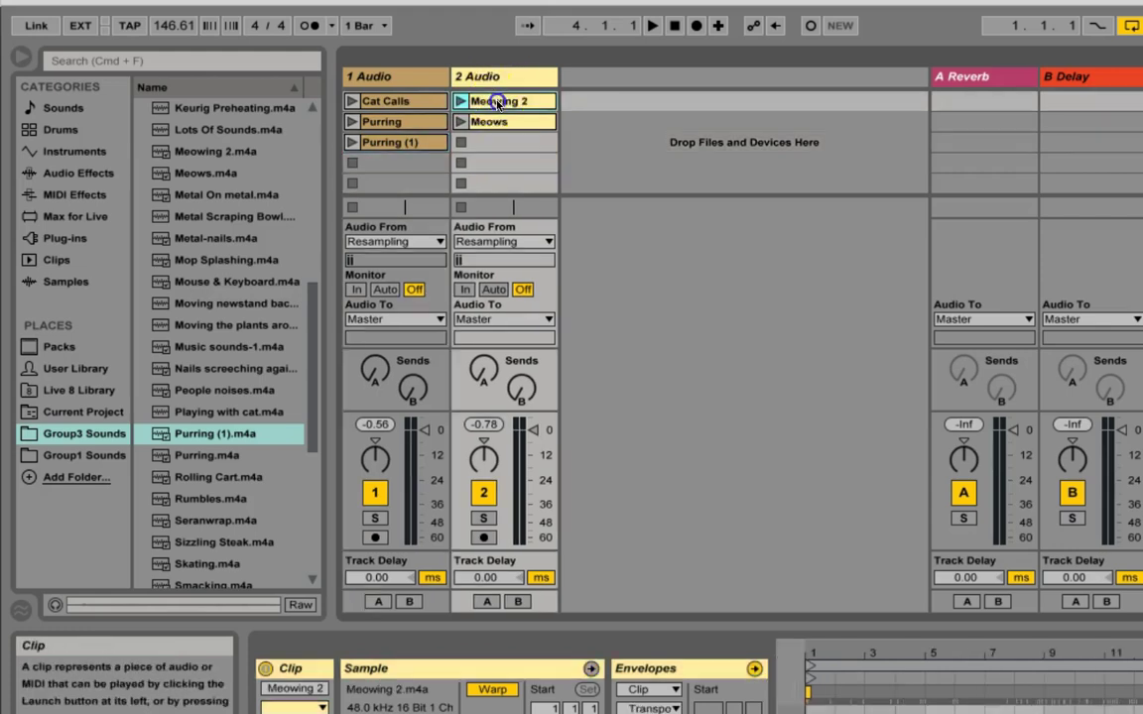
{"action": "left_click", "coordinate": [490, 136]}
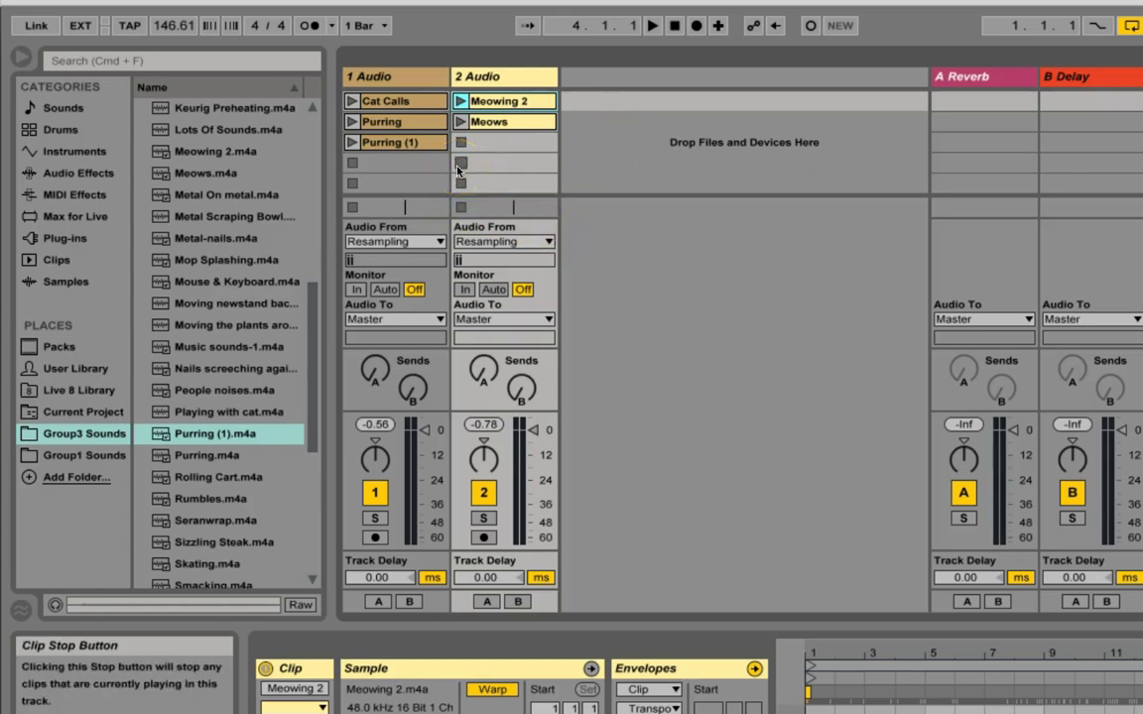
Launch the Cat Calls clip and the Meowing 2 clip to hear both tracks play together.
{"action": "left_click", "coordinate": [352, 103]}
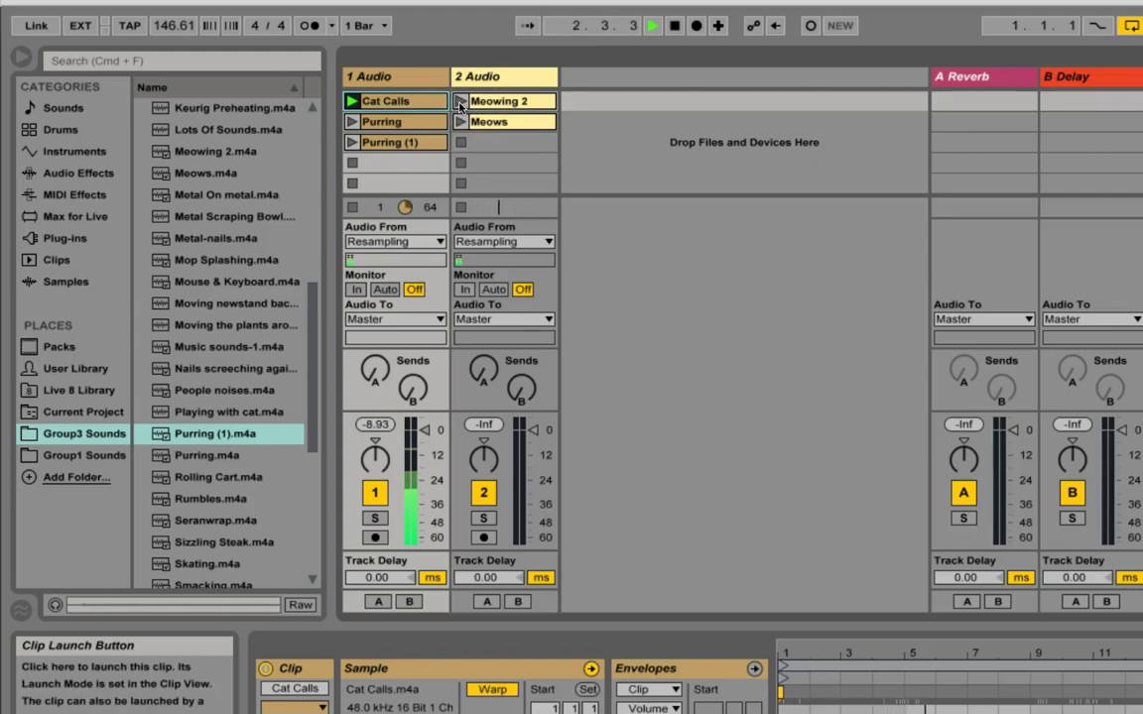
{"action": "left_click", "coordinate": [460, 103]}
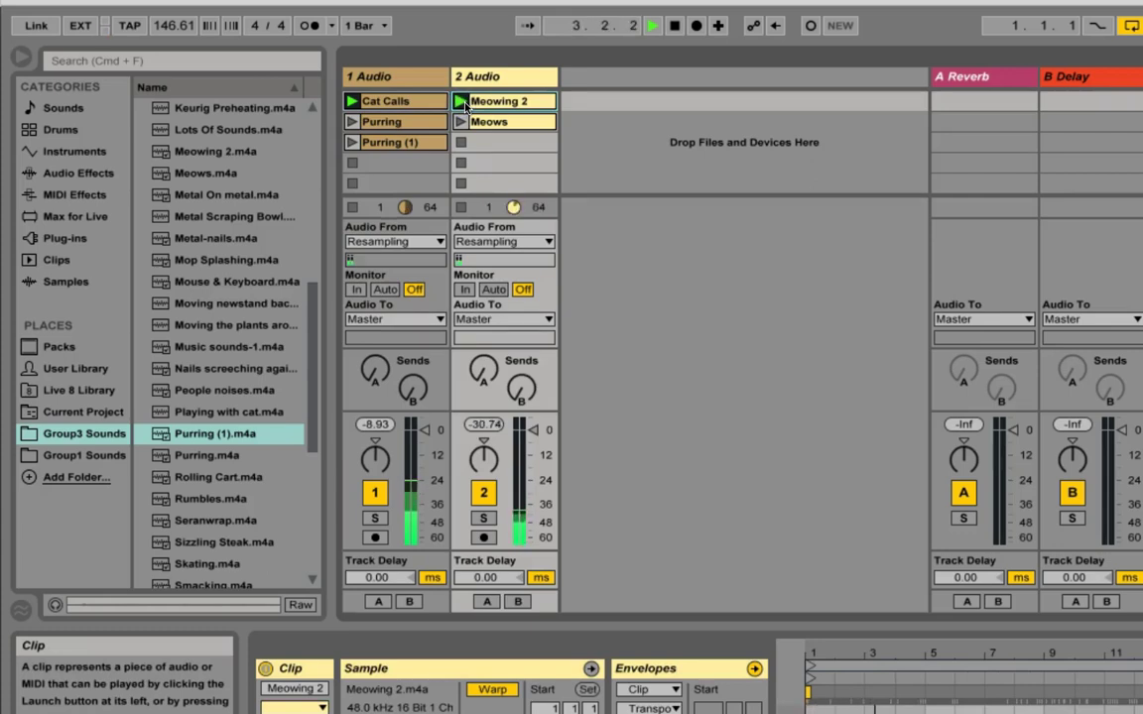
{"action": "left_click", "coordinate": [495, 104]}
Launch the Purring clip in 1 Audio and the Meows clip in 2 Audio.
{"action": "left_click", "coordinate": [353, 123]}
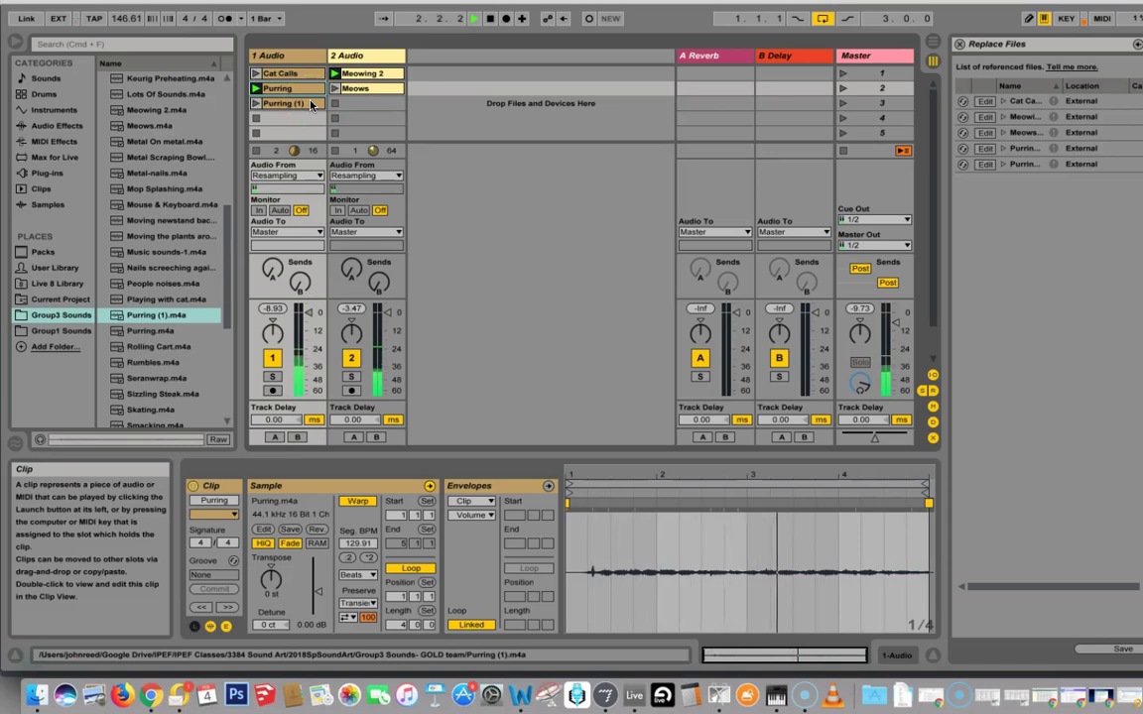
{"action": "left_click", "coordinate": [303, 88]}
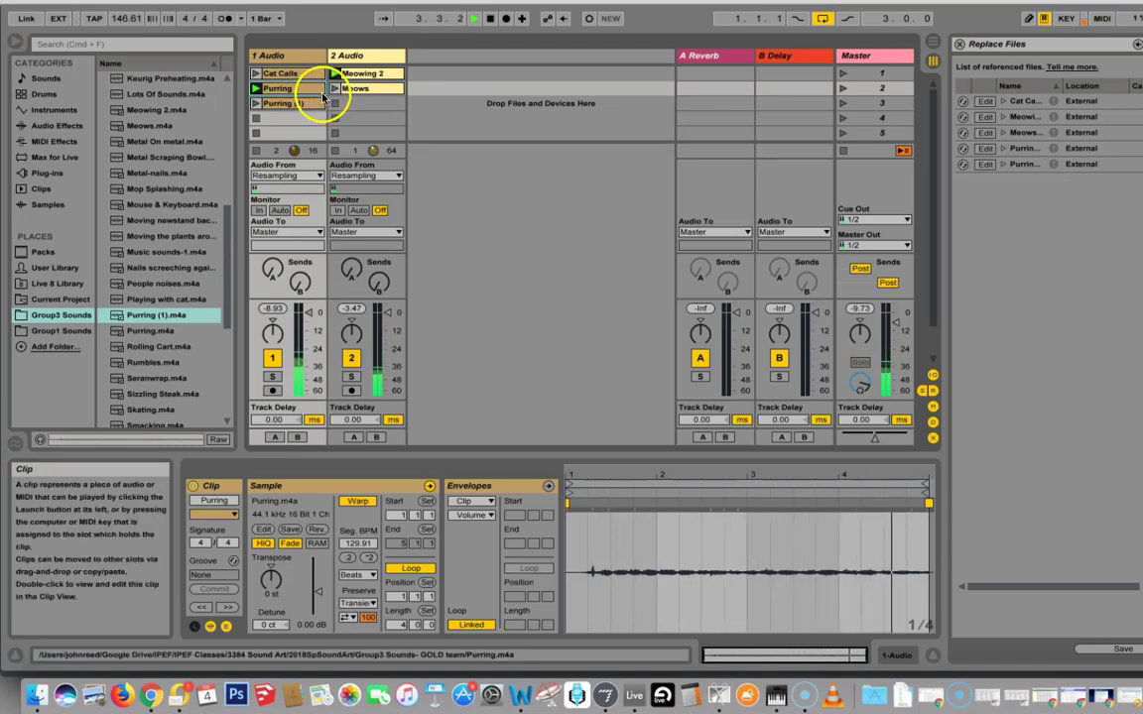
{"action": "left_click", "coordinate": [335, 88]}
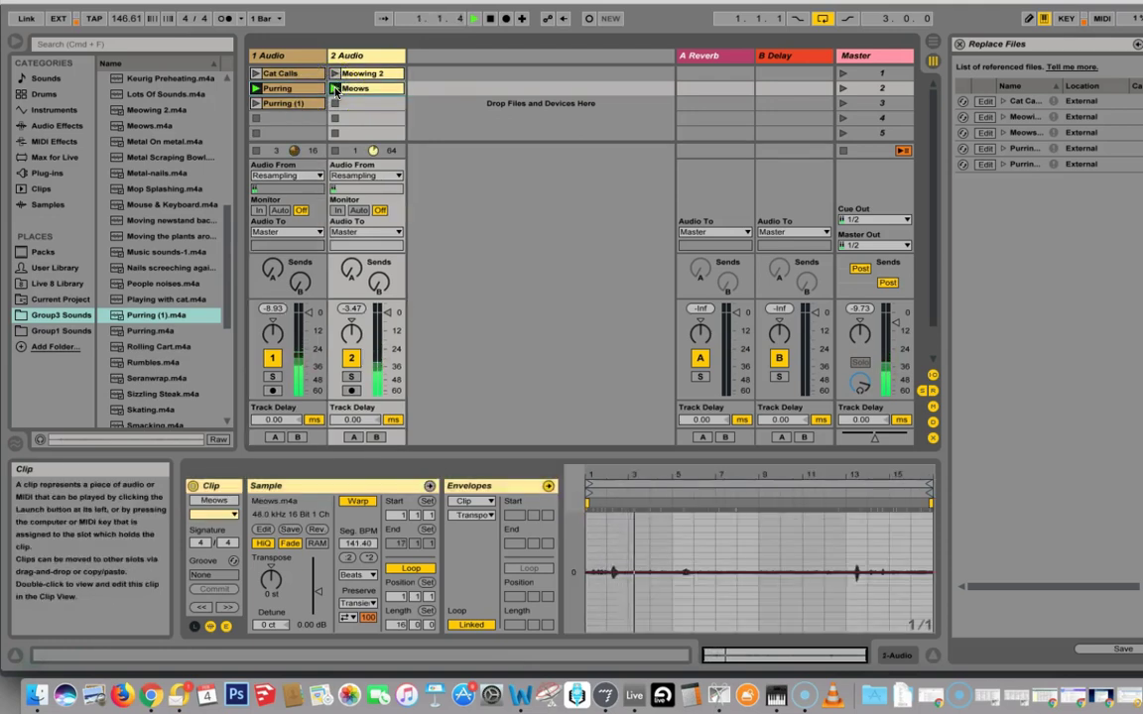
{"action": "left_click", "coordinate": [335, 74]}
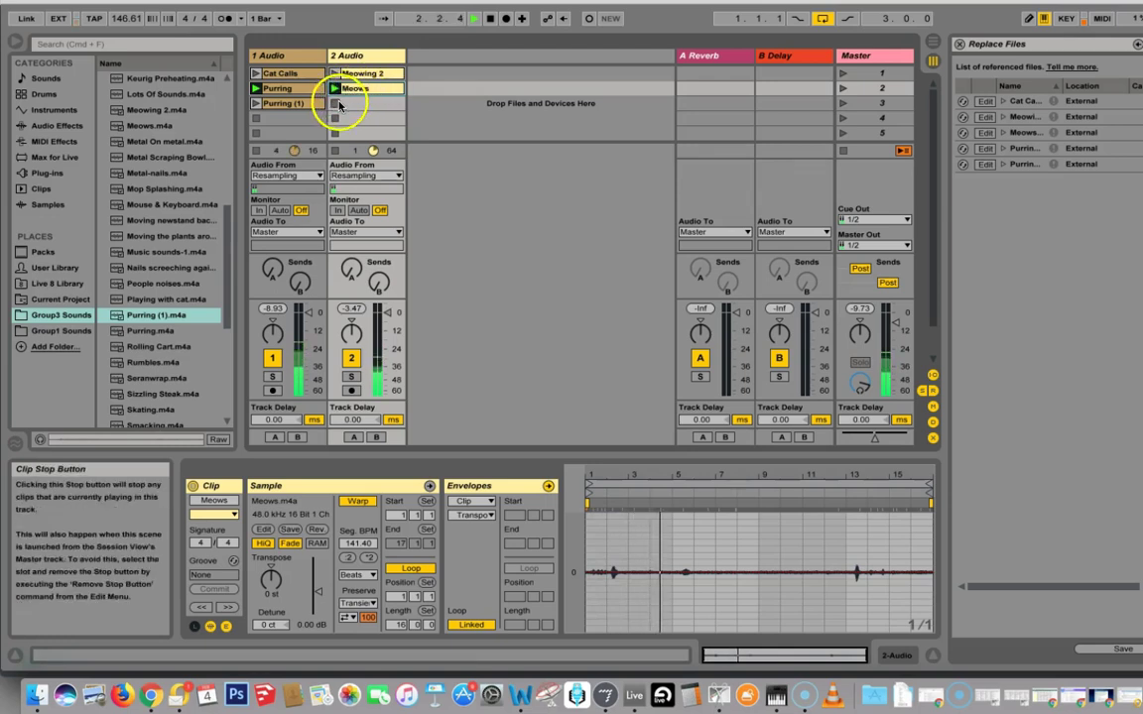
Launch the Purring (1) clip and then the Cat Calls clip in 1 Audio while Meows keeps playing.
{"action": "left_click", "coordinate": [255, 104]}
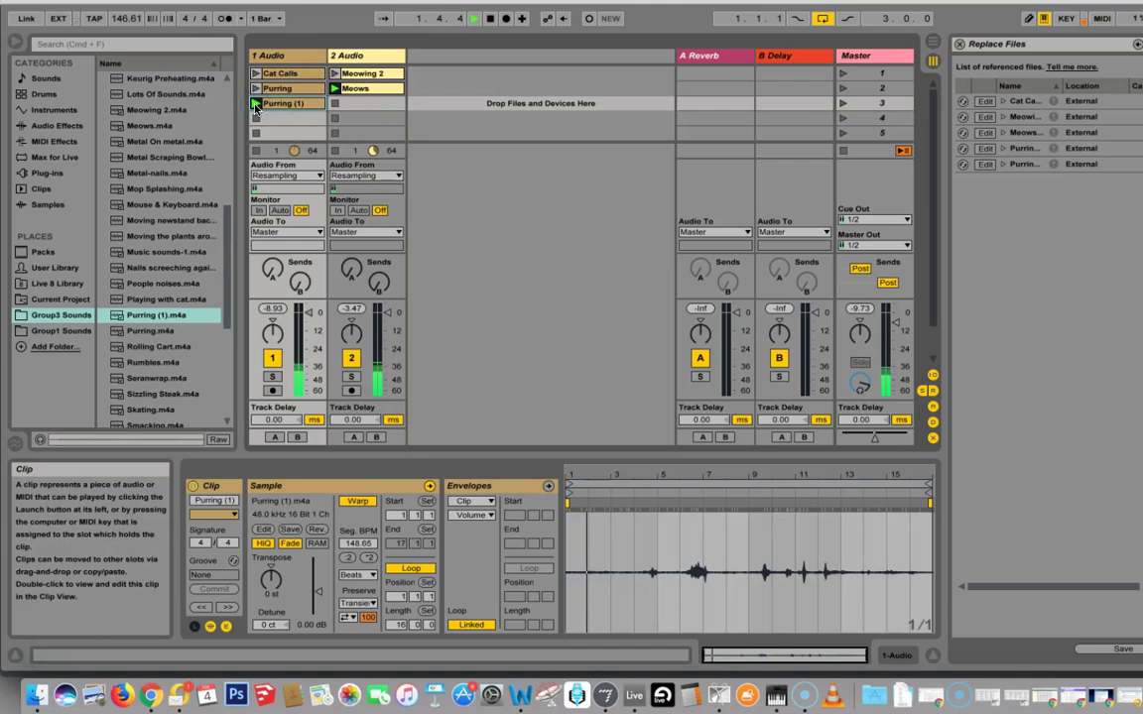
{"action": "left_click", "coordinate": [278, 104]}
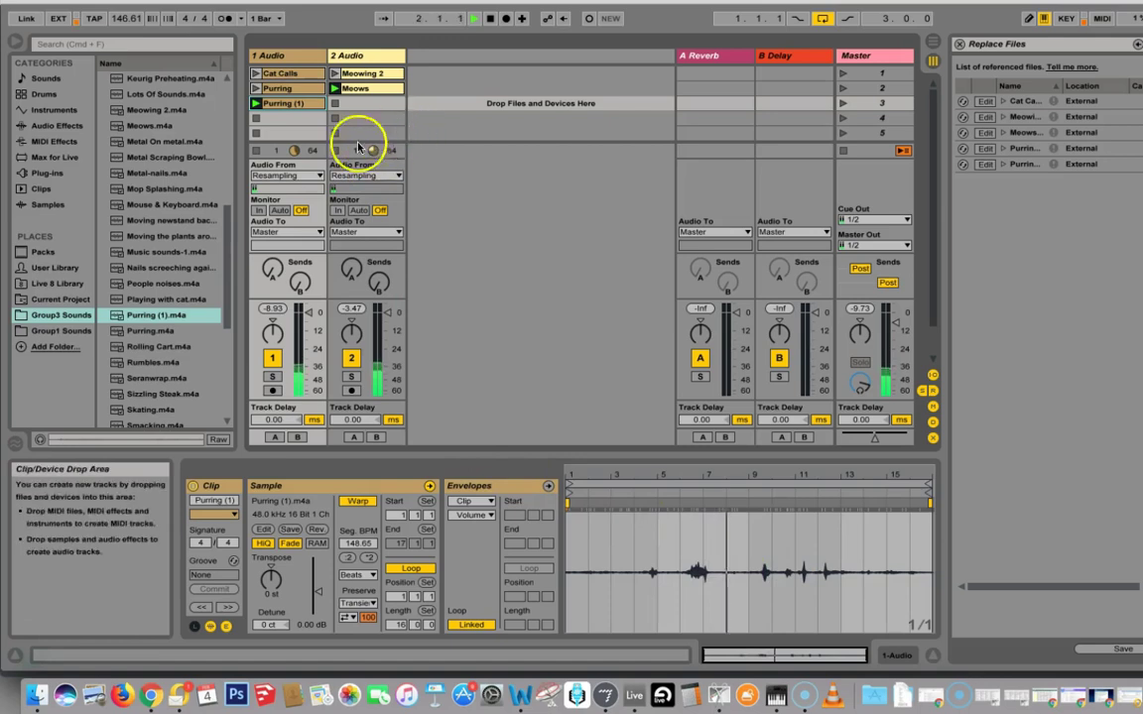
{"action": "left_click", "coordinate": [256, 74]}
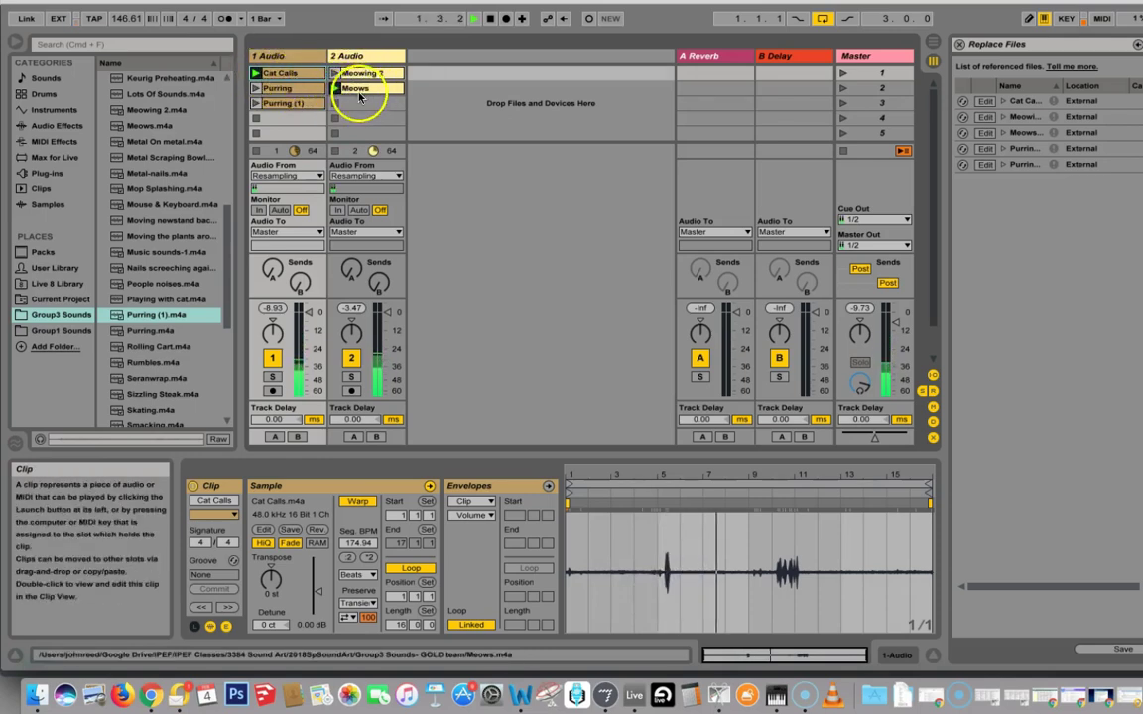
Move the Meowing 2 and Meows clips down one slot in 2 Audio, and copy Purring into the fourth slot of 1 Audio.
{"action": "left_click_drag", "start_coordinate": [359, 90], "coordinate": [293, 93]}
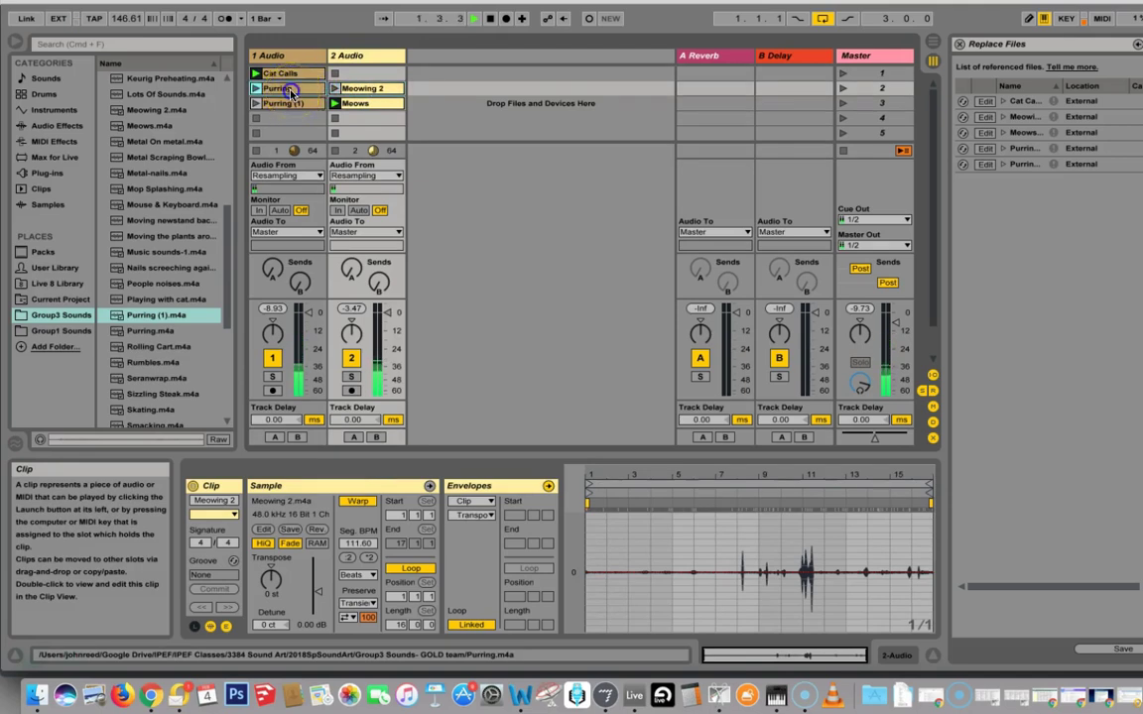
{"action": "left_click_drag", "start_coordinate": [290, 91], "coordinate": [291, 93]}
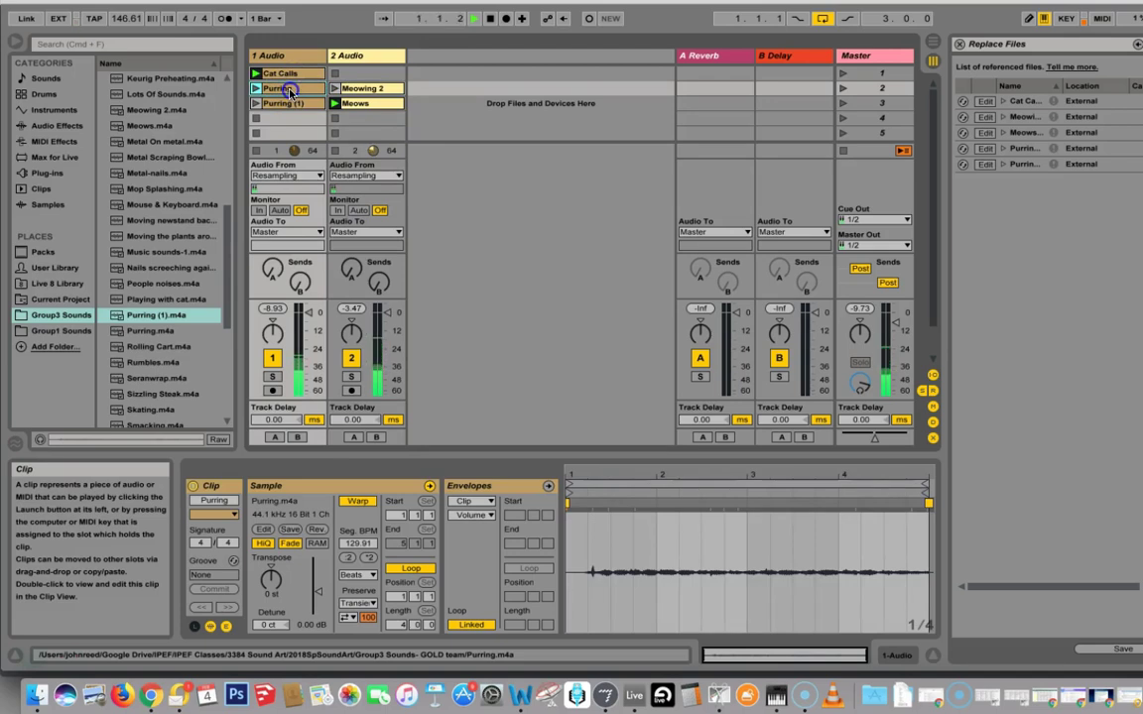
{"action": "left_click_drag", "start_coordinate": [292, 103], "coordinate": [289, 119]}
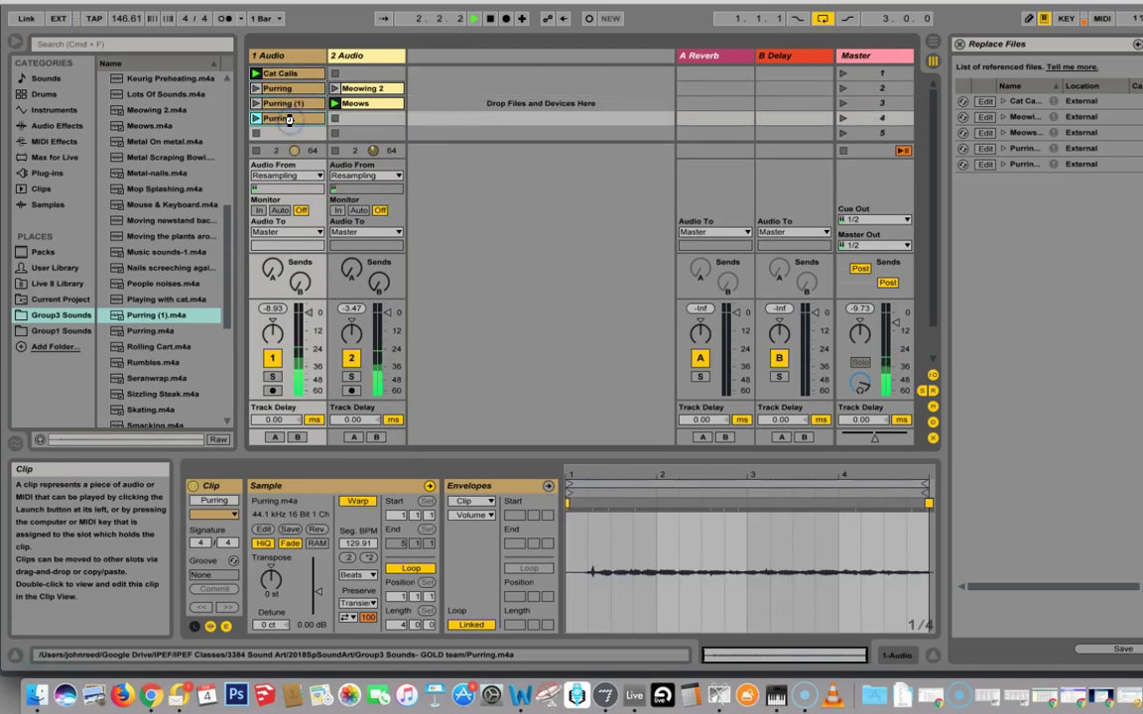
{"action": "left_click", "coordinate": [310, 122]}
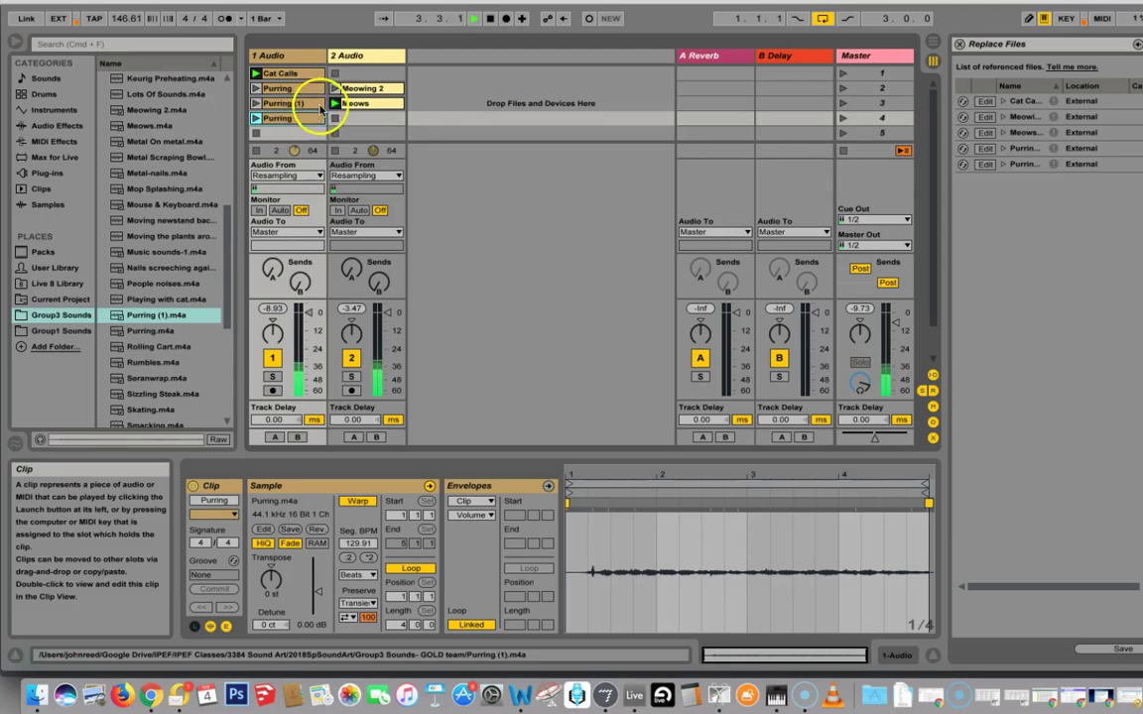
Launch scenes 1, 2, 3 and 4 one after another to play each row of clips together.
{"action": "left_click", "coordinate": [842, 76]}
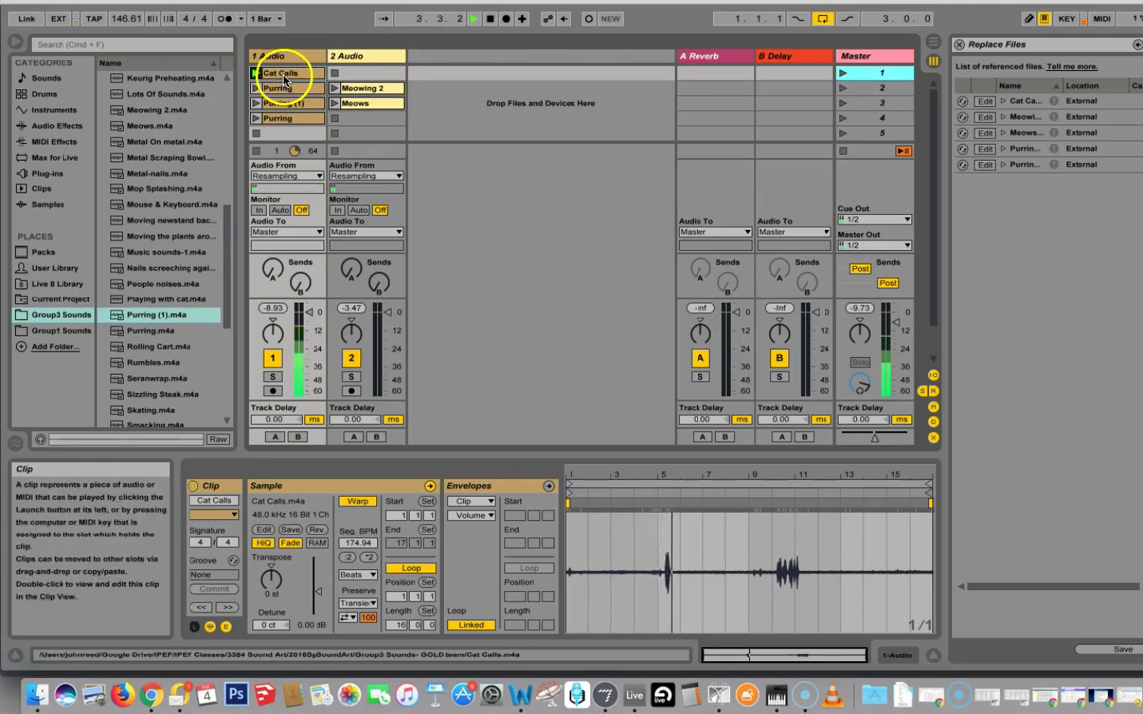
{"action": "left_click", "coordinate": [843, 88]}
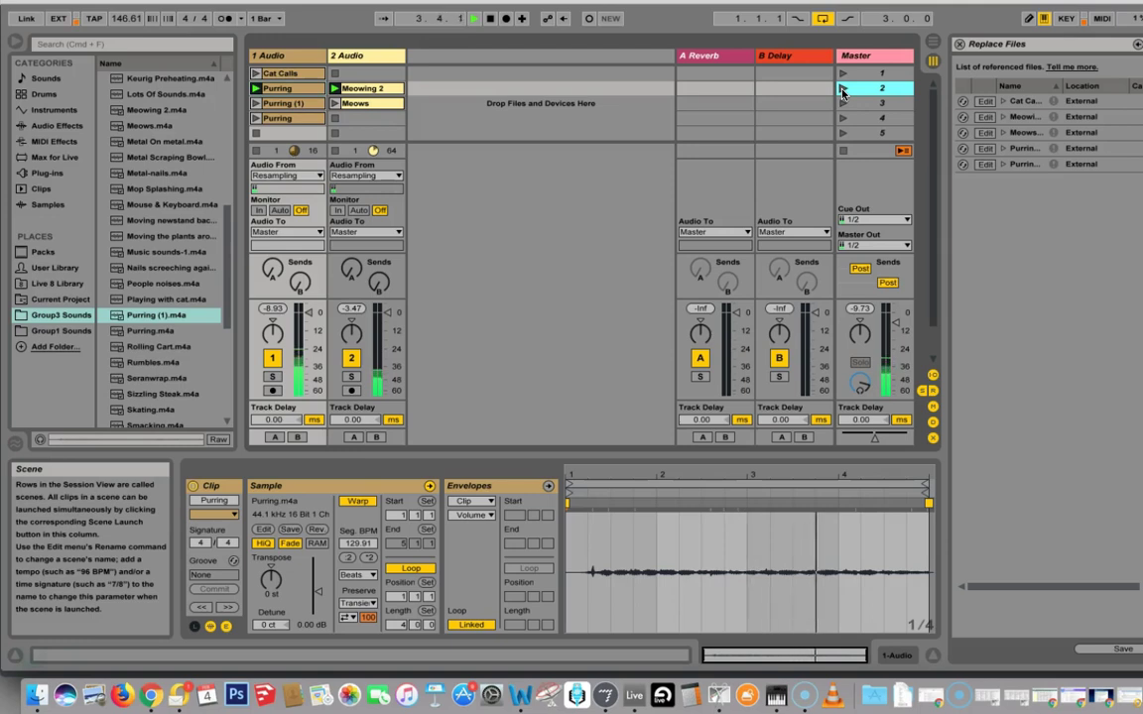
{"action": "left_click", "coordinate": [843, 102]}
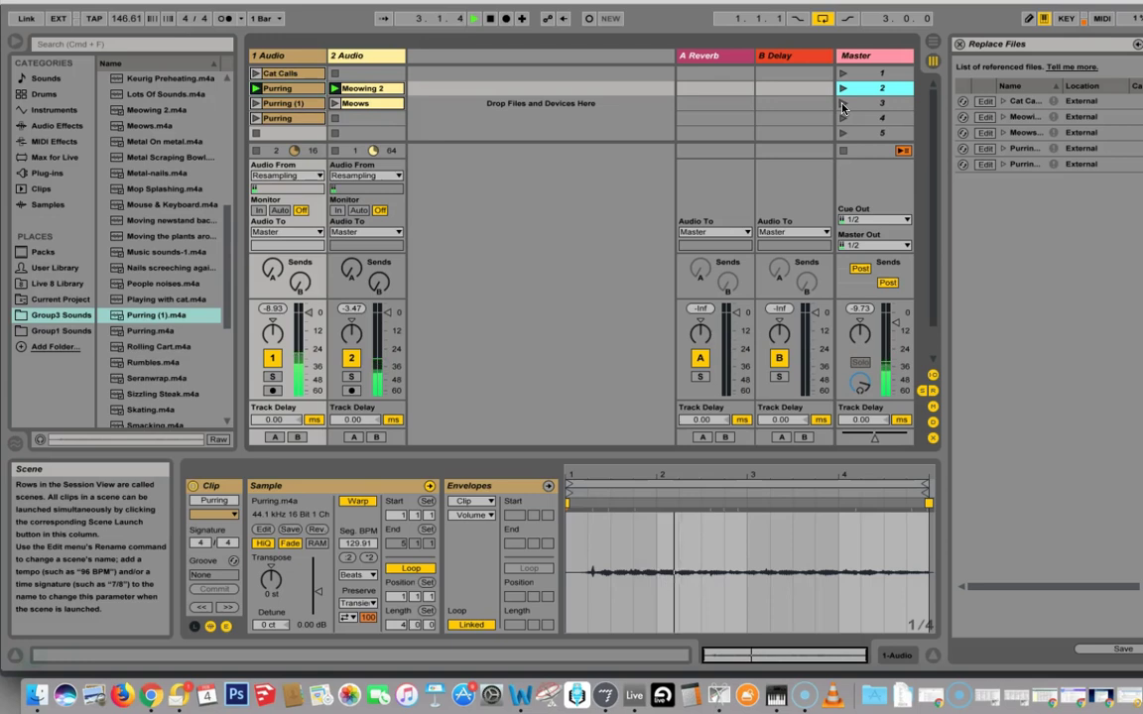
{"action": "left_click", "coordinate": [842, 104]}
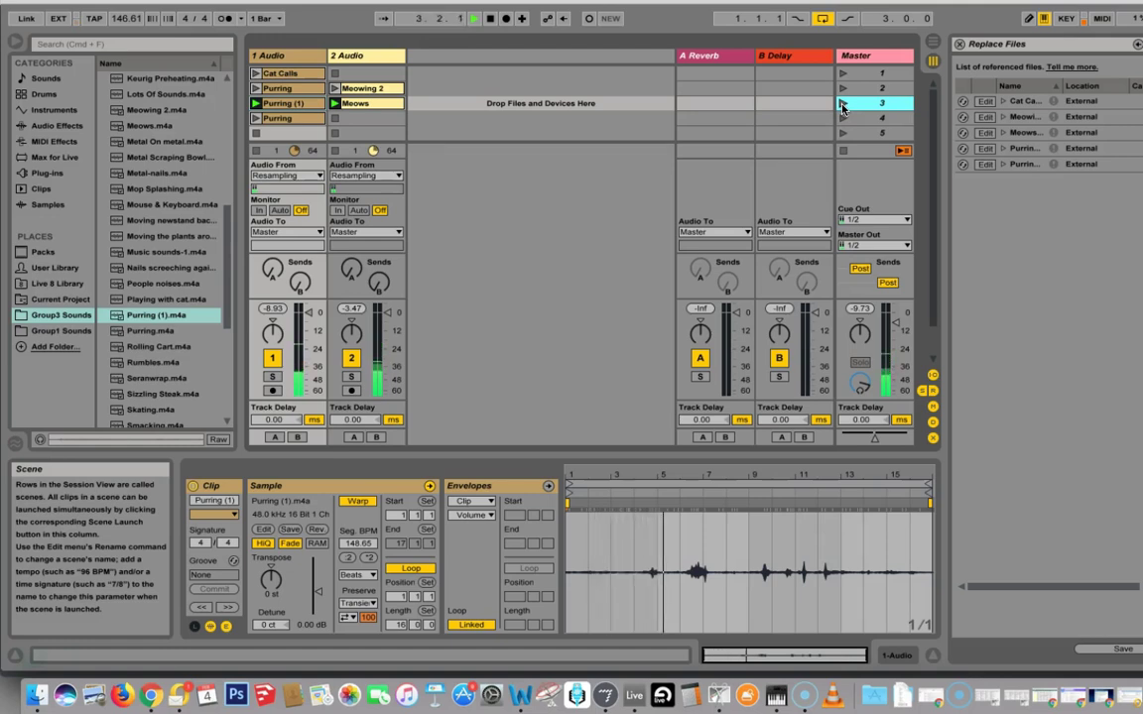
{"action": "left_click", "coordinate": [842, 118]}
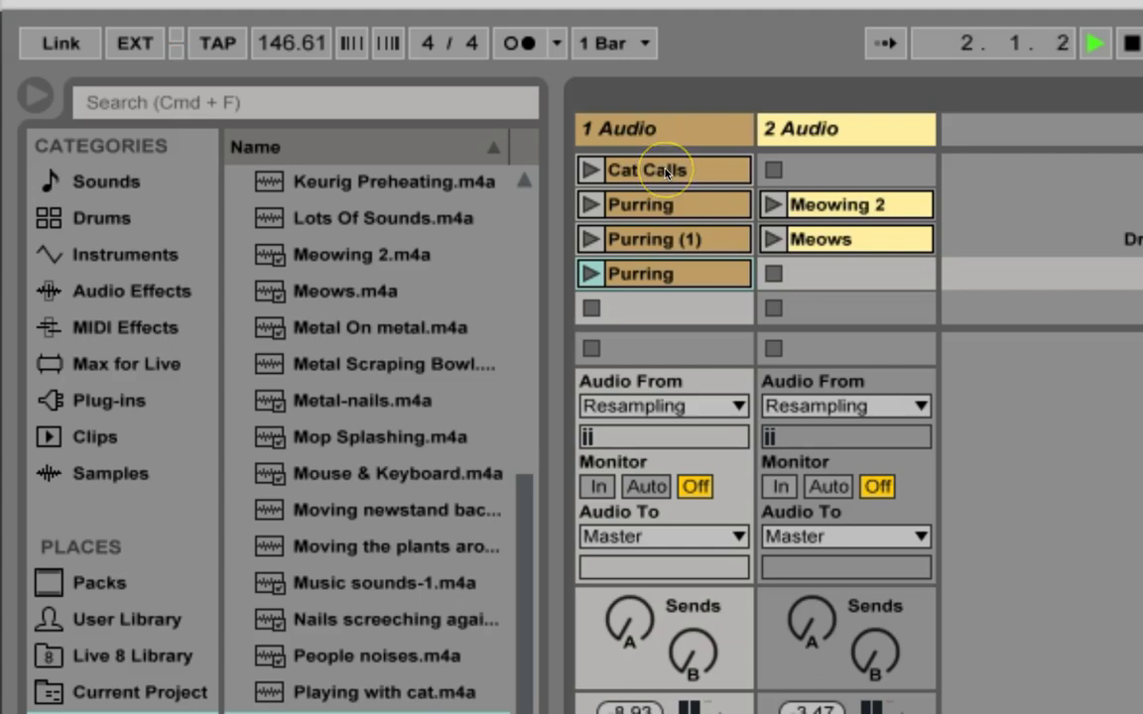
Select the Meows clip and switch between 2 Audio's effects view and the clip's waveform view.
{"action": "left_click", "coordinate": [815, 239]}
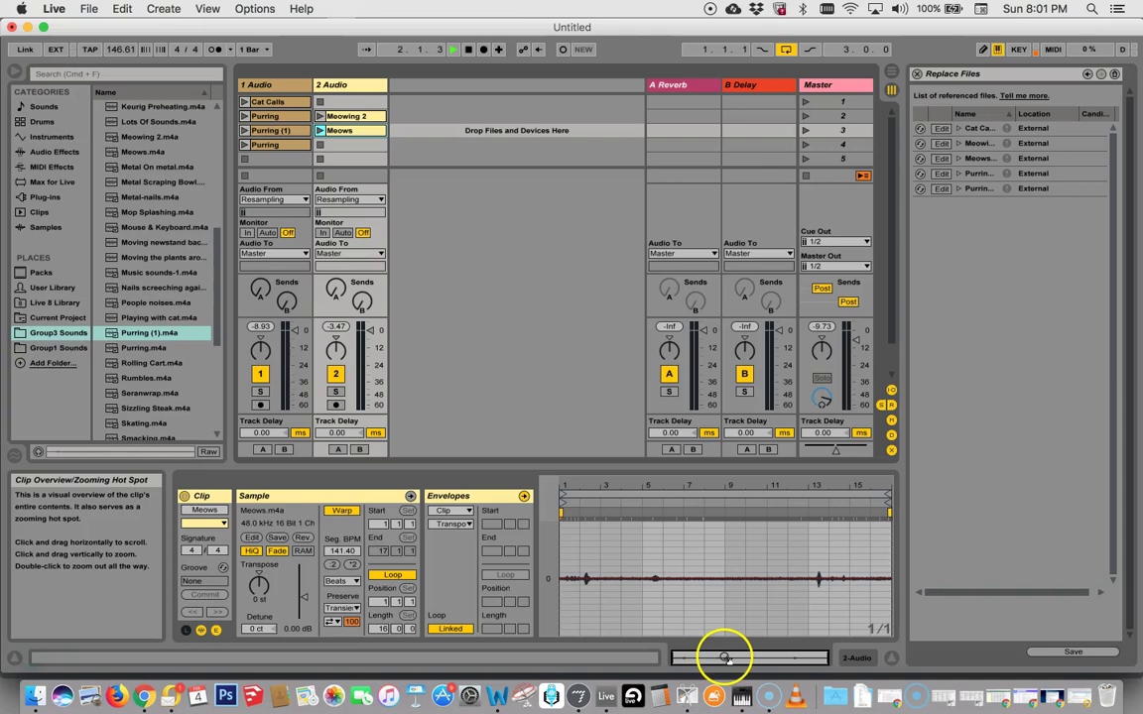
{"action": "left_click", "coordinate": [856, 659]}
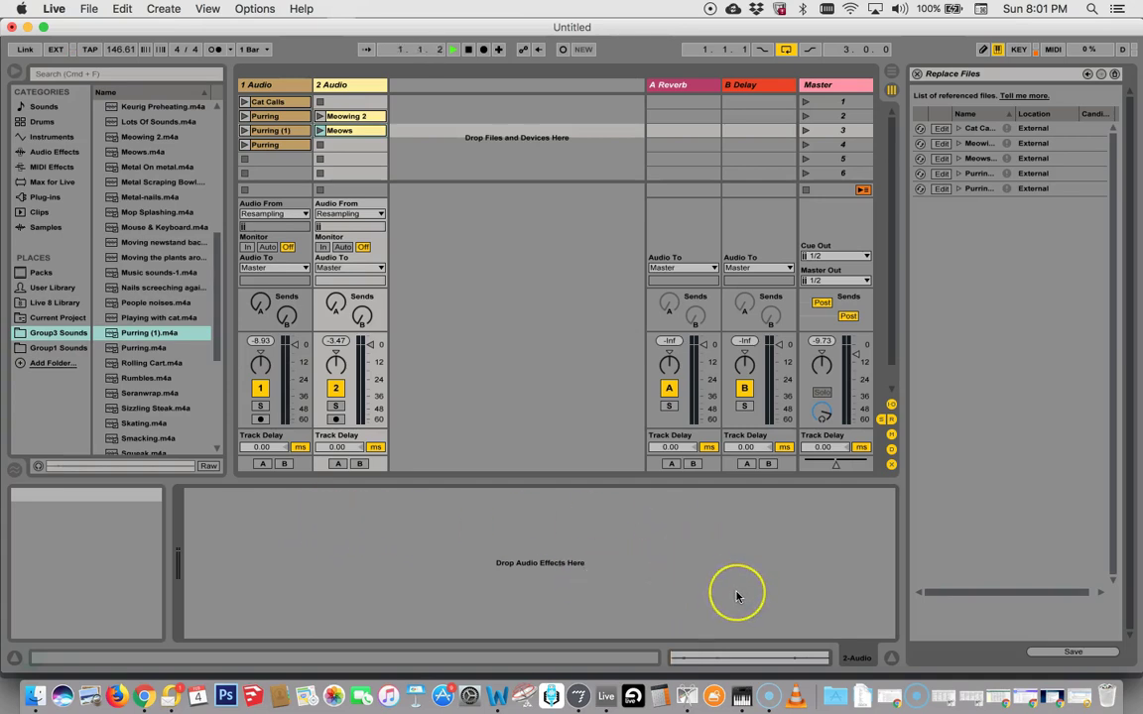
{"action": "left_click", "coordinate": [744, 659]}
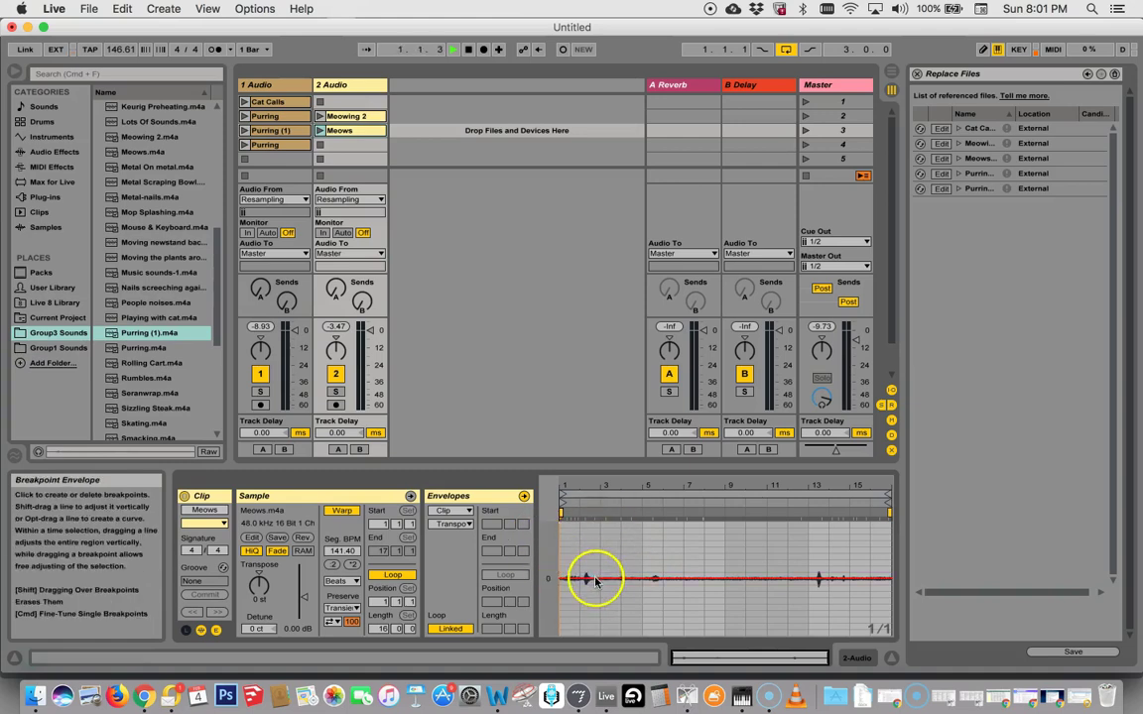
{"action": "left_click", "coordinate": [319, 132]}
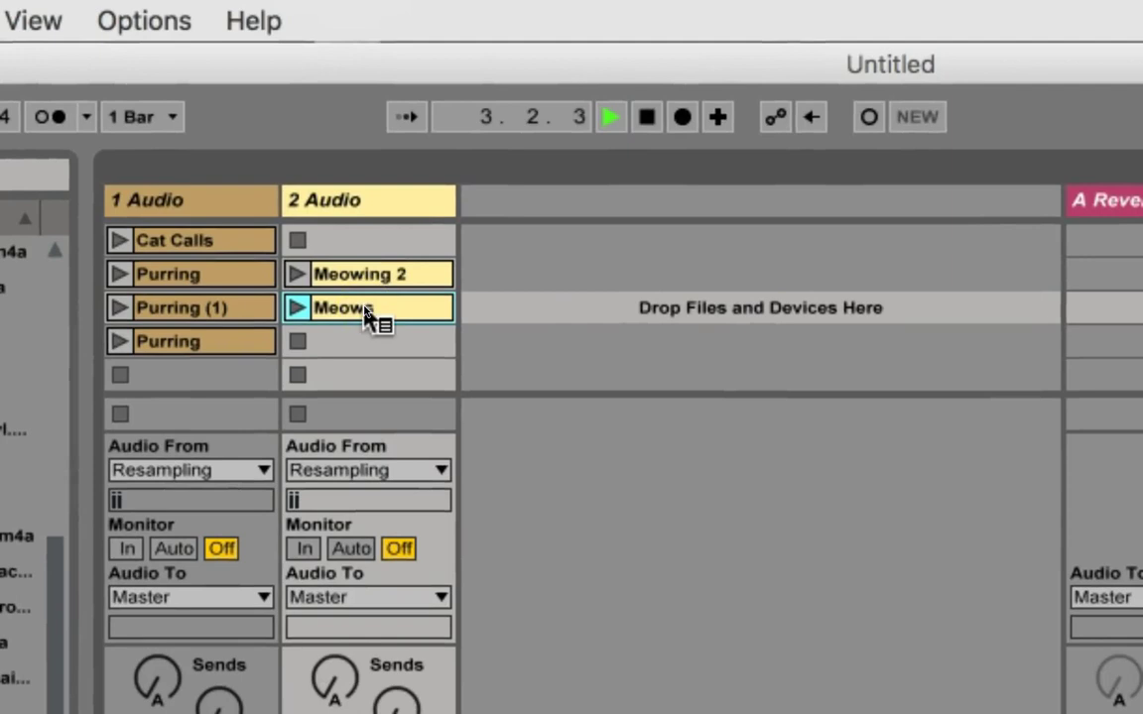
{"action": "right_click", "coordinate": [365, 311]}
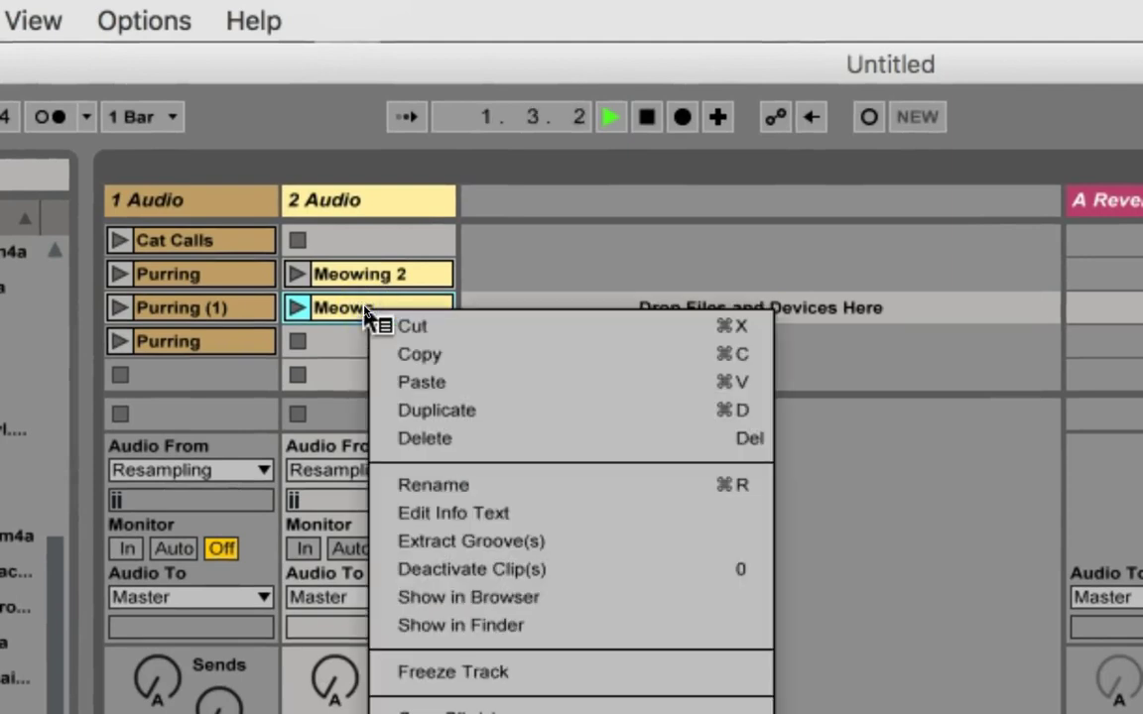
{"action": "left_click", "coordinate": [416, 484]}
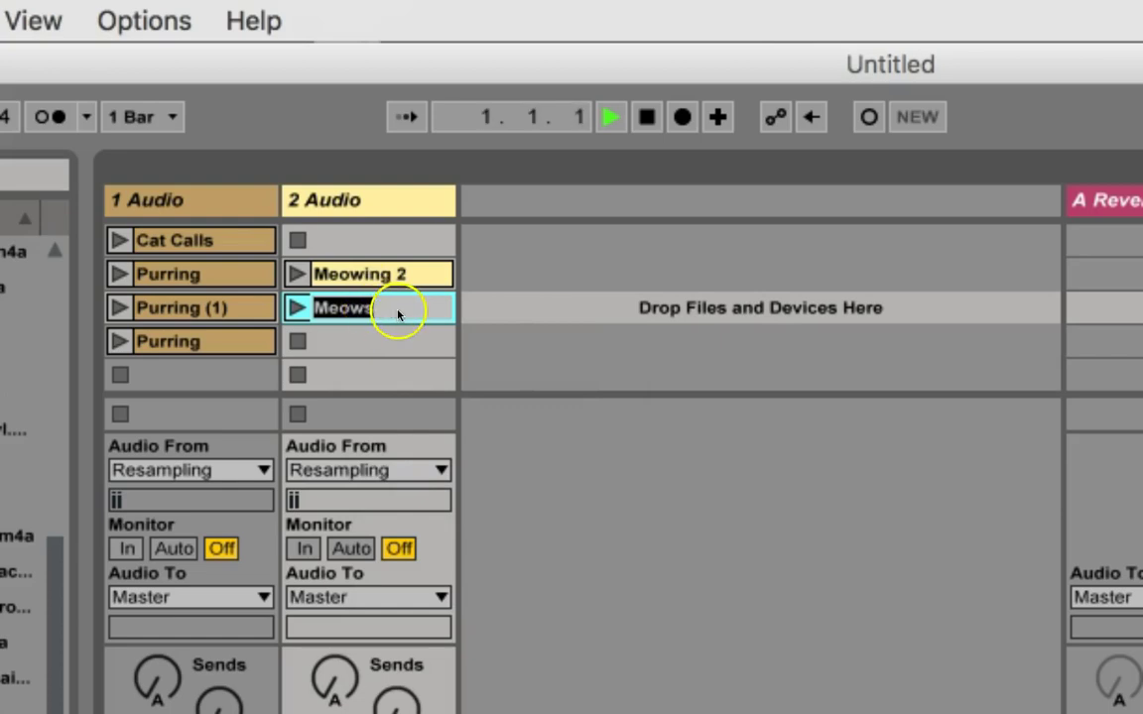
{"action": "left_click", "coordinate": [391, 346]}
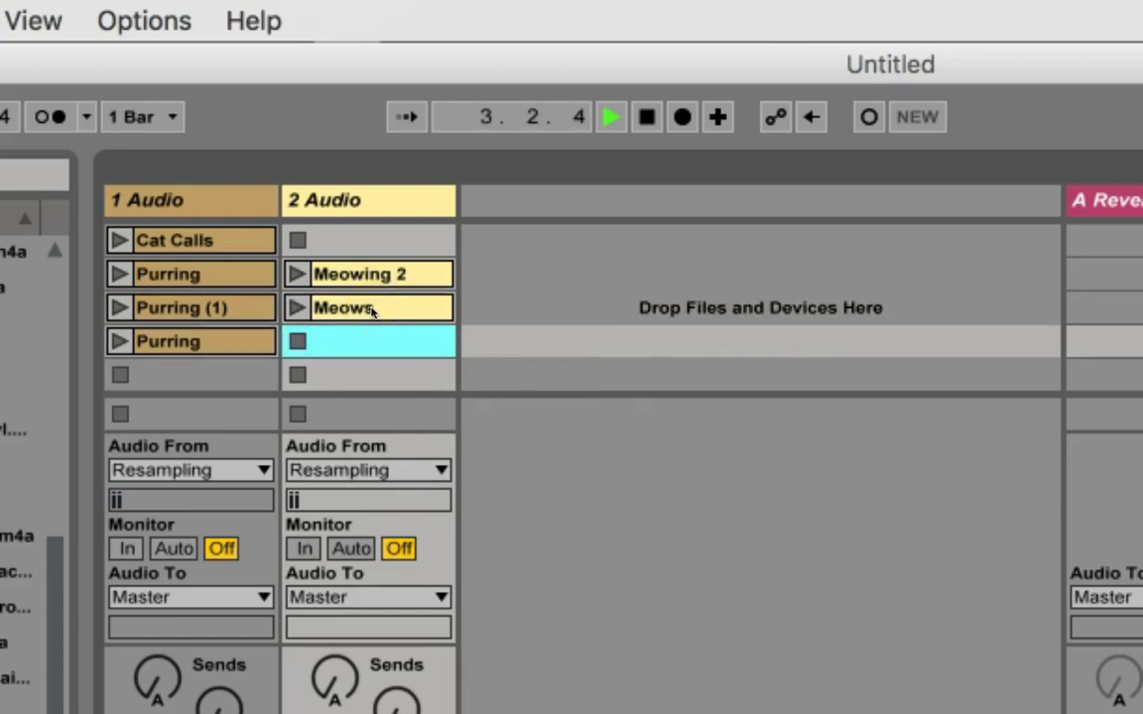
Copy the Meows clip into the fourth slot of 2 Audio and rename the copy Meows2.
{"action": "left_click", "coordinate": [371, 309]}
{"action": "left_click_drag", "start_coordinate": [371, 310], "coordinate": [371, 341]}
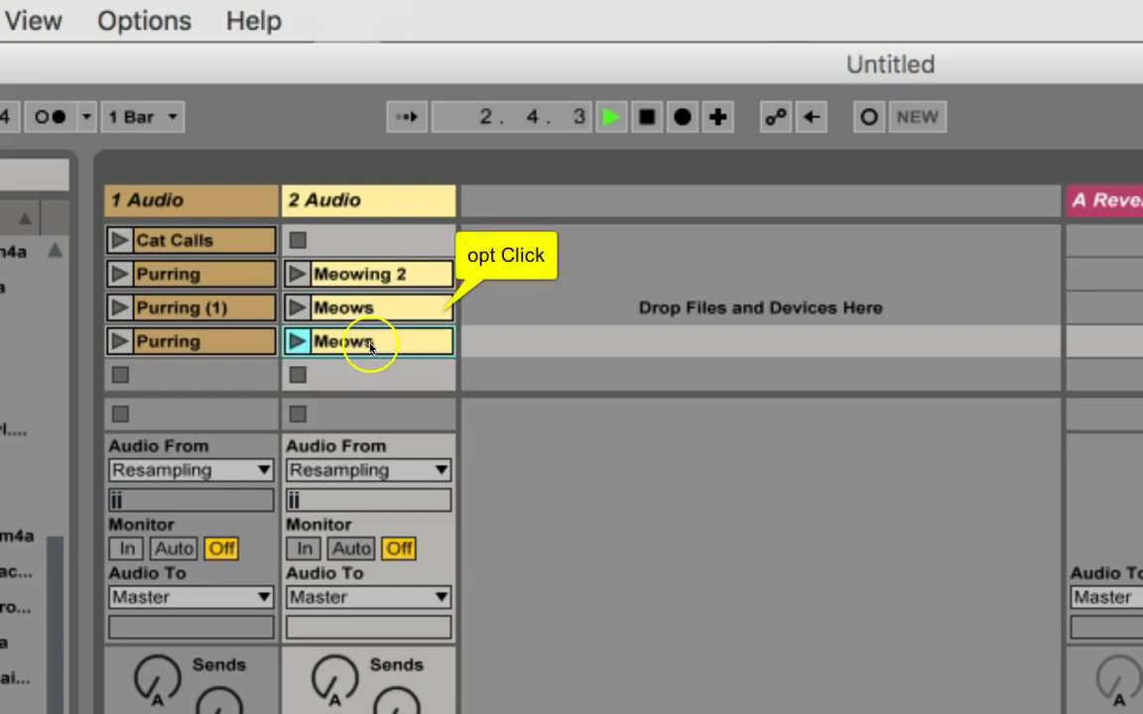
{"action": "right_click", "coordinate": [372, 344]}
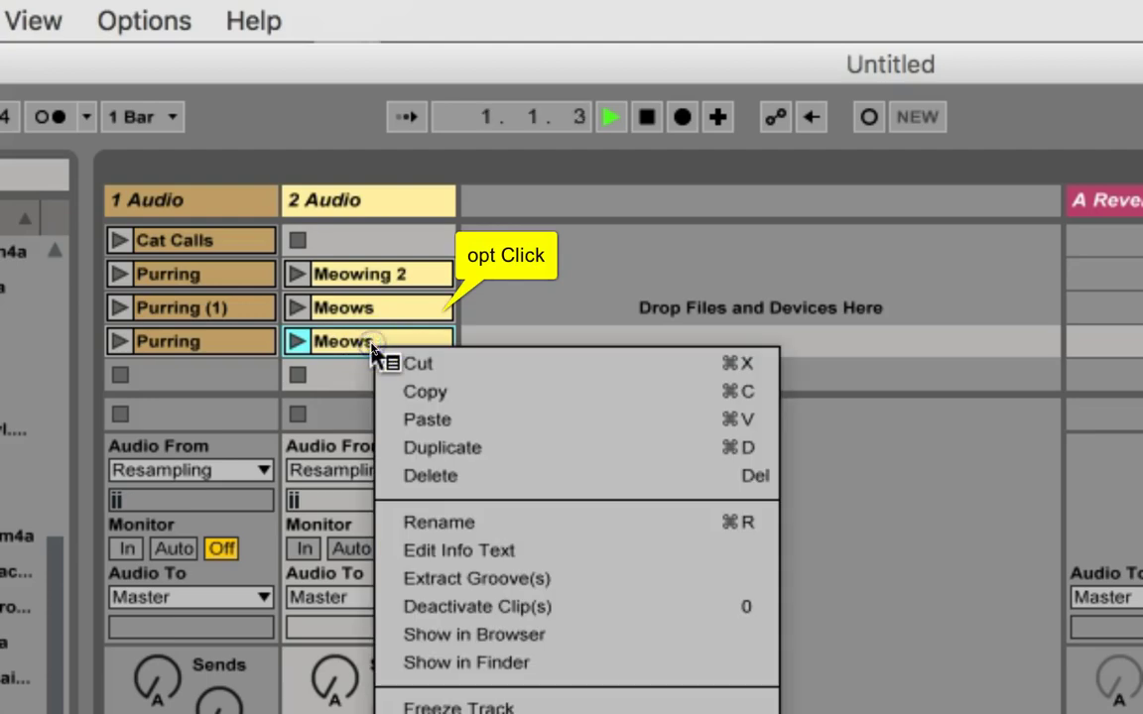
{"action": "left_click", "coordinate": [417, 522]}
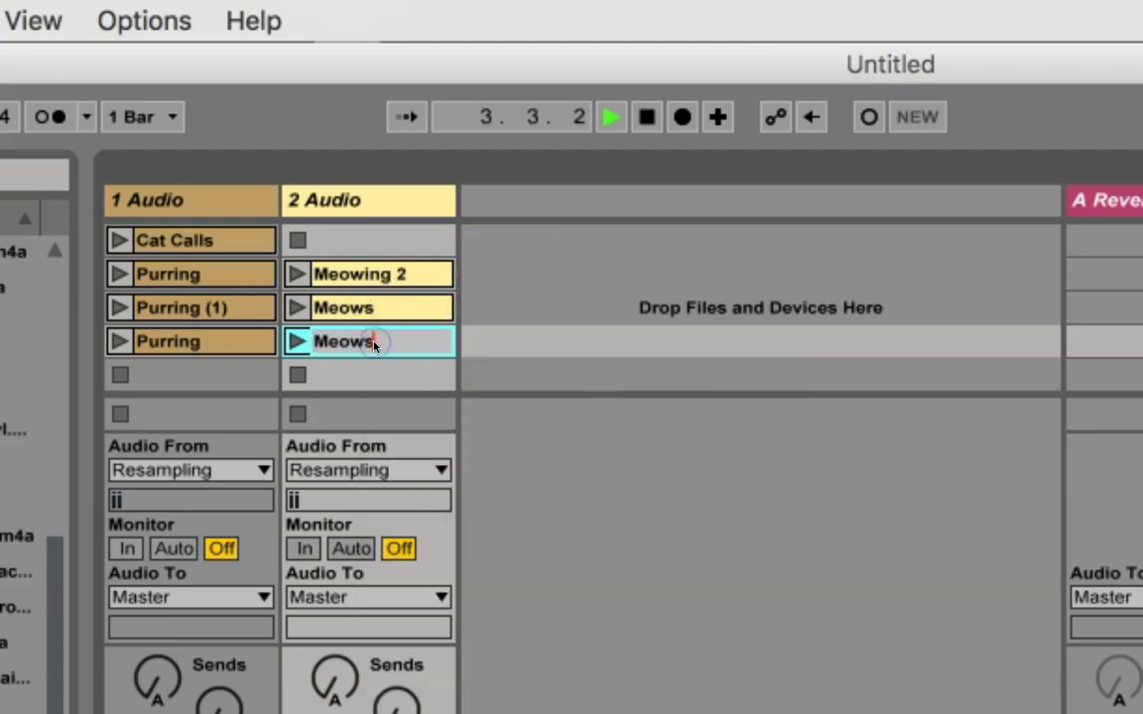
{"action": "type", "text": "2"}
{"action": "left_click", "coordinate": [374, 377]}
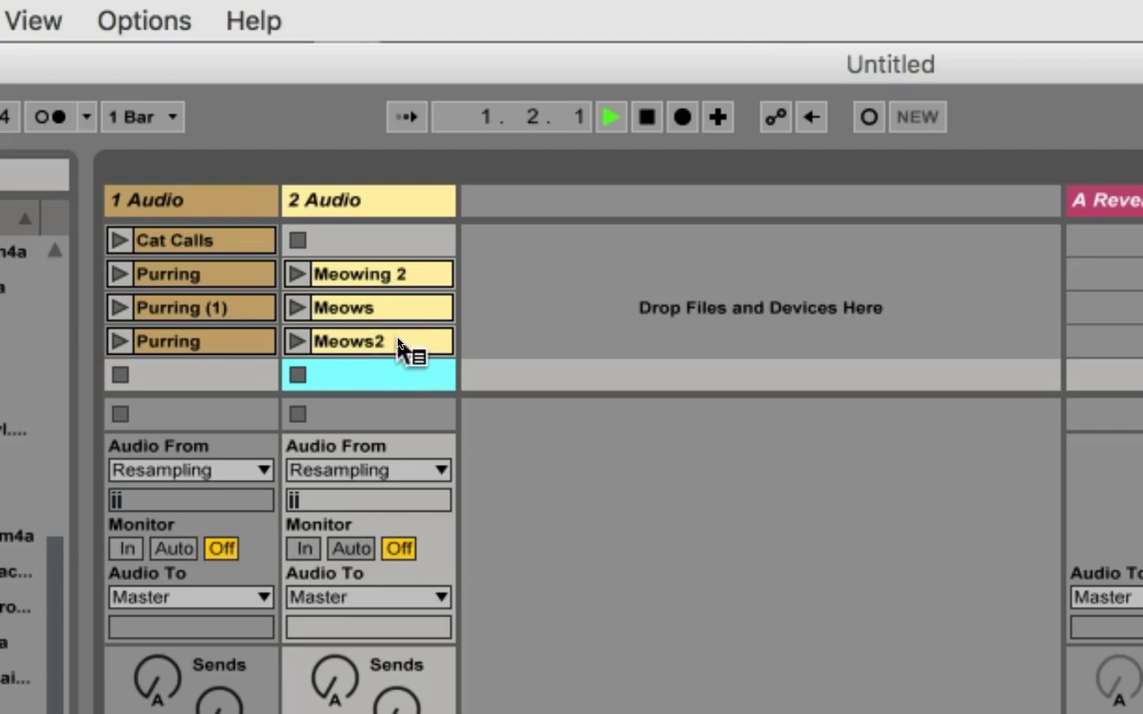
Change the Meows2 clip's colour to green.
{"action": "right_click", "coordinate": [398, 342]}
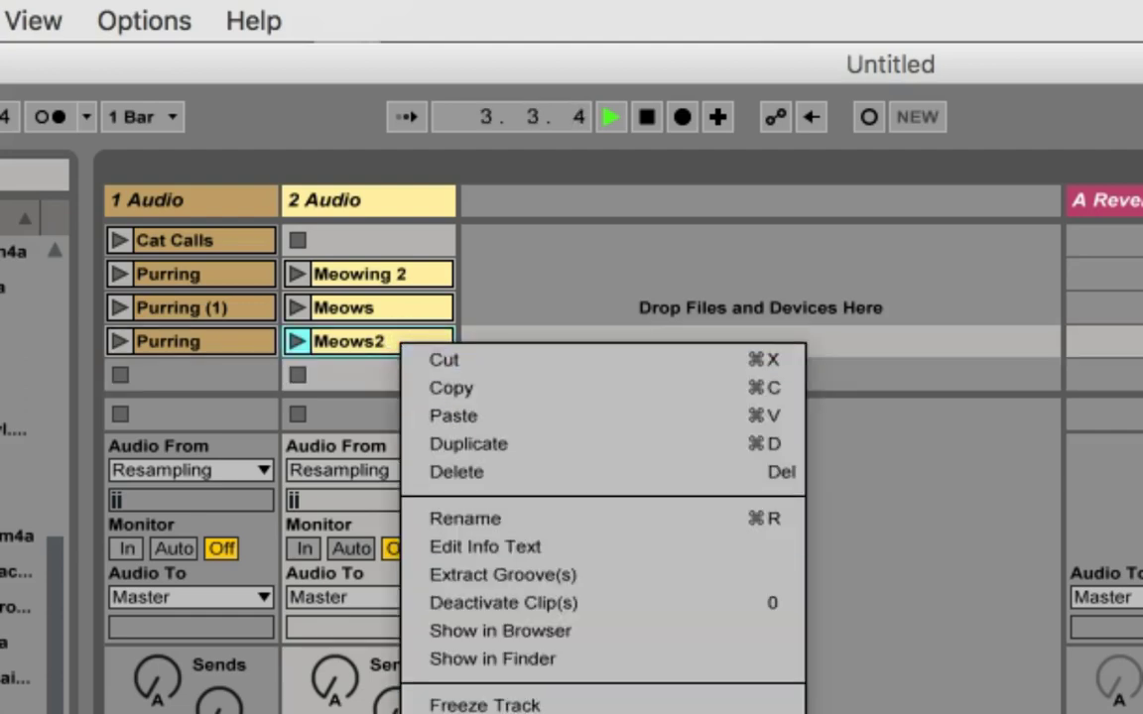
{"action": "left_click", "coordinate": [603, 710]}
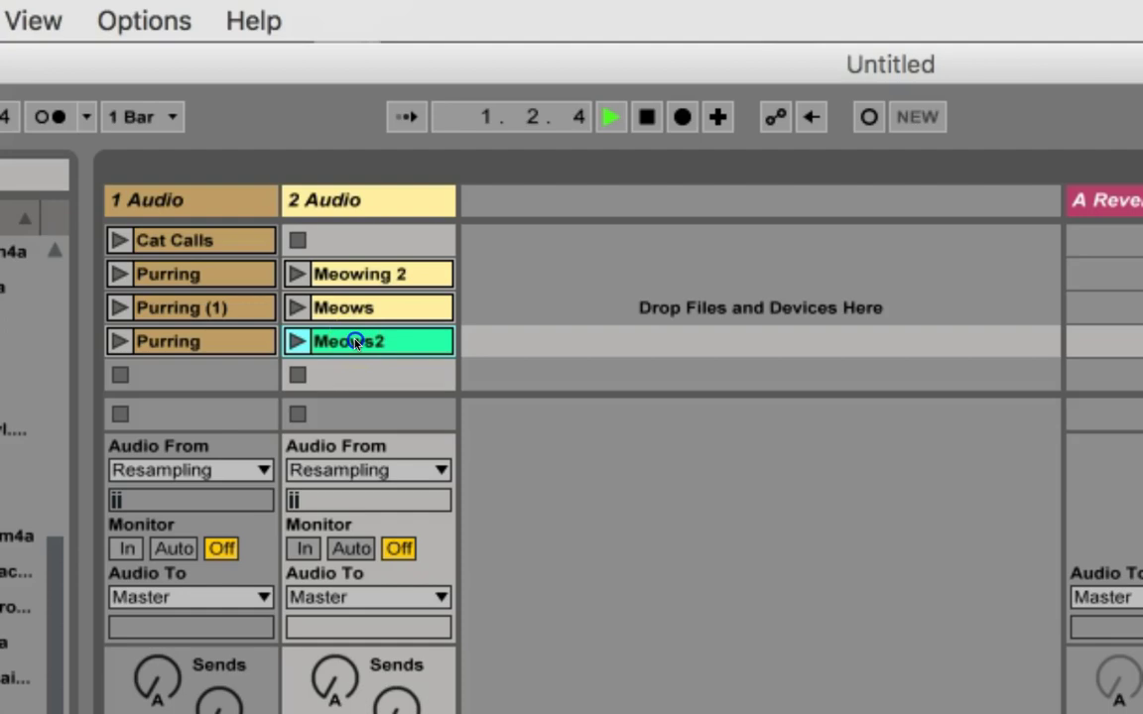
Move the Meows2 clip from Session View into the Arrangement's 1 Audio track, starting at bar 1.
{"action": "mouse_move", "coordinate": [362, 343]}
{"action": "left_mouse_down"}
{"action": "mouse_move", "coordinate": [377, 354]}
{"action": "mouse_move", "coordinate": [367, 322]}
{"action": "left_mouse_up"}
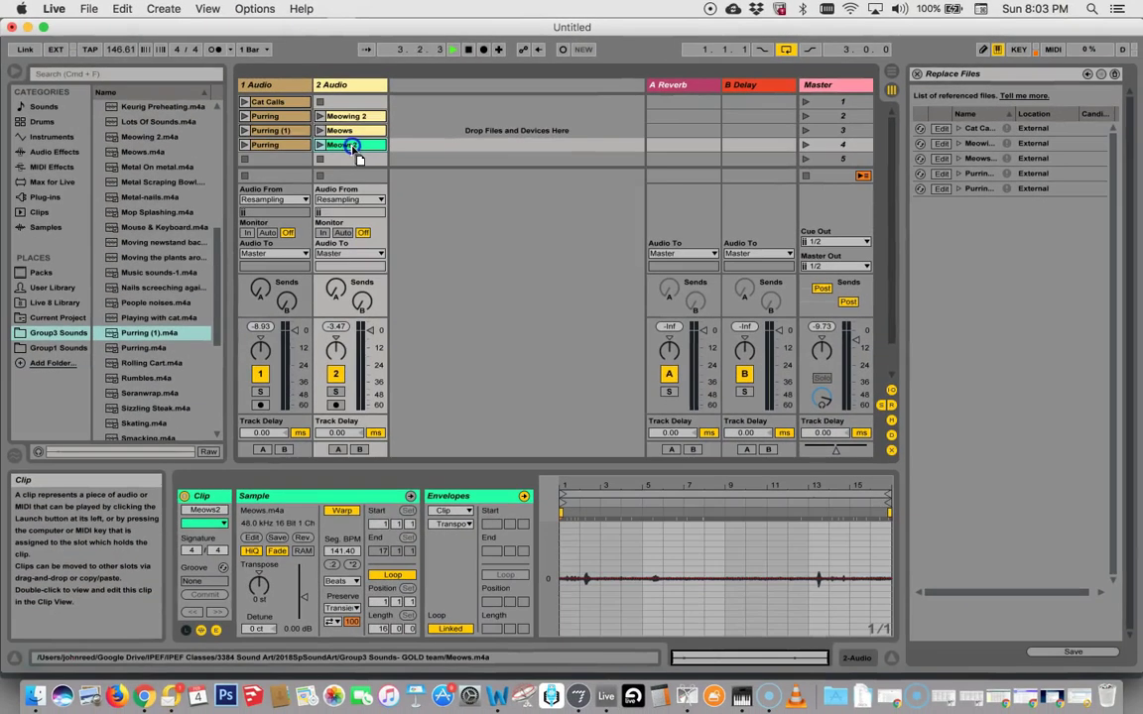
{"action": "key", "text": "Tab"}
{"action": "left_click_drag", "start_coordinate": [352, 146], "coordinate": [252, 143]}
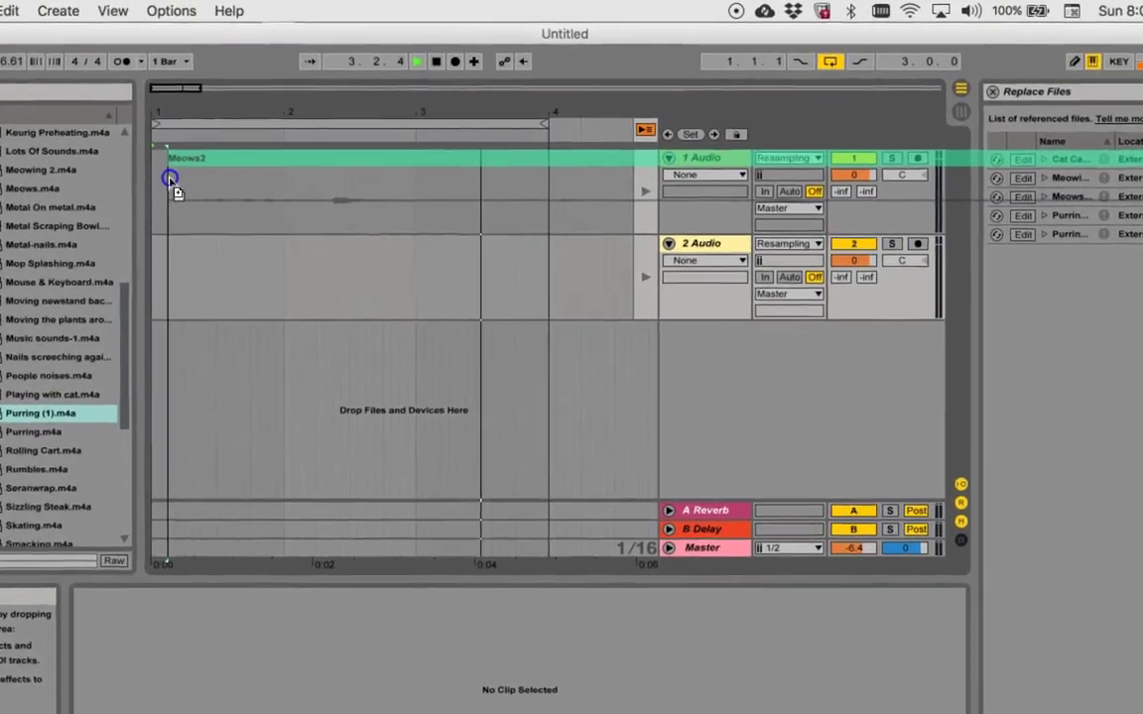
{"action": "left_click_drag", "start_coordinate": [170, 179], "coordinate": [132, 188]}
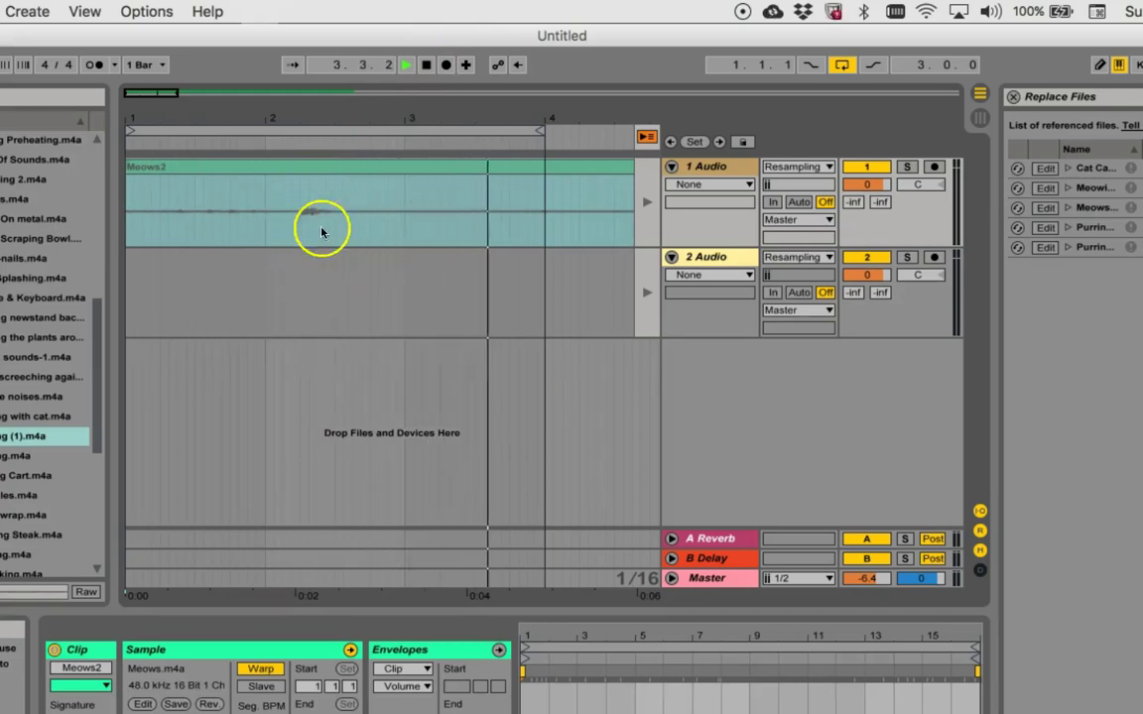
Stop playback and return 1 Audio and 2 Audio to playing the Arrangement instead of Session clips.
{"action": "left_click", "coordinate": [426, 65]}
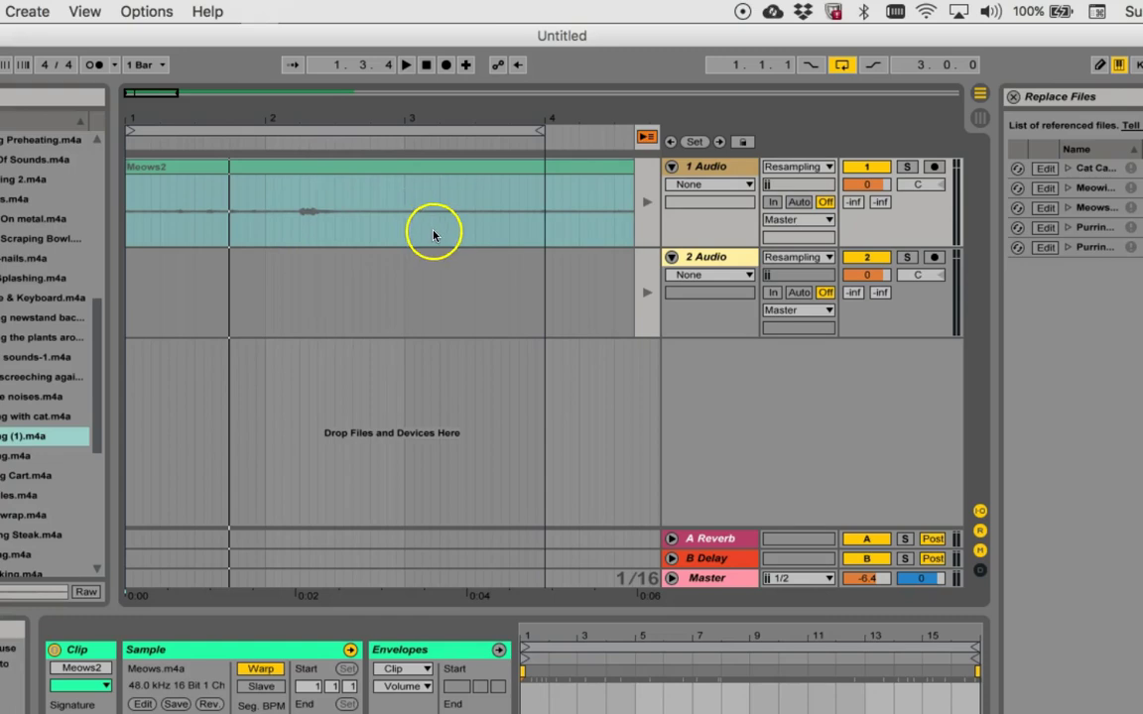
{"action": "left_click", "coordinate": [647, 203]}
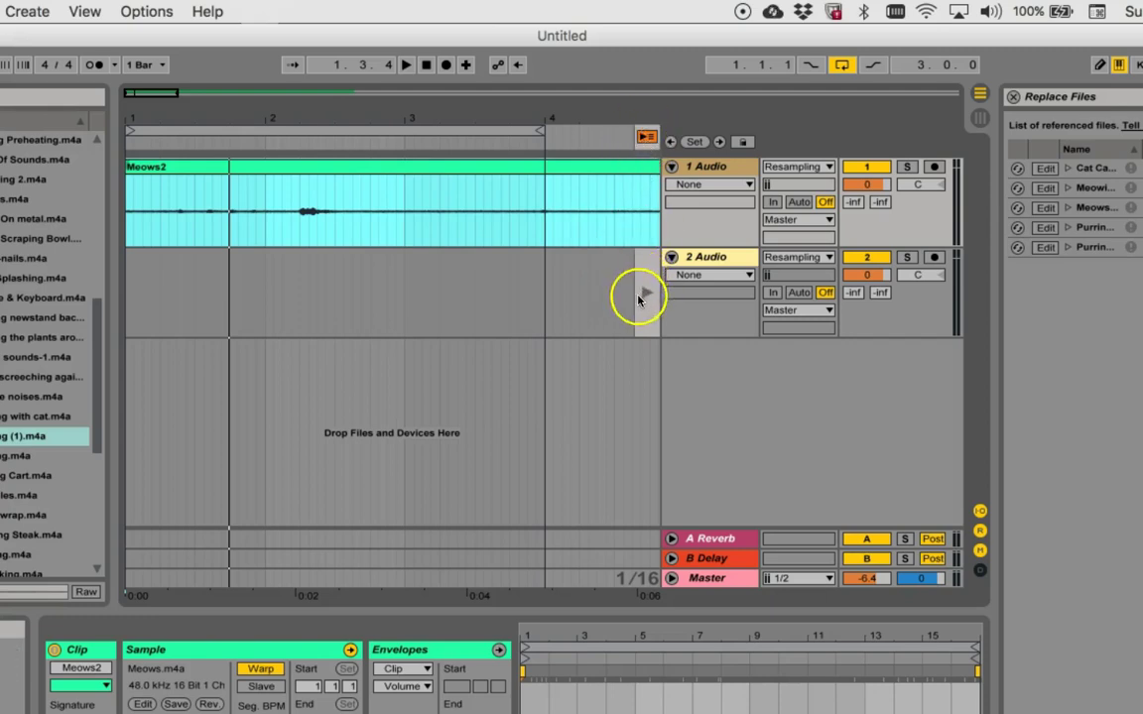
{"action": "left_click", "coordinate": [644, 138]}
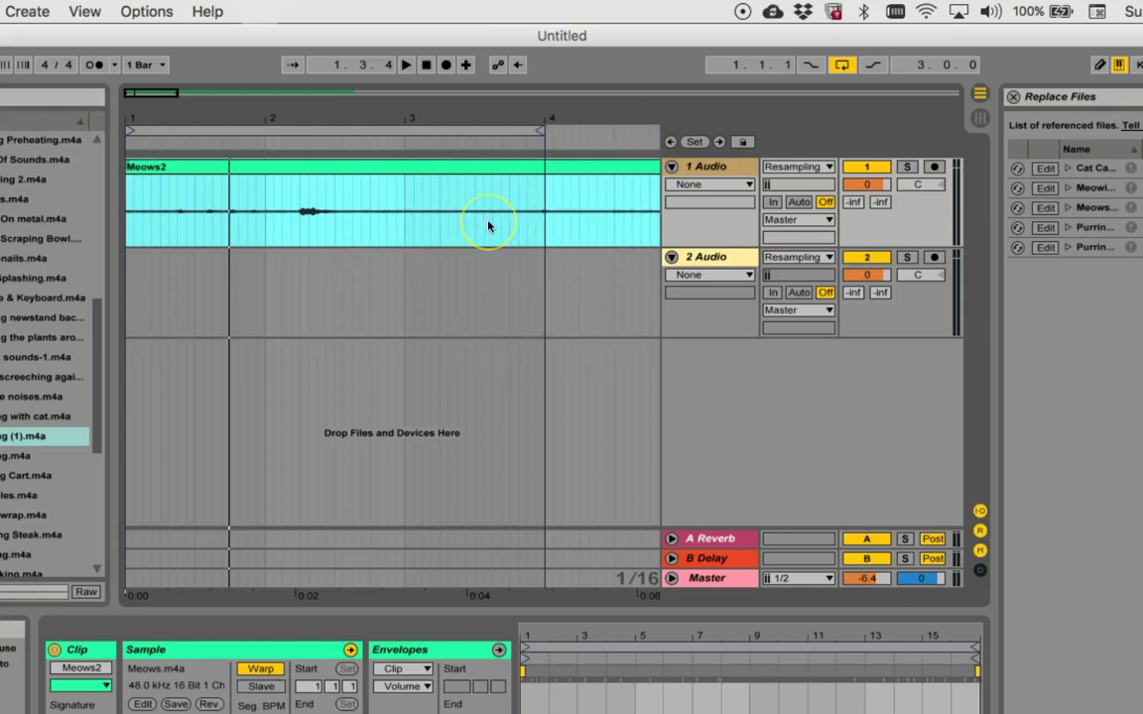
Extend the arrangement loop to 16 bars so it ends at bar 17 with the Meows2 clip.
{"action": "scroll", "coordinate": [488, 226], "scroll_direction": "right", "scroll_amount": 3}
{"action": "scroll", "coordinate": [488, 226], "scroll_direction": "right", "scroll_amount": 10}
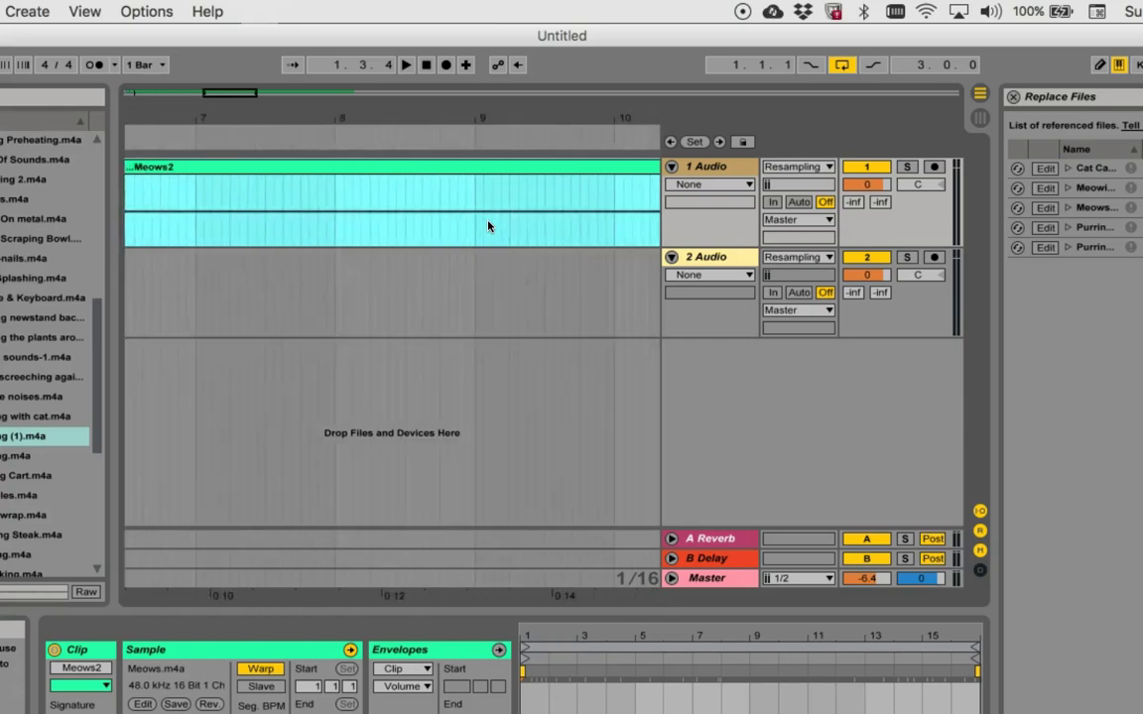
{"action": "scroll", "coordinate": [488, 226], "scroll_direction": "left", "scroll_amount": 12}
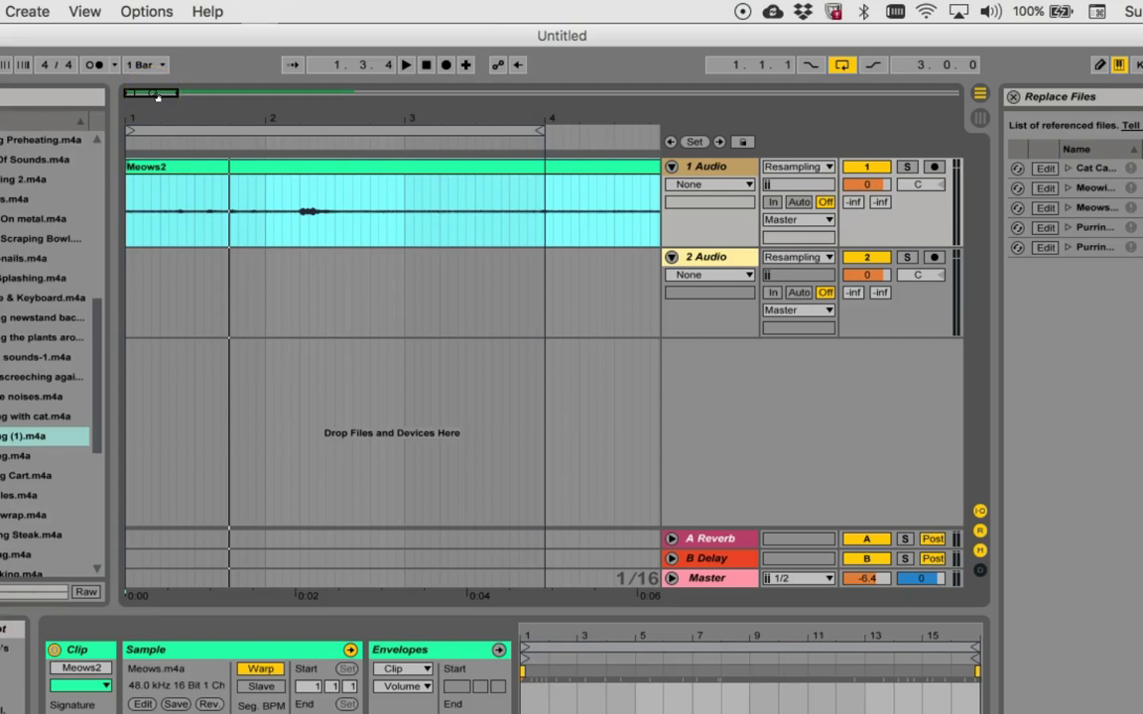
{"action": "left_click_drag", "start_coordinate": [157, 97], "coordinate": [156, 93]}
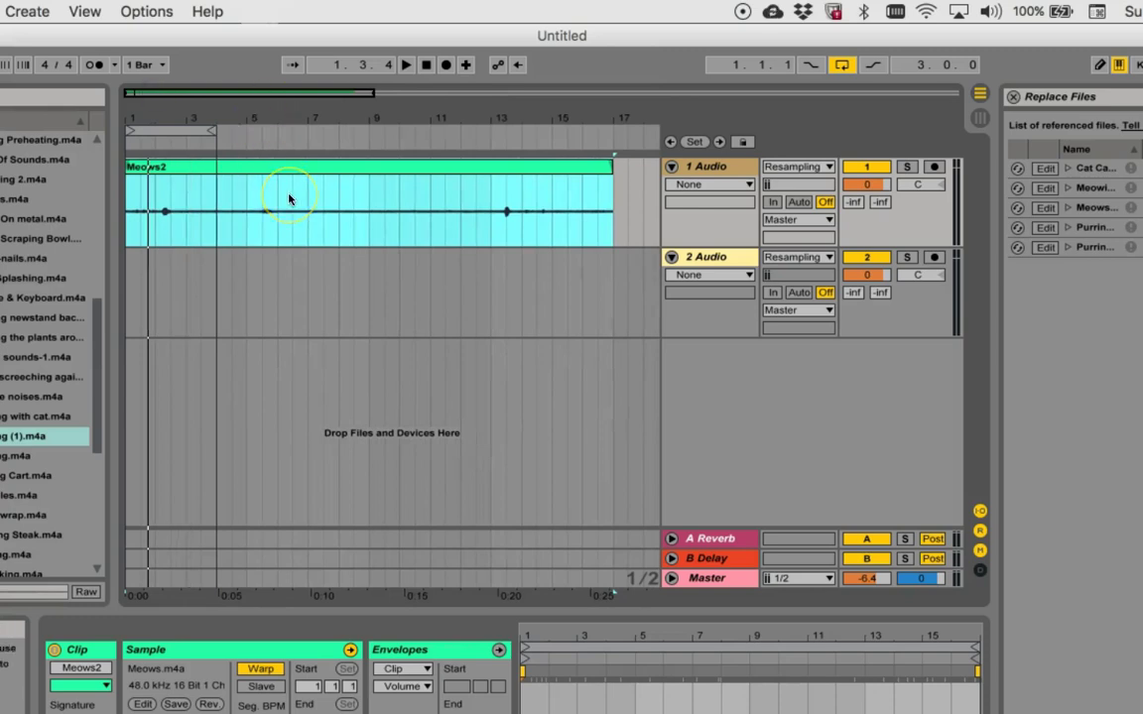
{"action": "left_click", "coordinate": [294, 195]}
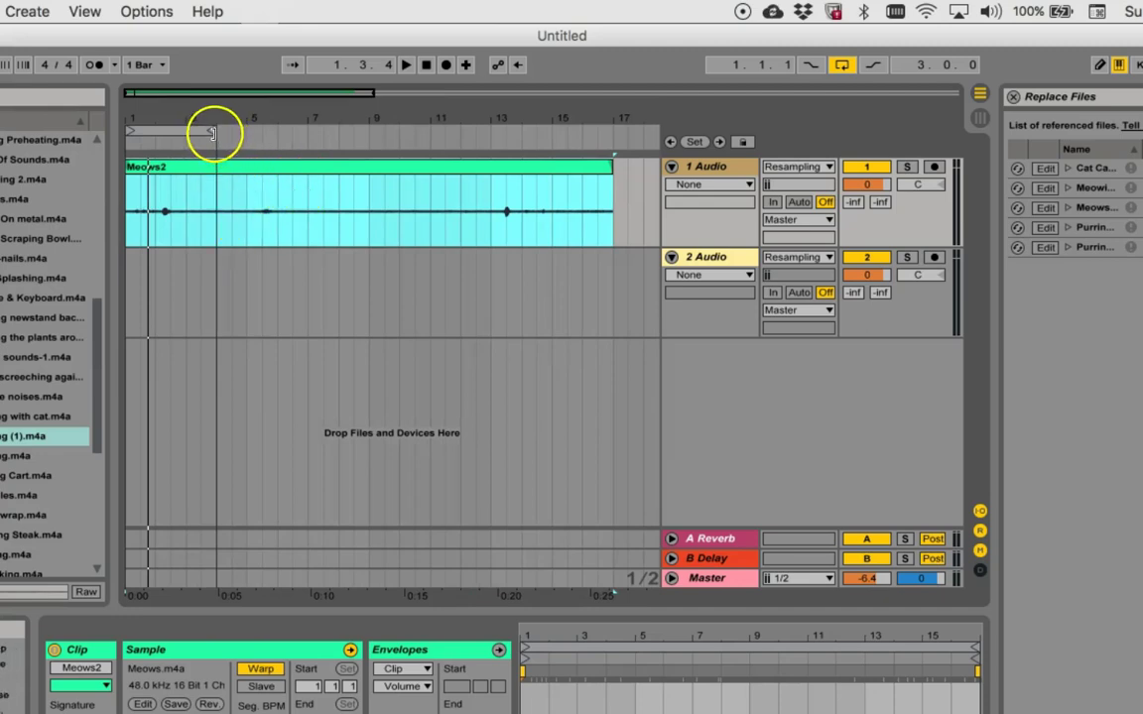
{"action": "left_click_drag", "start_coordinate": [212, 130], "coordinate": [609, 123]}
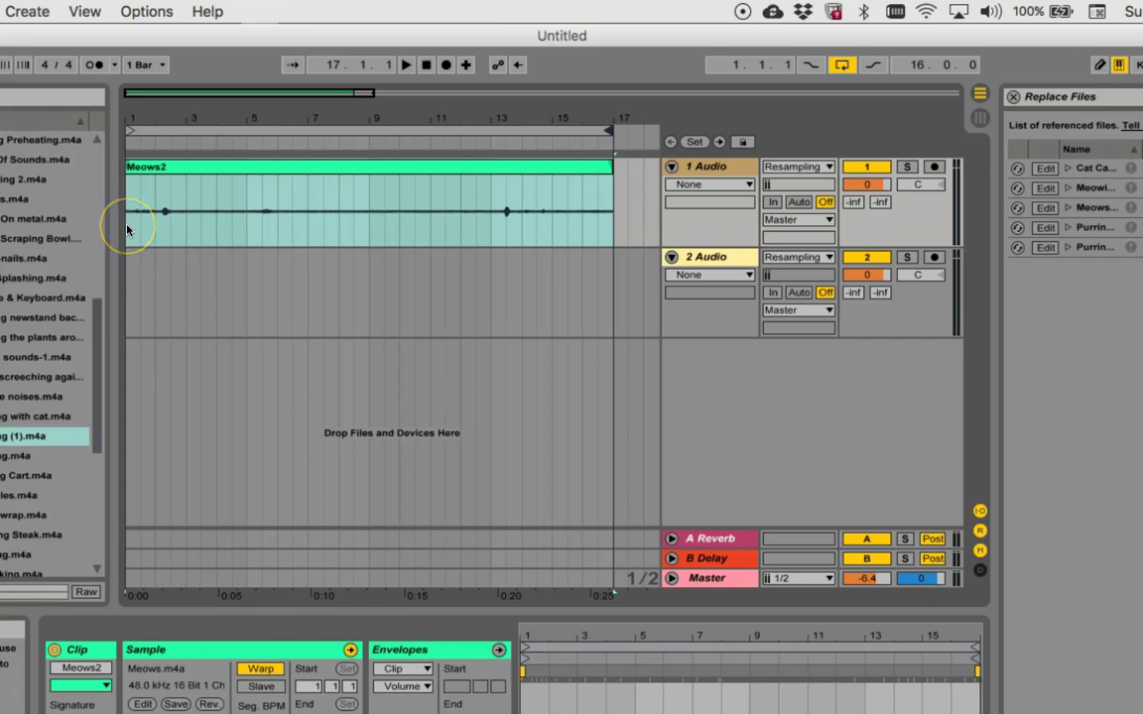
Delete the first bar of Meows2 and the section from bar 3 to bar 5.
{"action": "left_click_drag", "start_coordinate": [127, 226], "coordinate": [150, 223]}
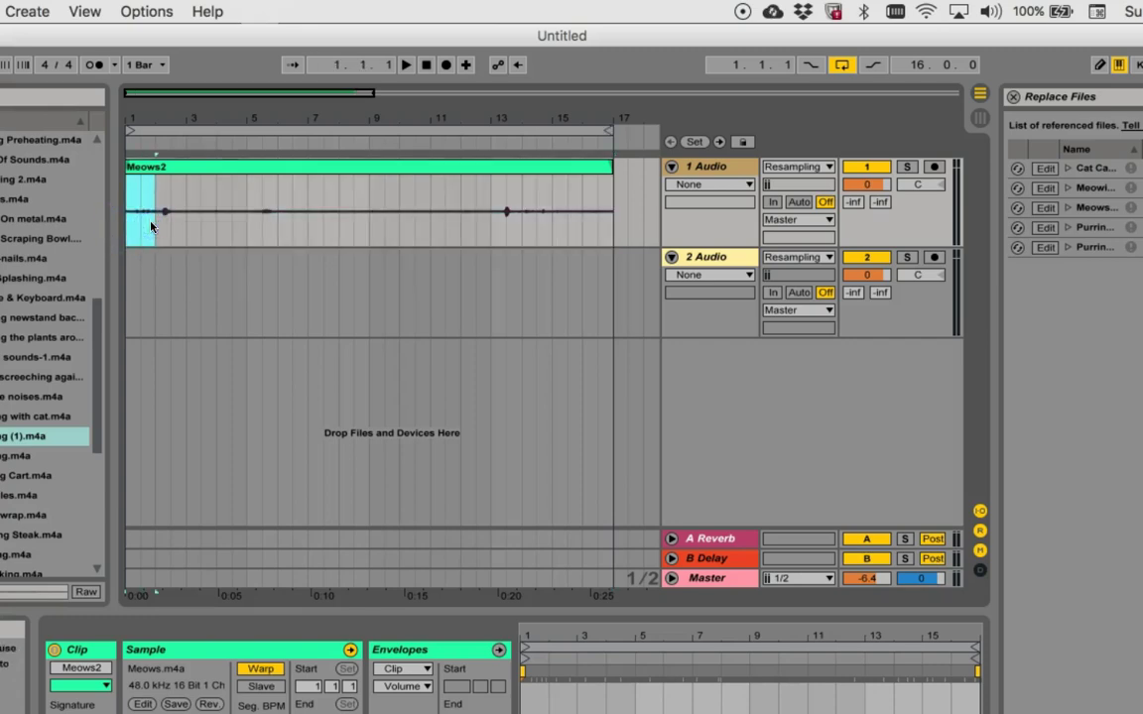
{"action": "key", "text": "BackSpace"}
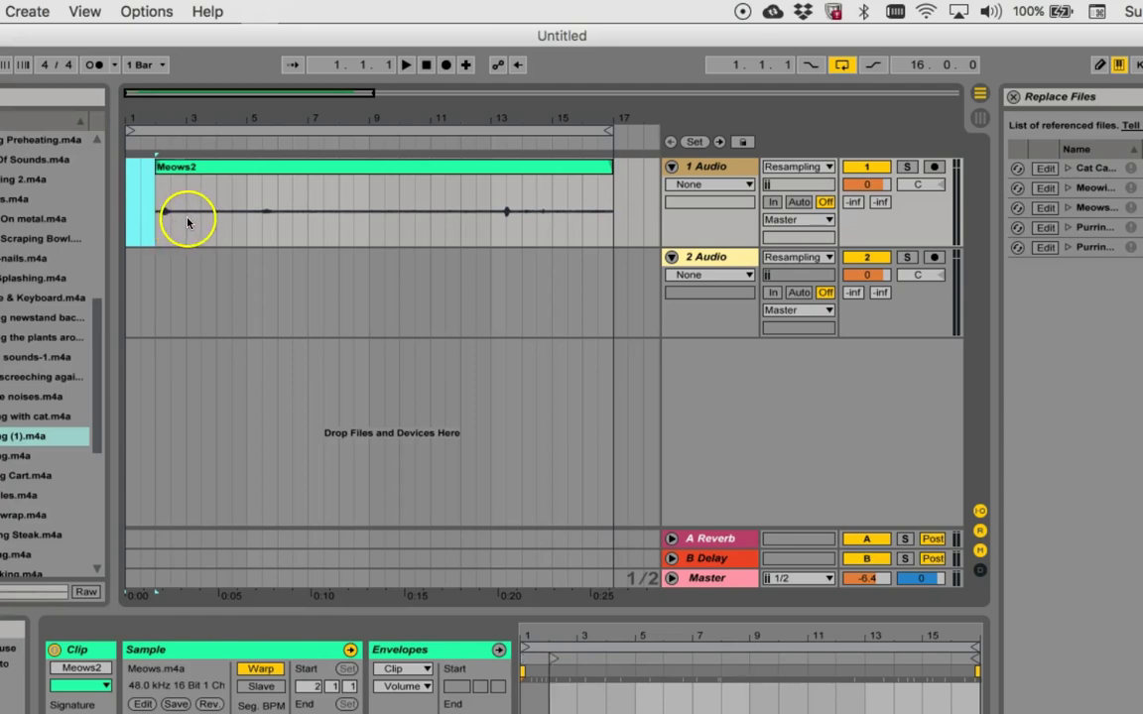
{"action": "left_click", "coordinate": [186, 222]}
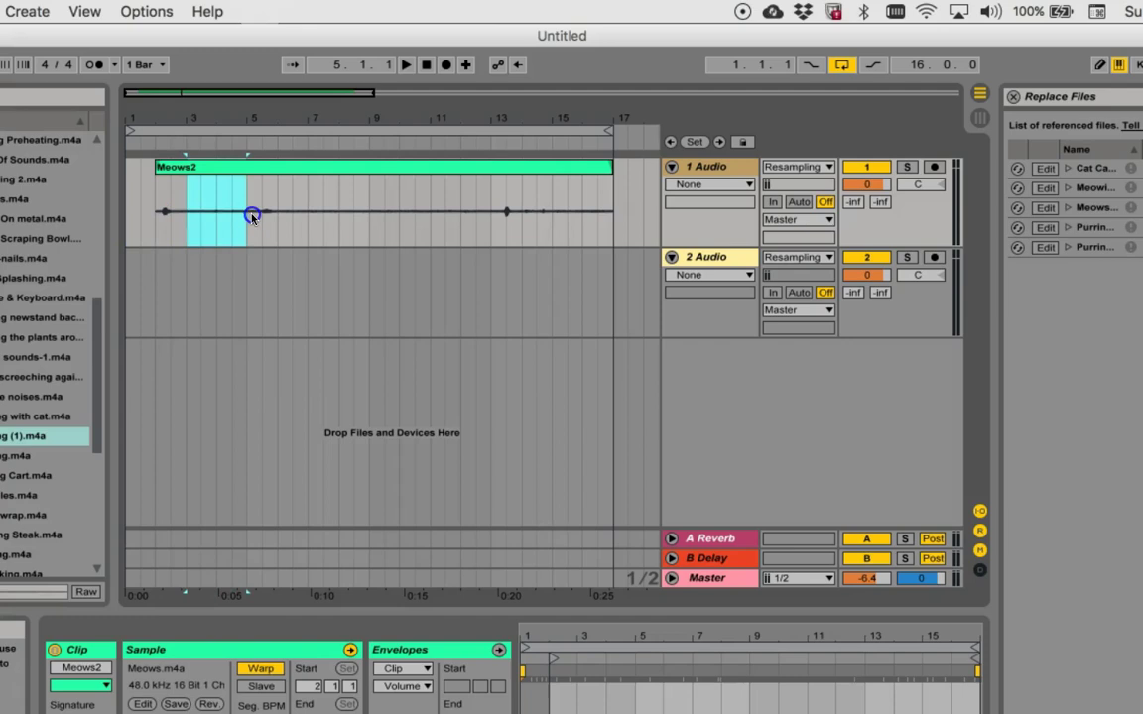
{"action": "key", "text": "super+e"}
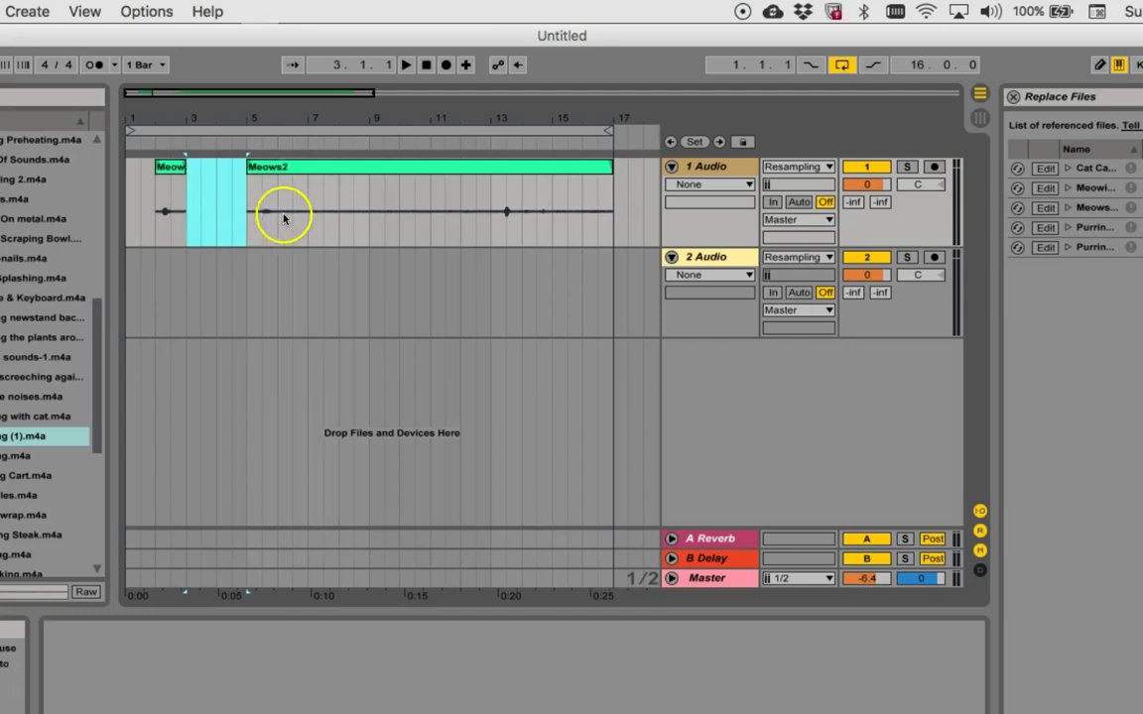
{"action": "key", "text": "Delete"}
Delete the Meows2 sections from 6.3.1 to bar 13 and from bar 14 to bar 17.
{"action": "left_click_drag", "start_coordinate": [293, 219], "coordinate": [486, 207]}
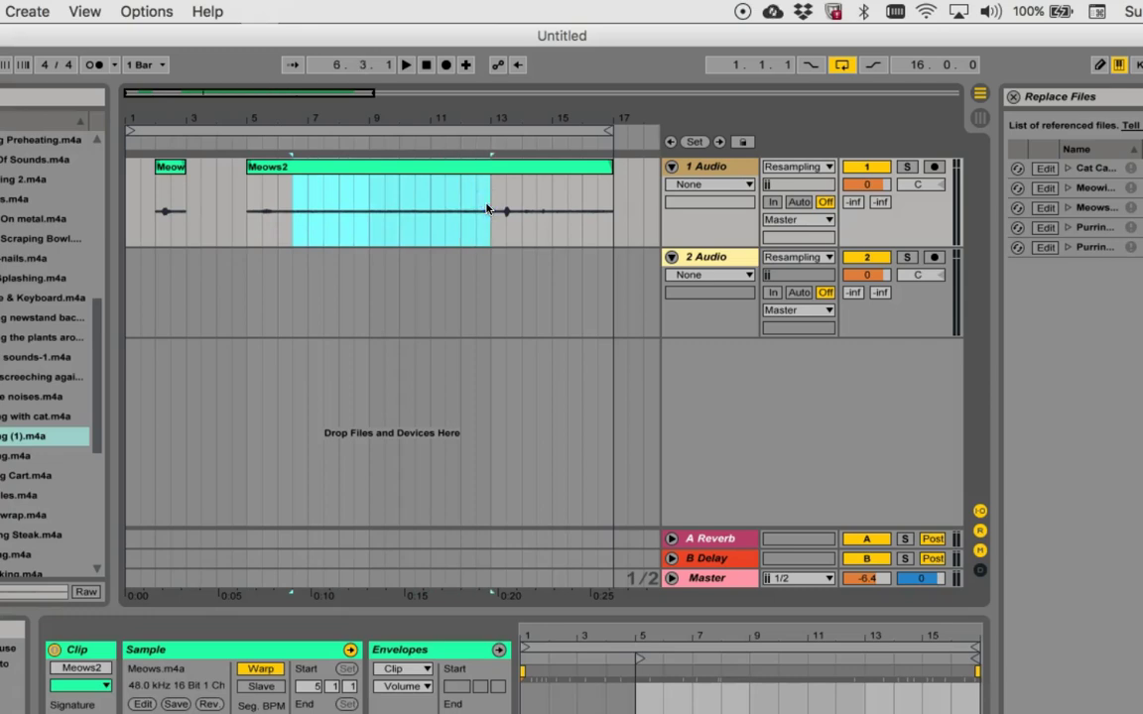
{"action": "key", "text": "Delete"}
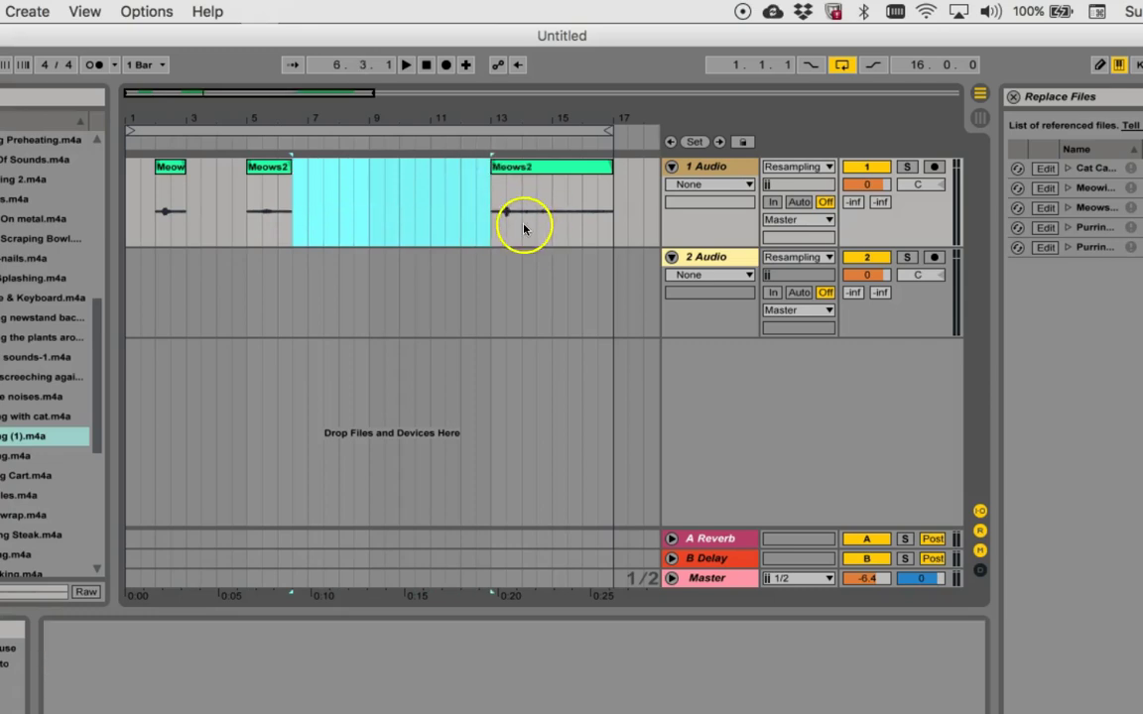
{"action": "left_click", "coordinate": [523, 222]}
{"action": "left_click_drag", "start_coordinate": [540, 219], "coordinate": [614, 203]}
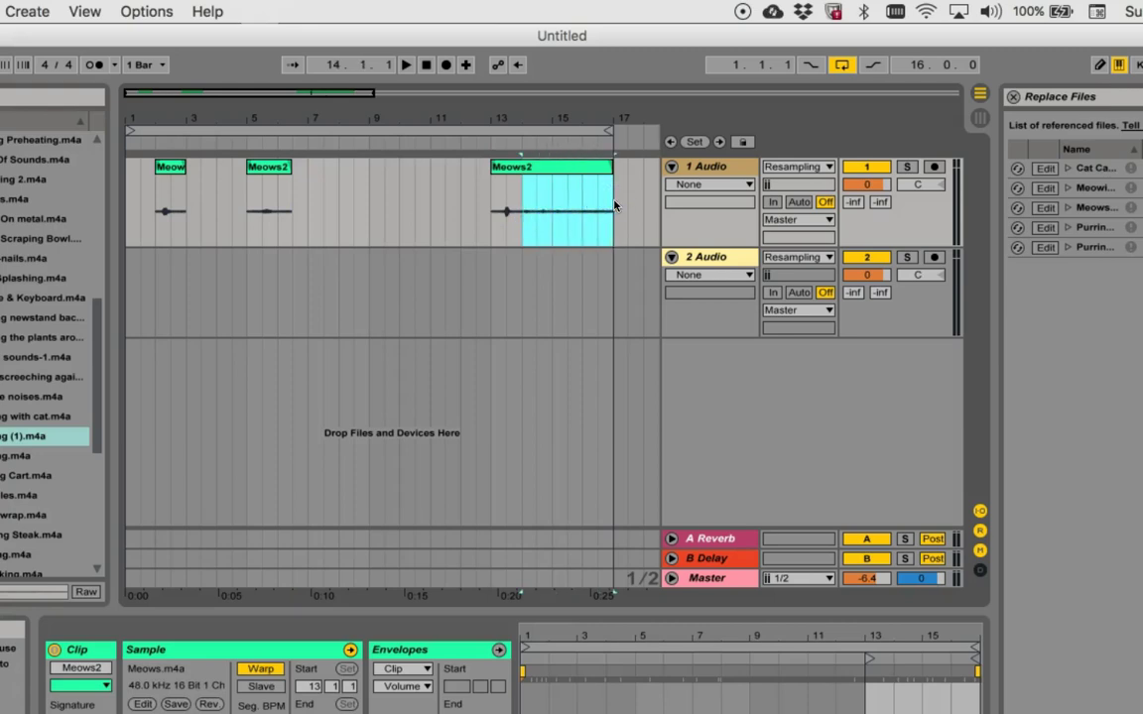
{"action": "key", "text": "Delete"}
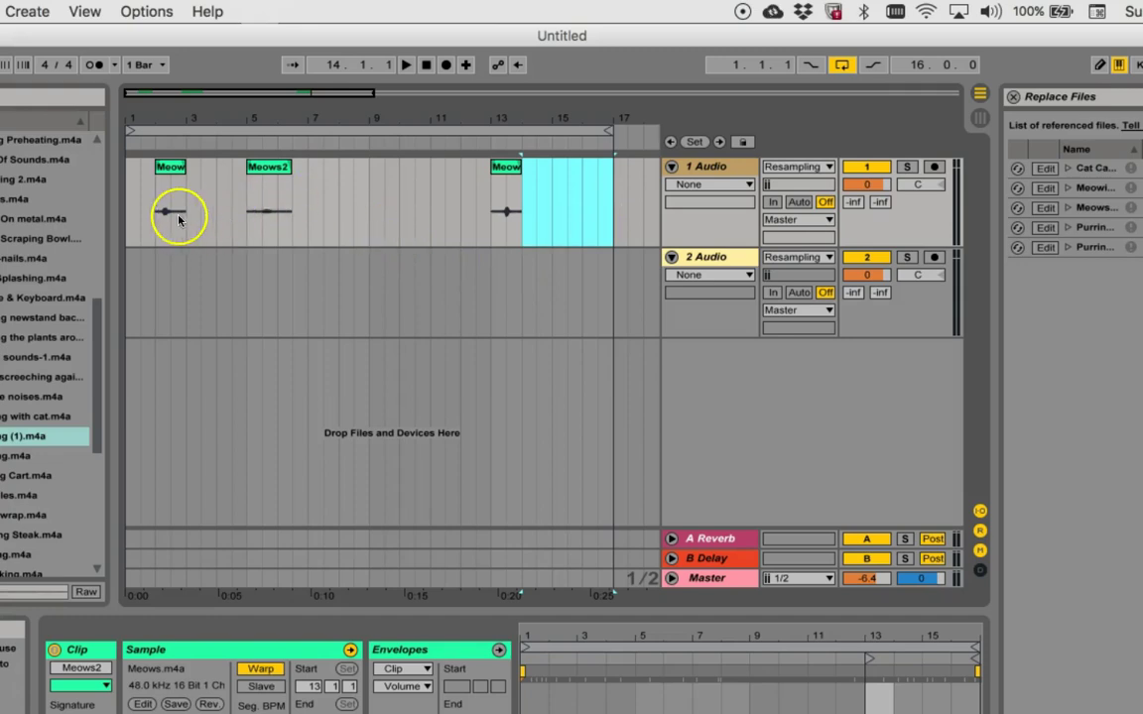
Move the second and third Meows2 pieces earlier so all three sit back to back from bar 2.
{"action": "left_click", "coordinate": [273, 169]}
{"action": "left_click_drag", "start_coordinate": [273, 169], "coordinate": [216, 169]}
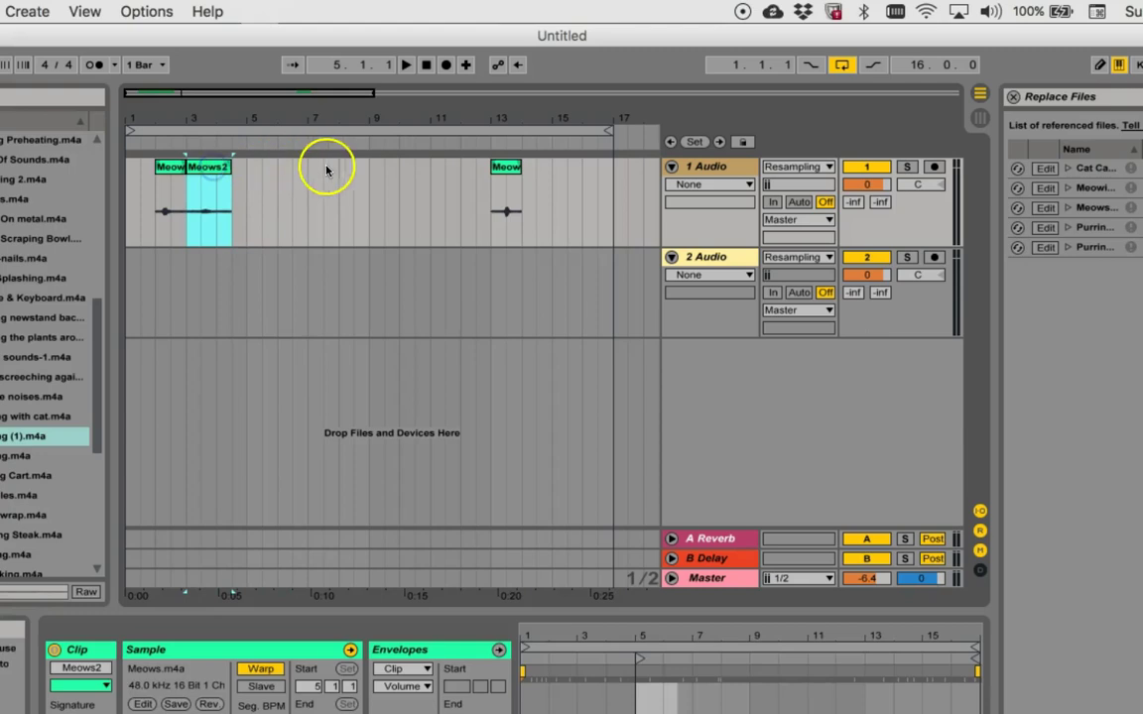
{"action": "left_click_drag", "start_coordinate": [496, 165], "coordinate": [254, 170]}
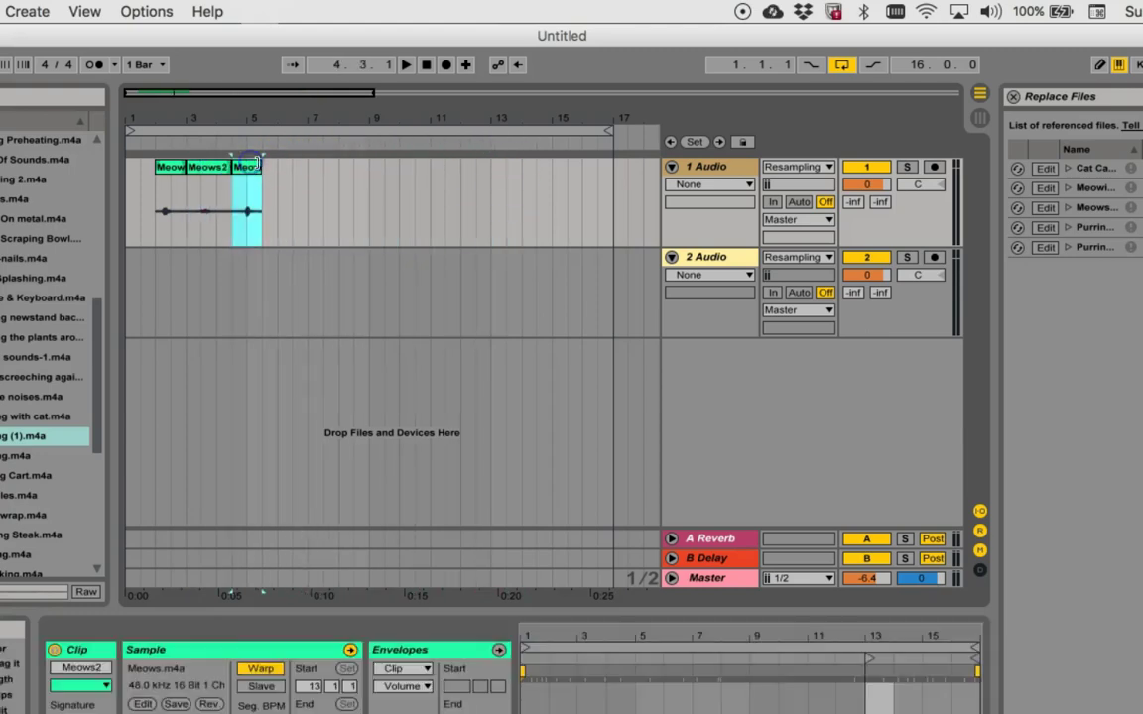
Fit the arrangement loop to the three Meows2 pieces, starting at 2.1.1 with a length of 3.2.0.
{"action": "left_click_drag", "start_coordinate": [615, 137], "coordinate": [260, 132]}
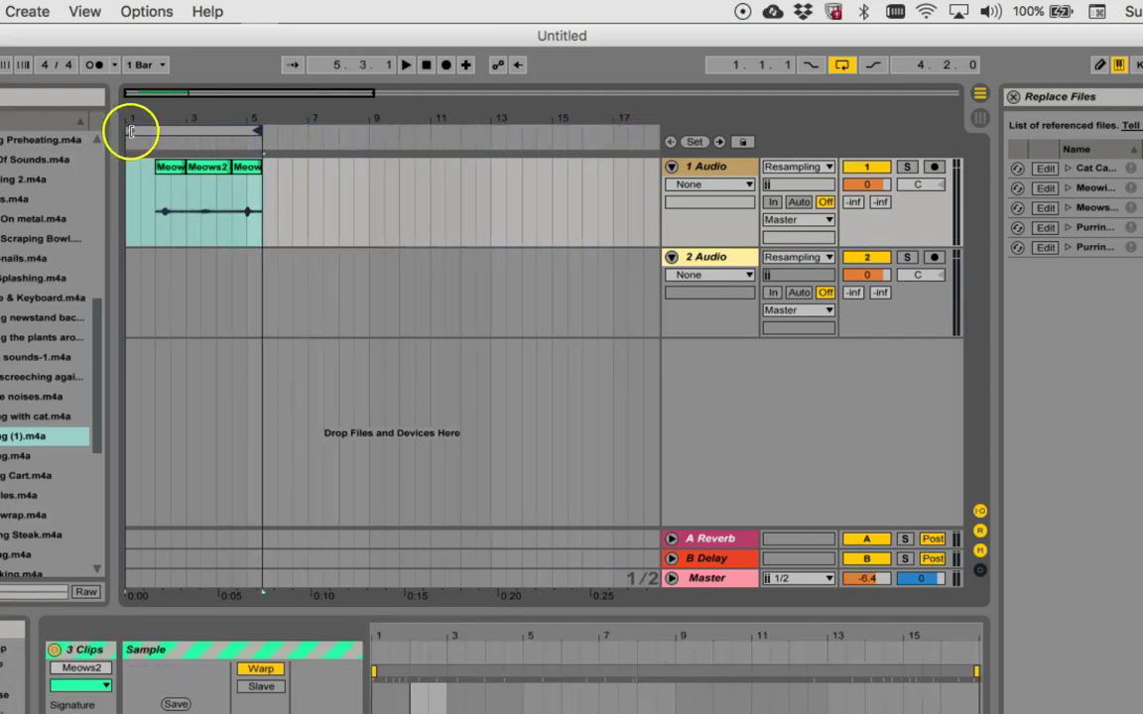
{"action": "left_click_drag", "start_coordinate": [129, 131], "coordinate": [157, 130]}
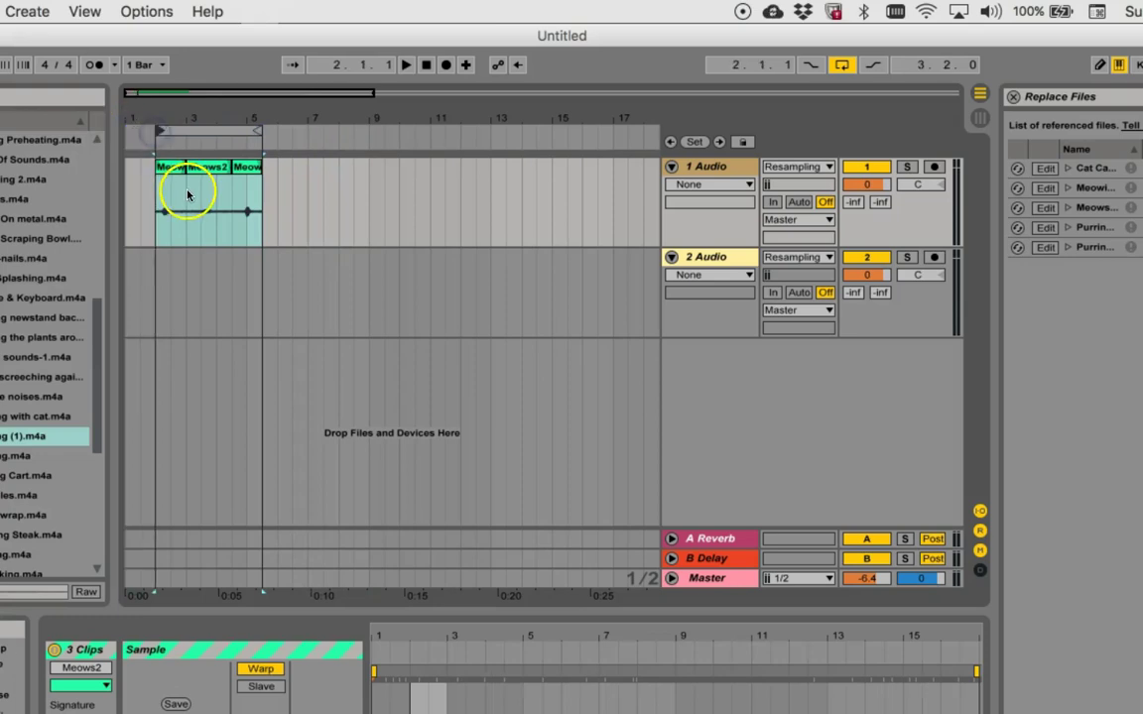
{"action": "left_click", "coordinate": [202, 133]}
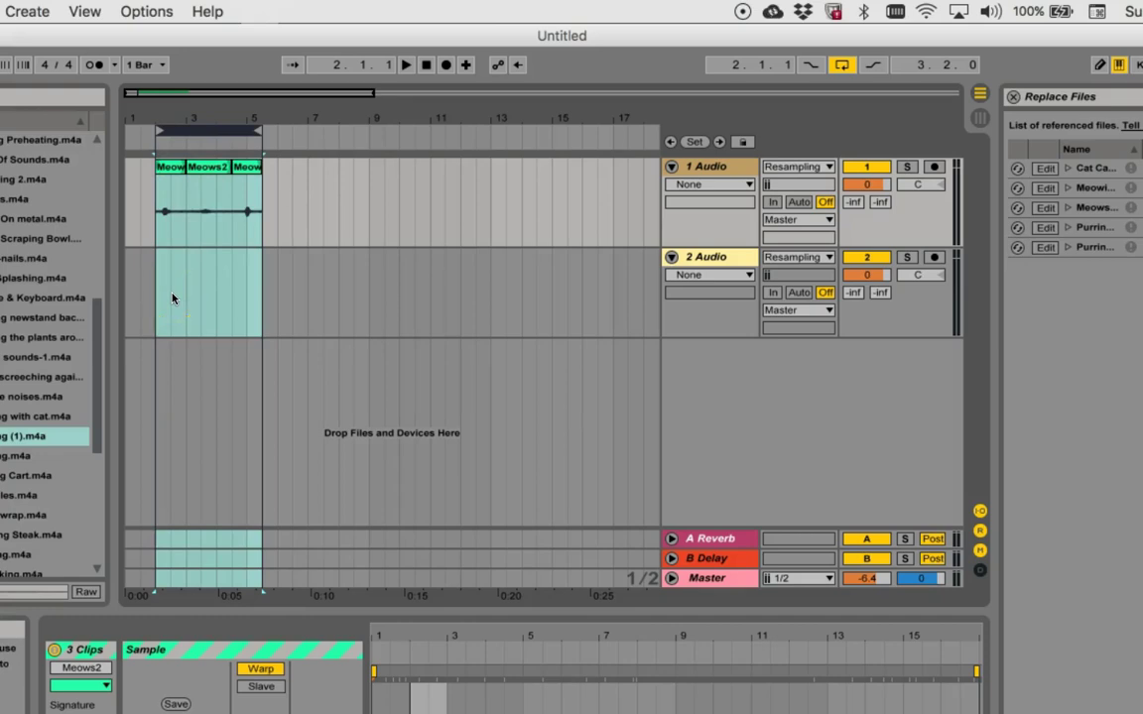
Play the looped Meows2 section and stop playback.
{"action": "key", "text": "space"}
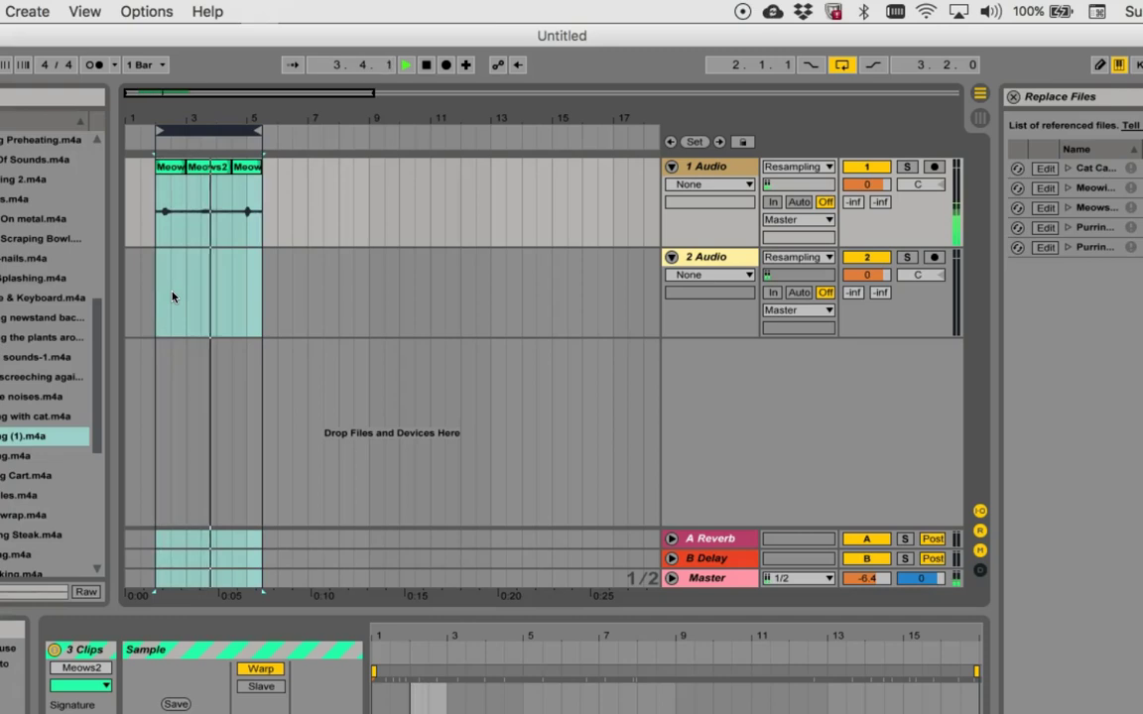
{"action": "left_click", "coordinate": [191, 261]}
{"action": "key", "text": "space"}
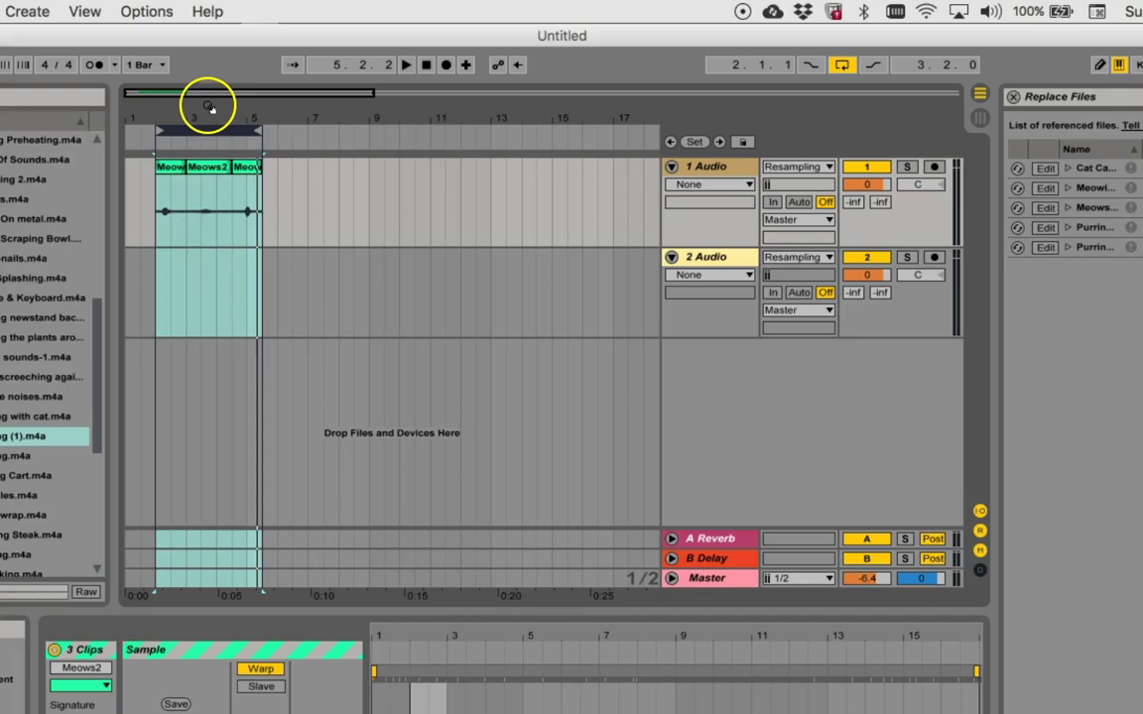
Set the arrangement's adaptive grid to Narrowest.
{"action": "left_click_drag", "start_coordinate": [208, 103], "coordinate": [207, 104]}
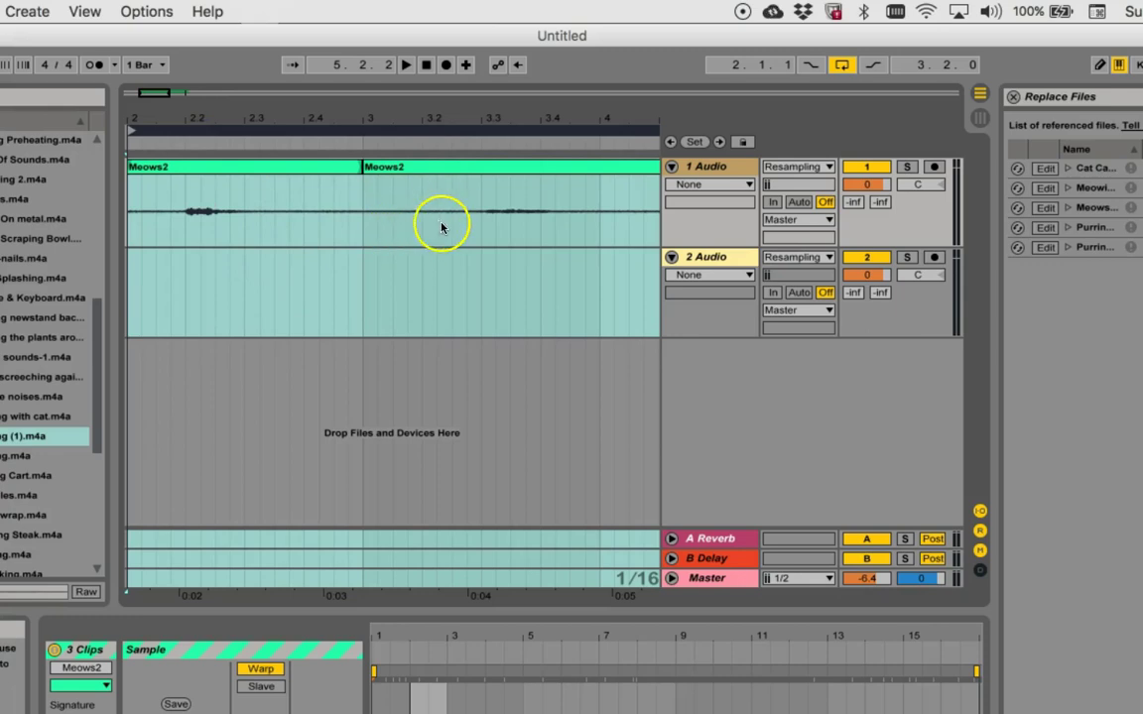
{"action": "right_click", "coordinate": [268, 234]}
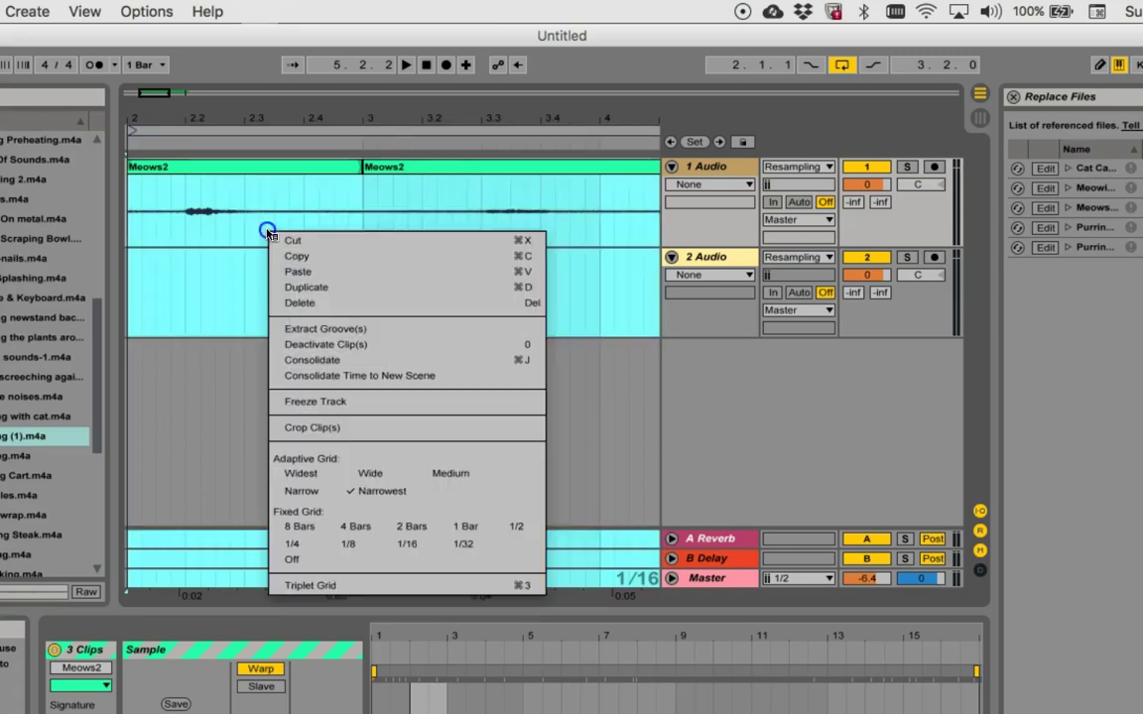
{"action": "left_click", "coordinate": [378, 493]}
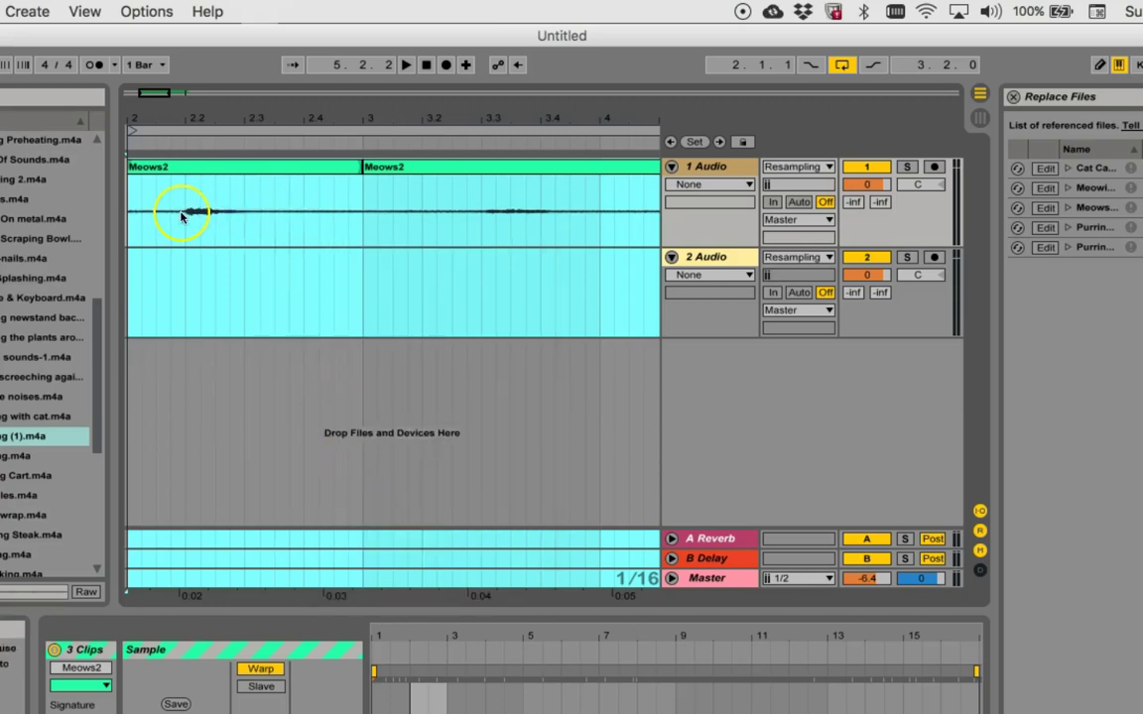
Delete the silence between the first two meows from 2.3.3 to 3.2.3, and the silence before the first from 2.1.1 to 2.1.4.
{"action": "left_click", "coordinate": [276, 218]}
{"action": "left_click_drag", "start_coordinate": [275, 218], "coordinate": [458, 223]}
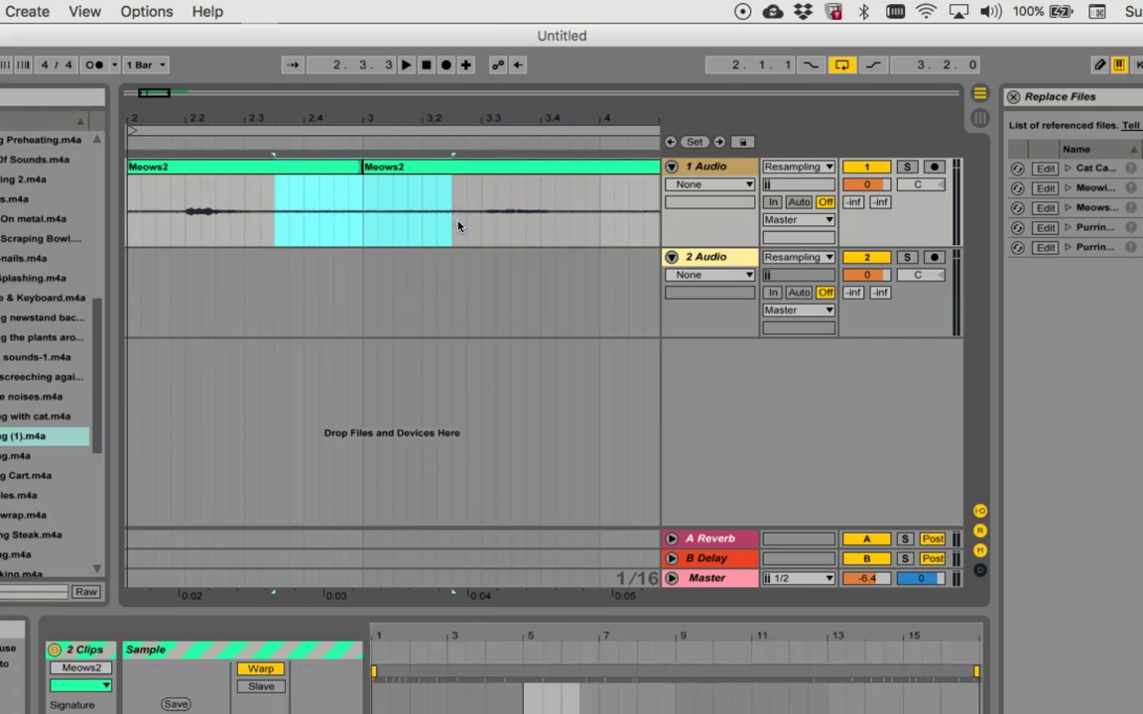
{"action": "key", "text": "super+e"}
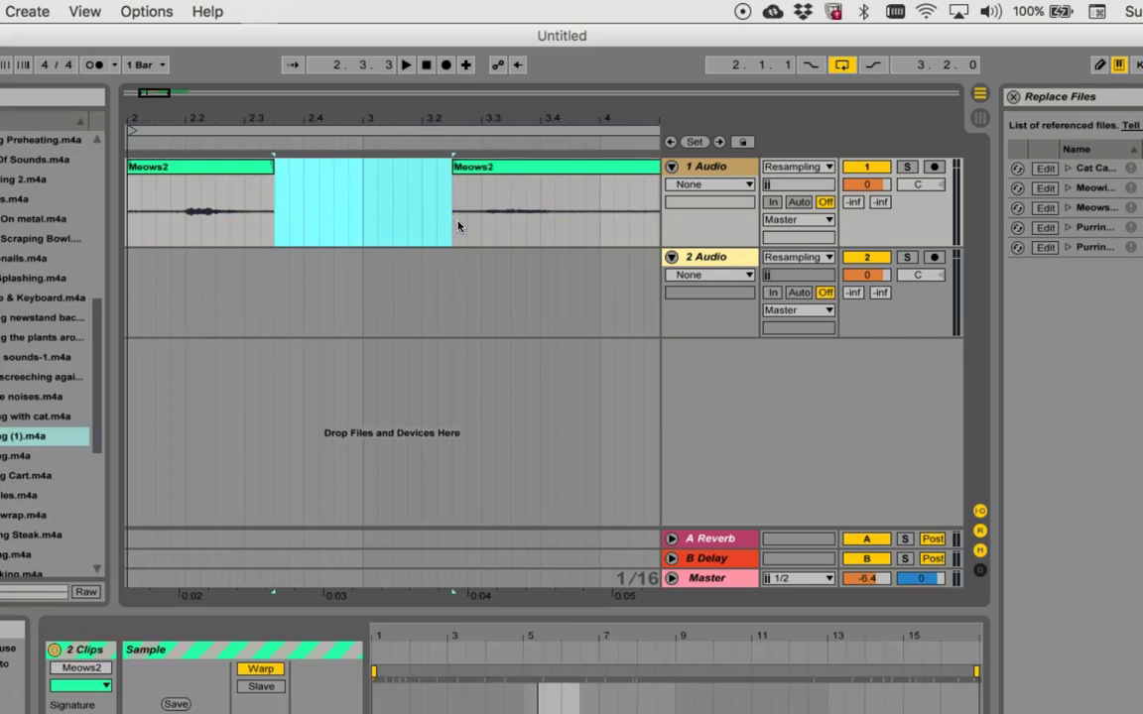
{"action": "left_click", "coordinate": [343, 223]}
{"action": "key", "text": "Delete"}
{"action": "left_click_drag", "start_coordinate": [169, 224], "coordinate": [253, 223]}
{"action": "key", "text": "Delete"}
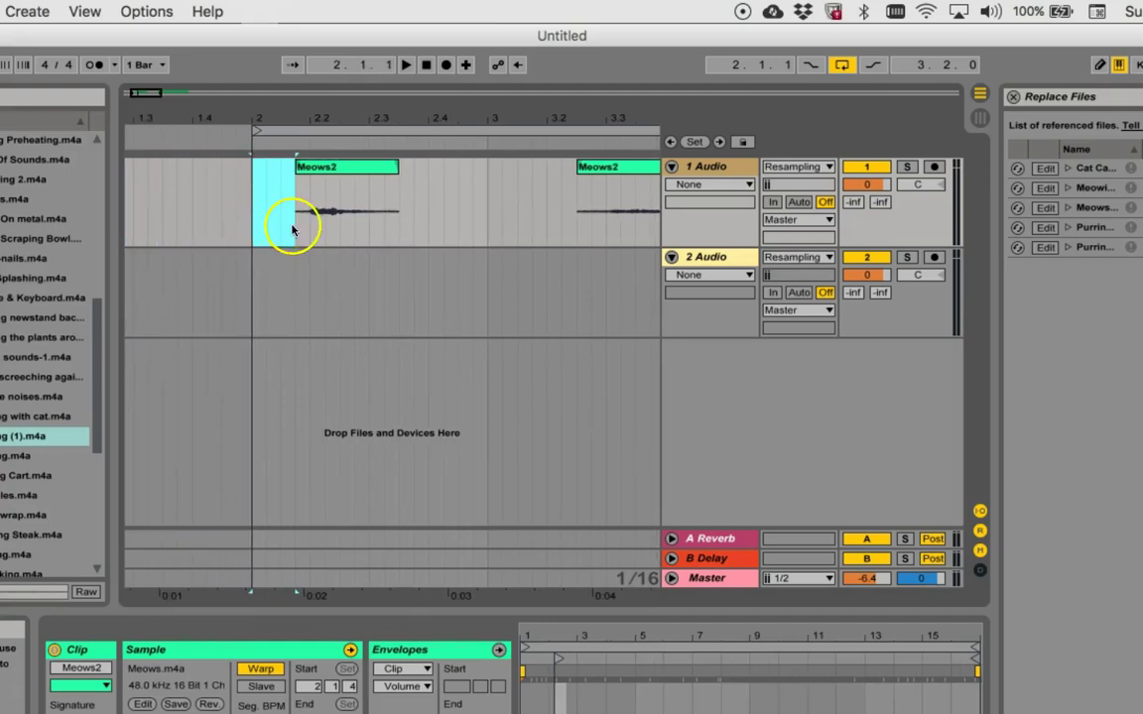
Delete the silence between the second and third meows, from 3.4.3 to 4.4.4.
{"action": "scroll", "coordinate": [292, 229], "scroll_direction": "right", "scroll_amount": 10}
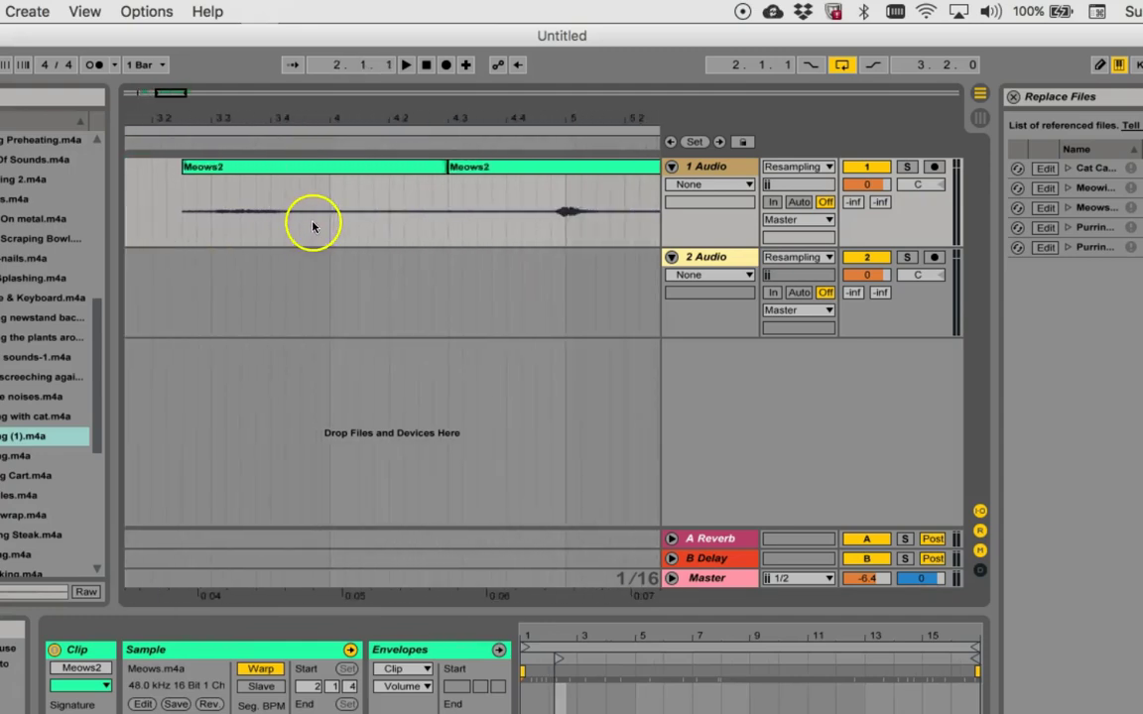
{"action": "left_click_drag", "start_coordinate": [302, 224], "coordinate": [544, 215]}
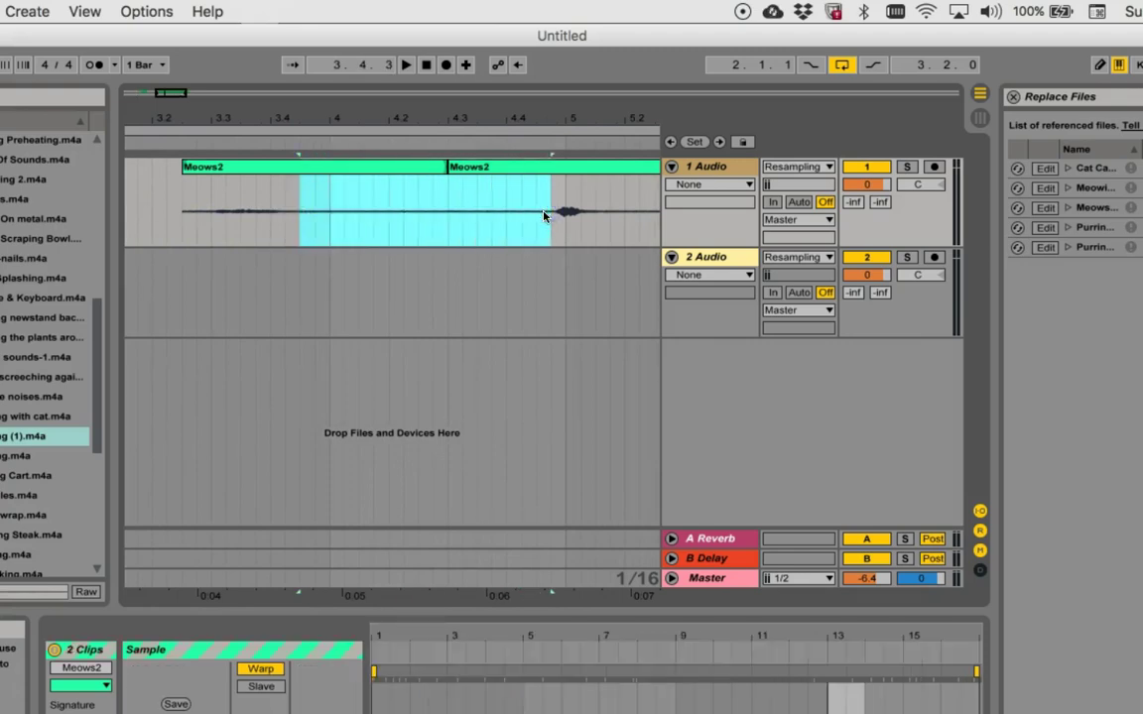
{"action": "key", "text": "Delete"}
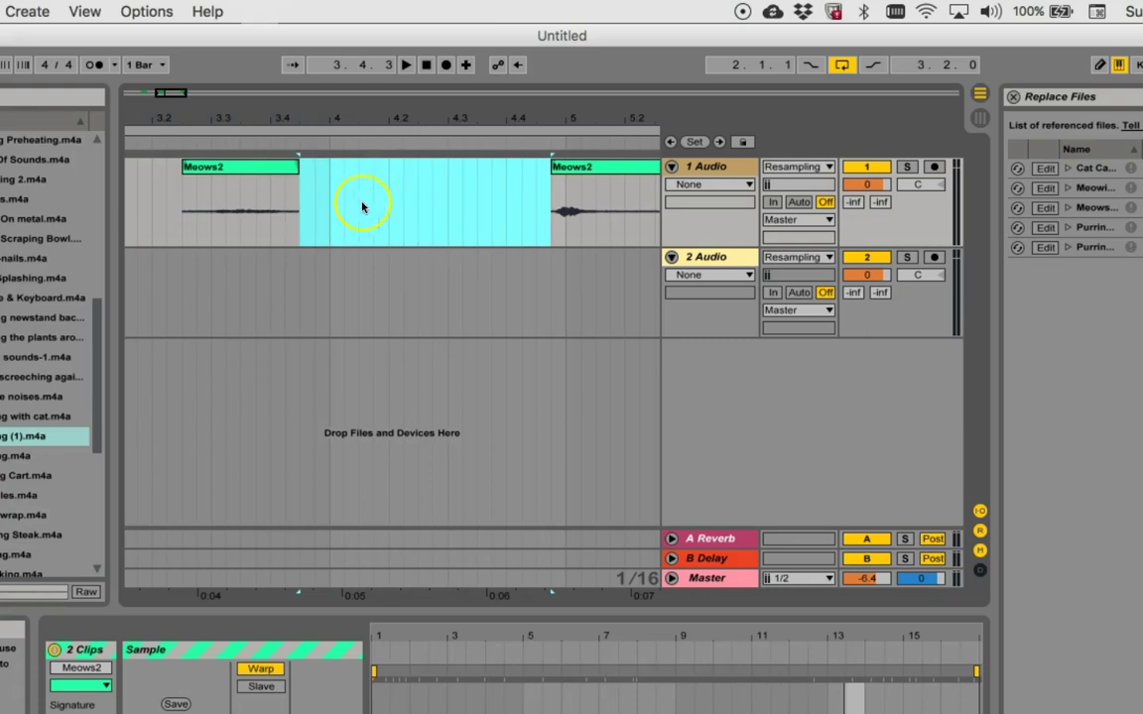
Place the second and third Meows2 pieces directly behind the first, and overlap two copies of the third at 3.2.2 and 3.3.1.
{"action": "scroll", "coordinate": [266, 192], "scroll_direction": "left", "scroll_amount": 5}
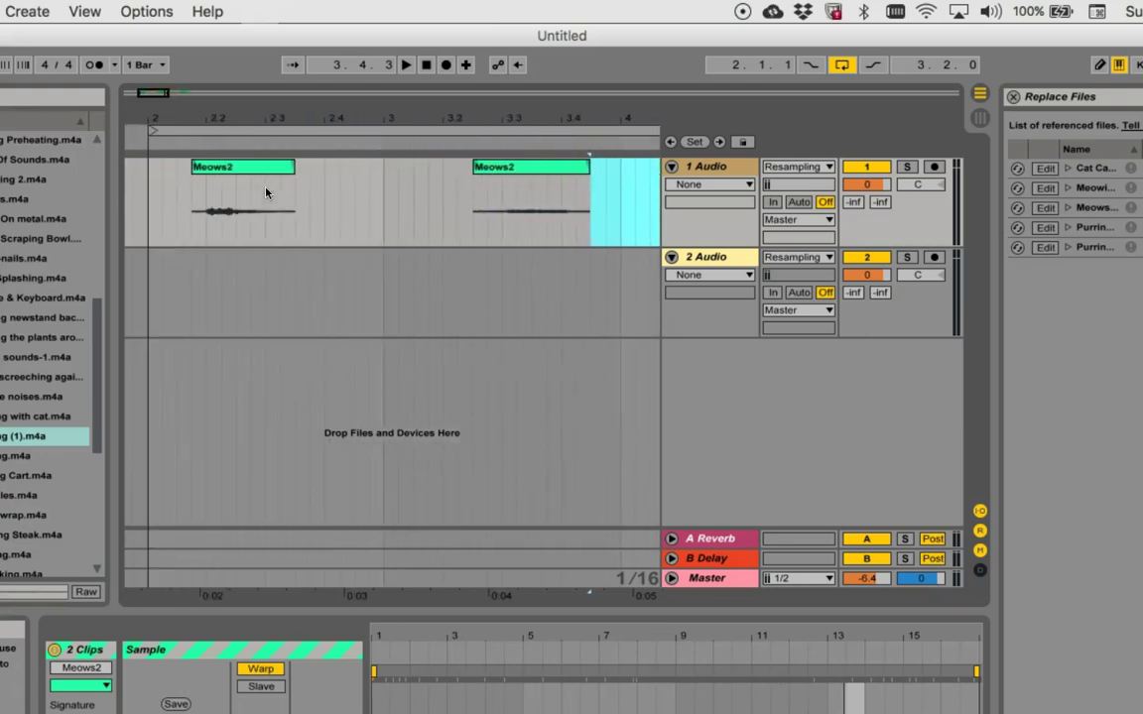
{"action": "left_click_drag", "start_coordinate": [526, 169], "coordinate": [357, 167]}
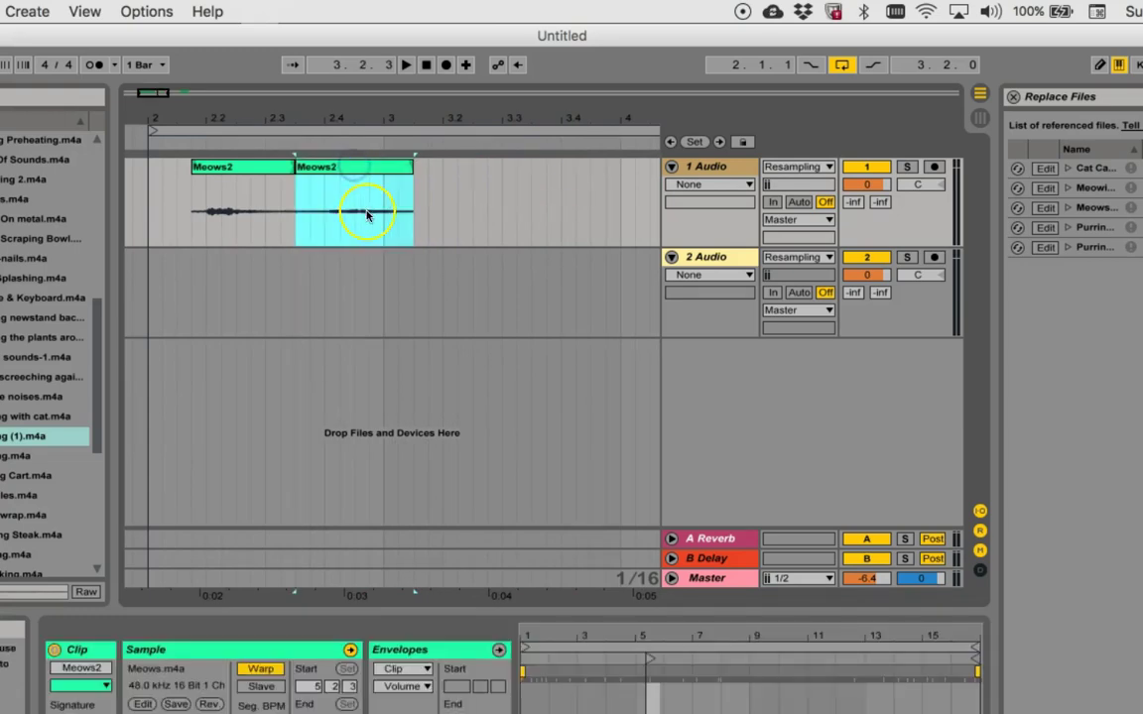
{"action": "scroll", "coordinate": [367, 215], "scroll_direction": "right", "scroll_amount": 5}
{"action": "left_click_drag", "start_coordinate": [526, 166], "coordinate": [169, 167]}
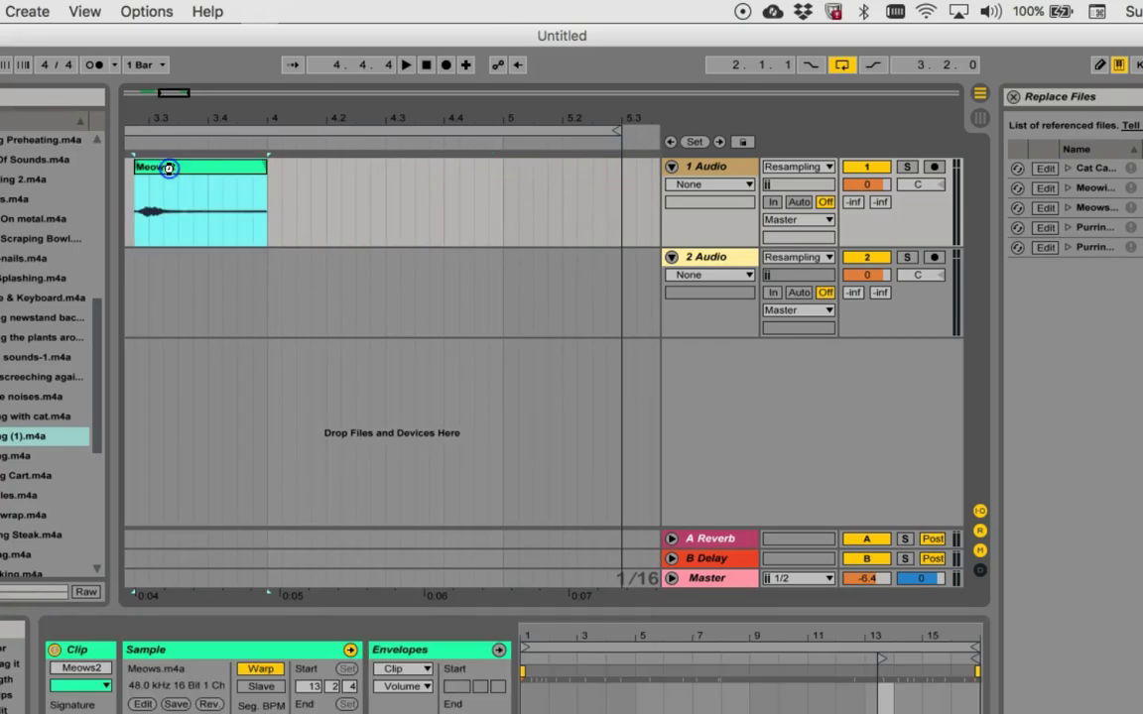
{"action": "scroll", "coordinate": [168, 168], "scroll_direction": "left", "scroll_amount": 7}
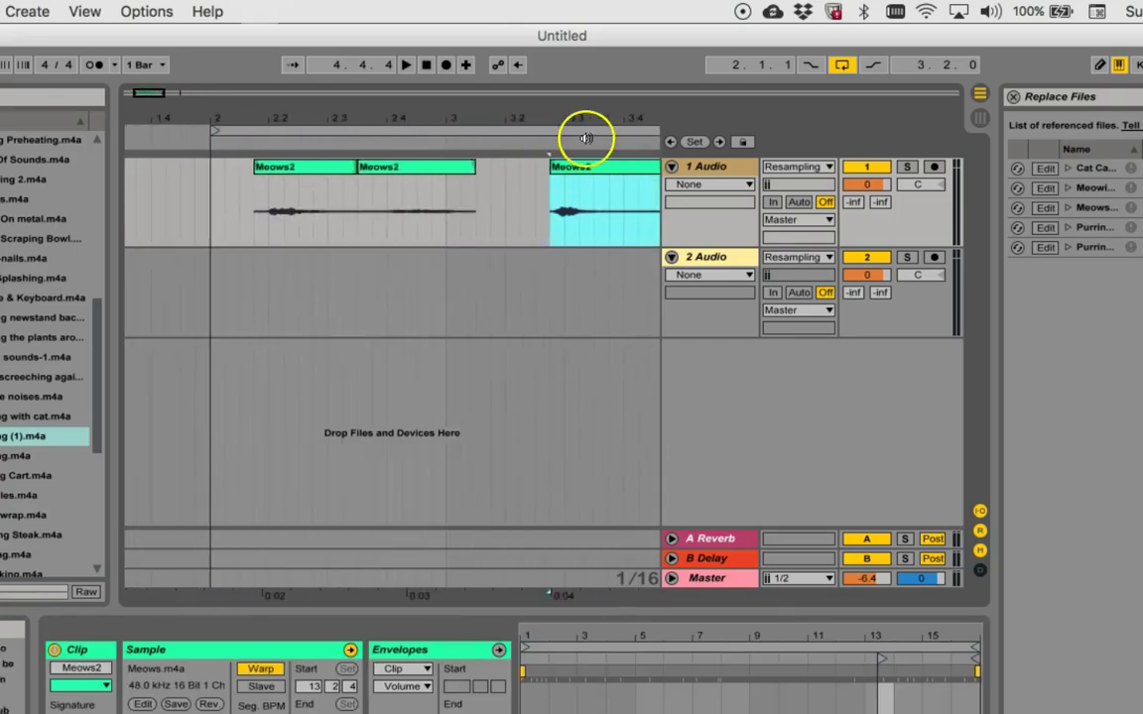
{"action": "left_click_drag", "start_coordinate": [592, 171], "coordinate": [521, 174]}
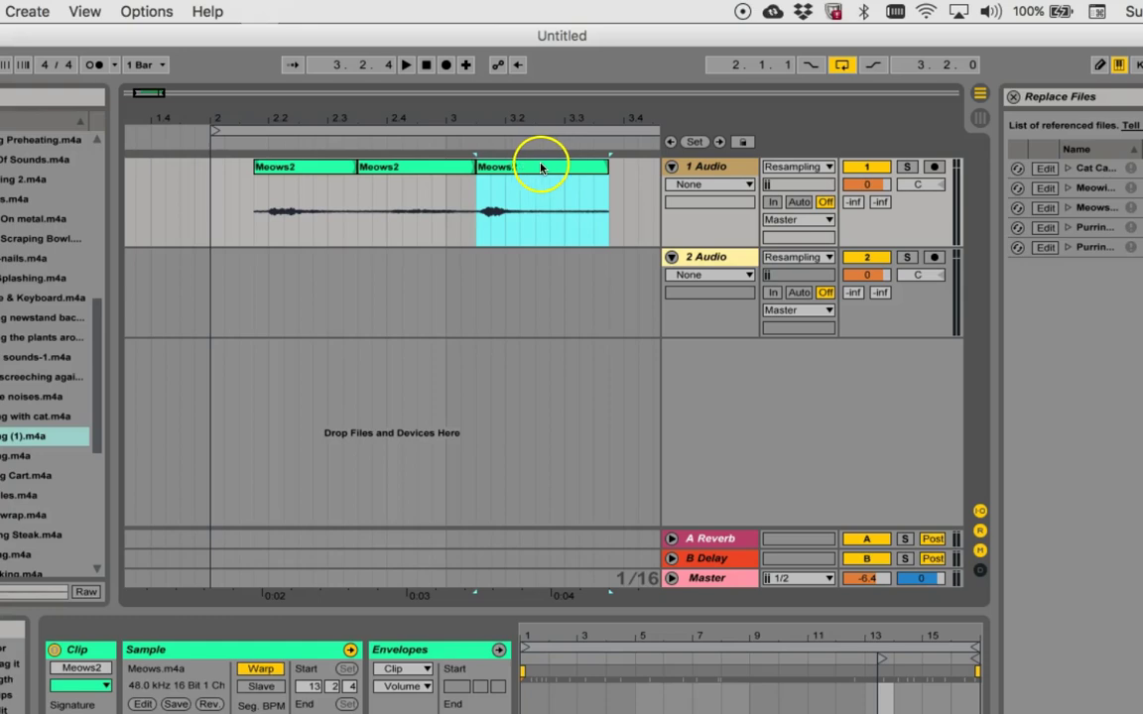
{"action": "left_click_drag", "start_coordinate": [532, 170], "coordinate": [613, 167]}
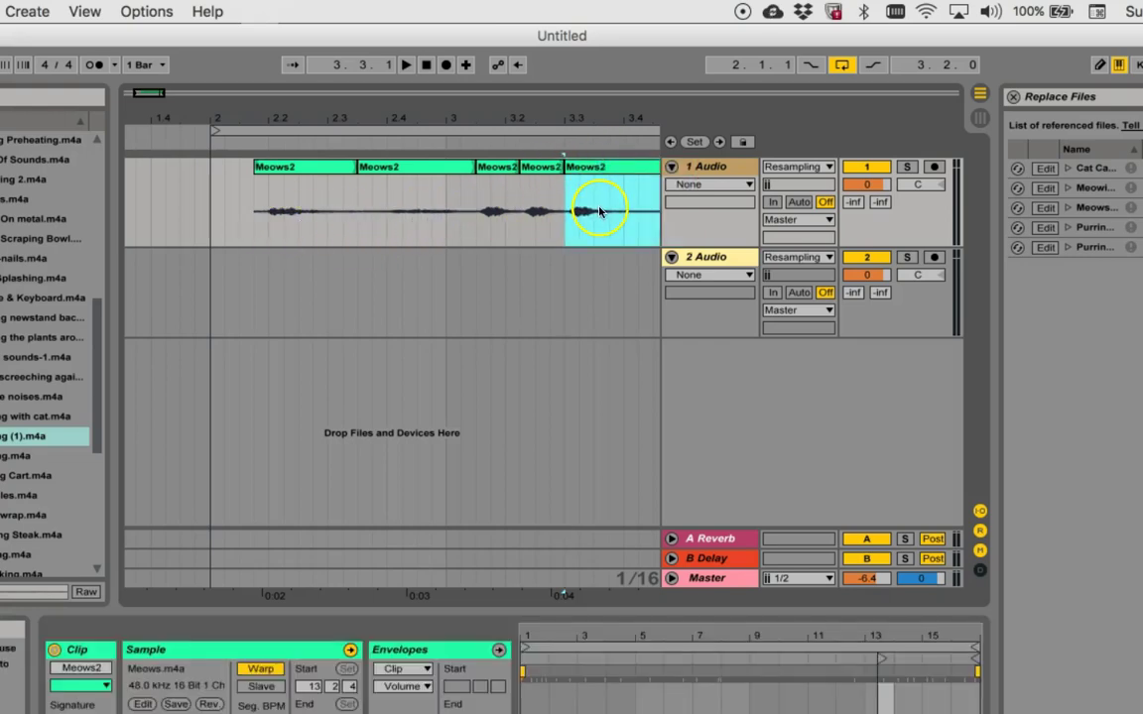
Fit the arrangement loop to the five Meows2 pieces, starting at 2.1.4 with a length of 1.3.2.
{"action": "left_click_drag", "start_coordinate": [215, 134], "coordinate": [254, 134]}
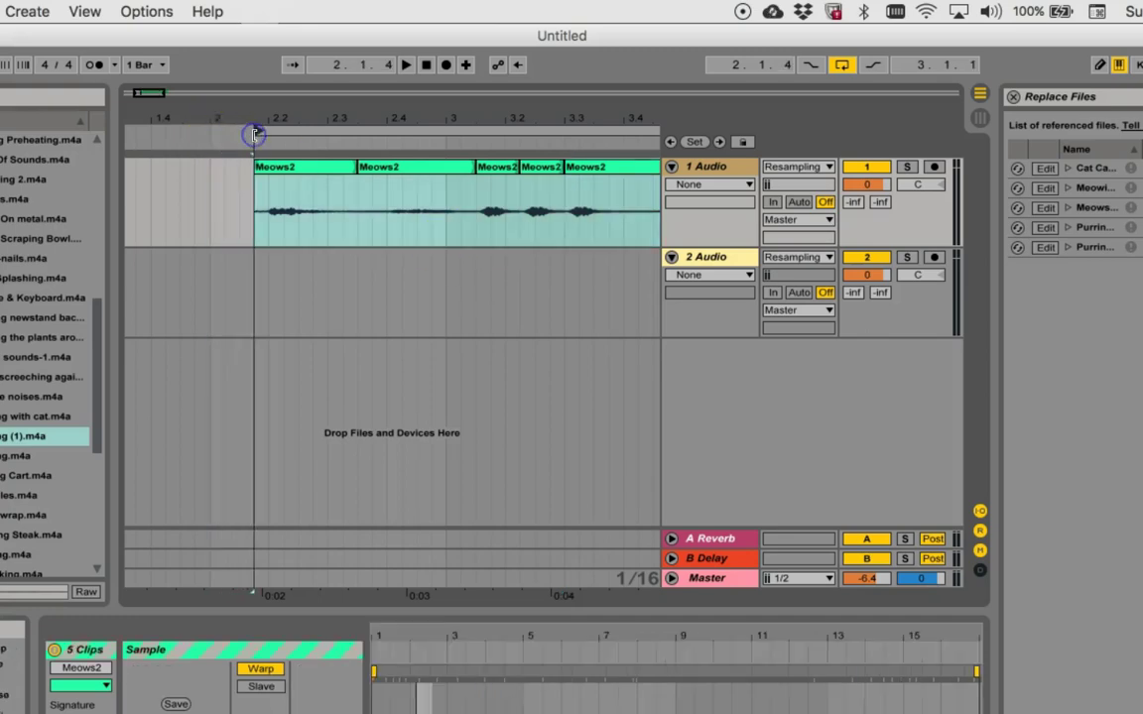
{"action": "scroll", "coordinate": [235, 236], "scroll_direction": "right", "scroll_amount": 4}
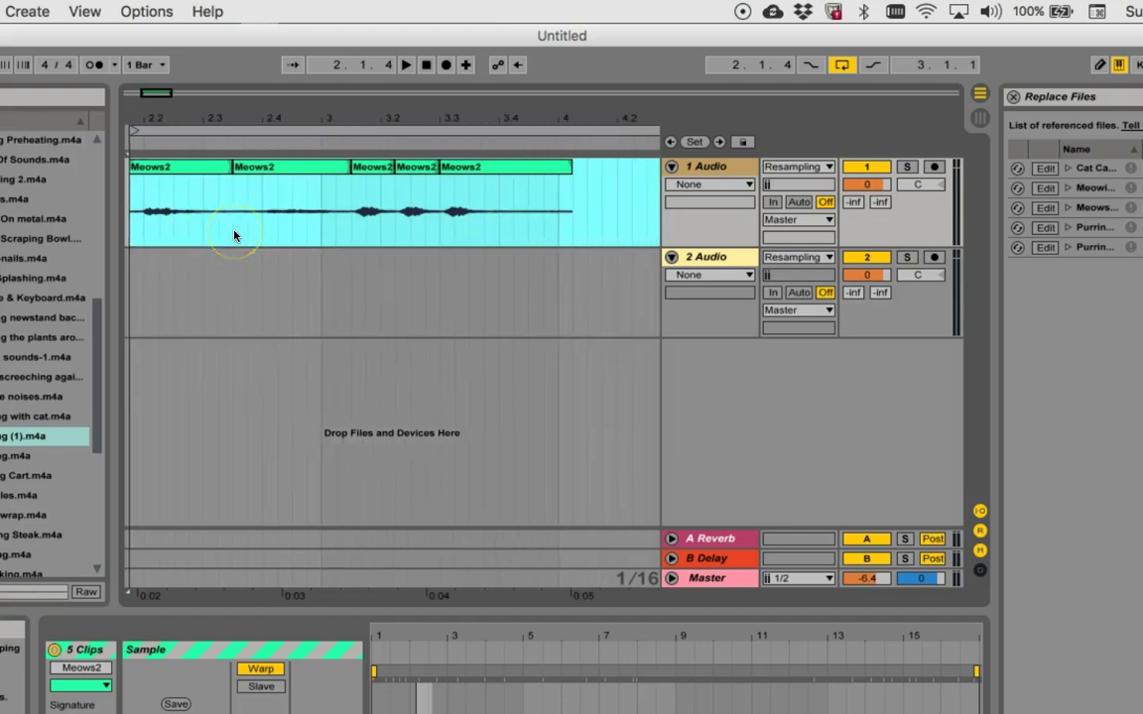
{"action": "scroll", "coordinate": [317, 217], "scroll_direction": "right", "scroll_amount": 5}
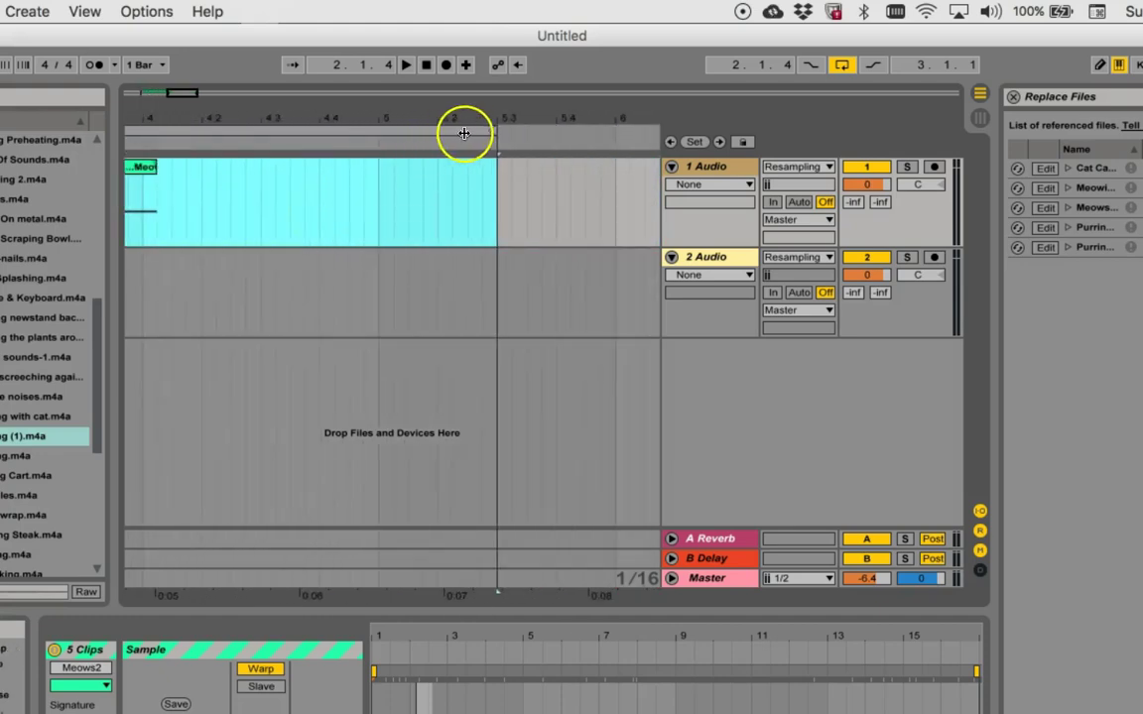
{"action": "left_click_drag", "start_coordinate": [493, 134], "coordinate": [162, 155]}
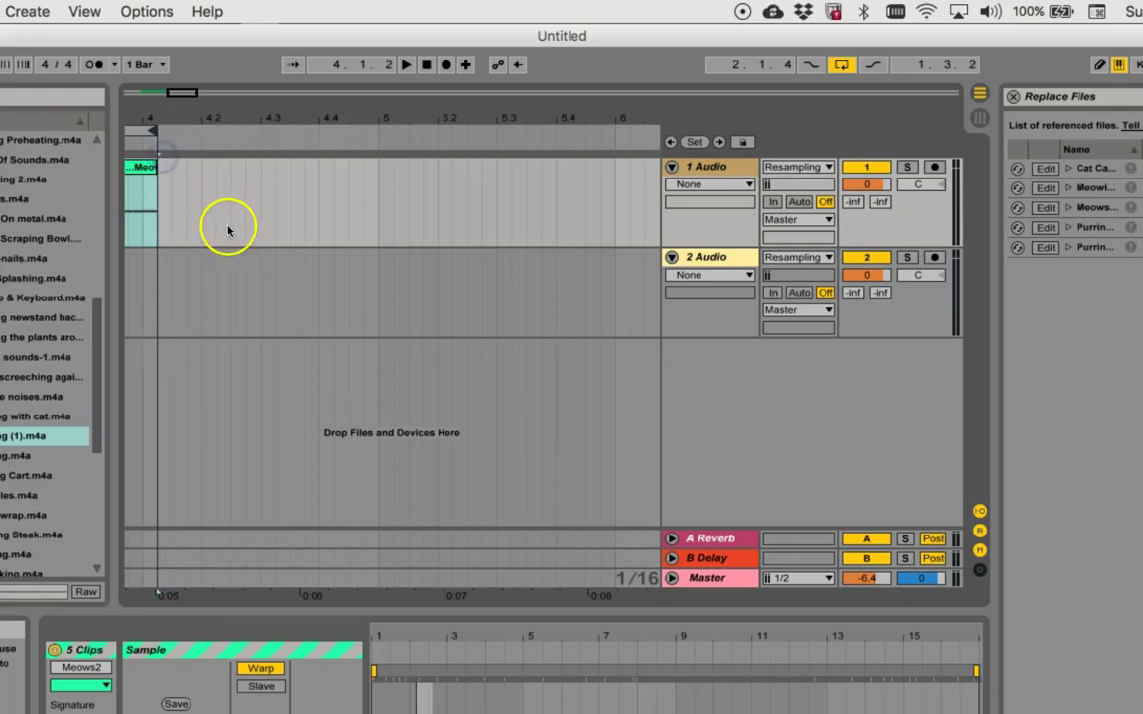
{"action": "key", "text": "z"}
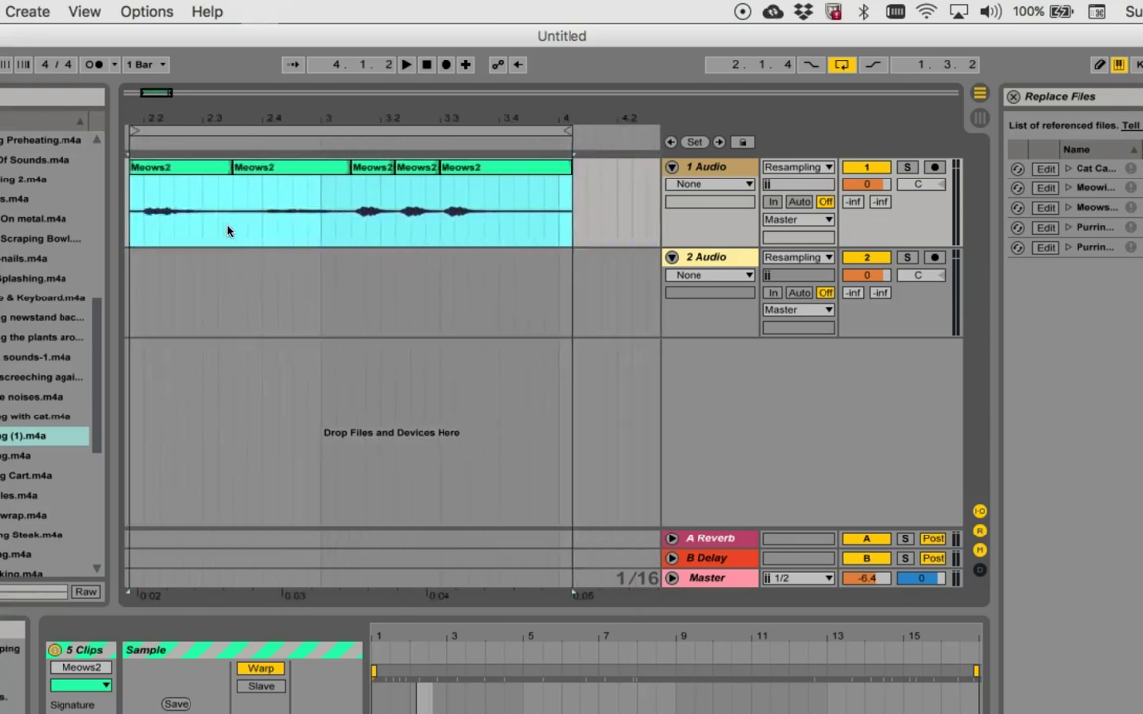
Play the tightened meow loop and stop playback.
{"action": "scroll", "coordinate": [228, 231], "scroll_direction": "left", "scroll_amount": 2}
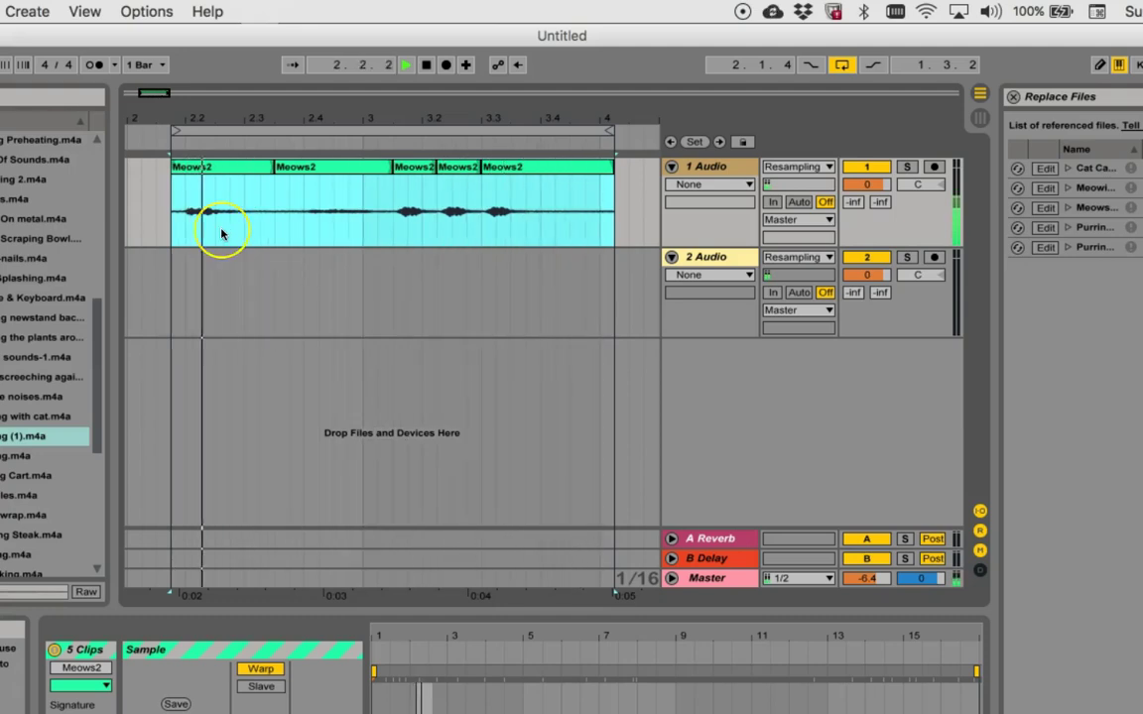
{"action": "key", "text": "space"}
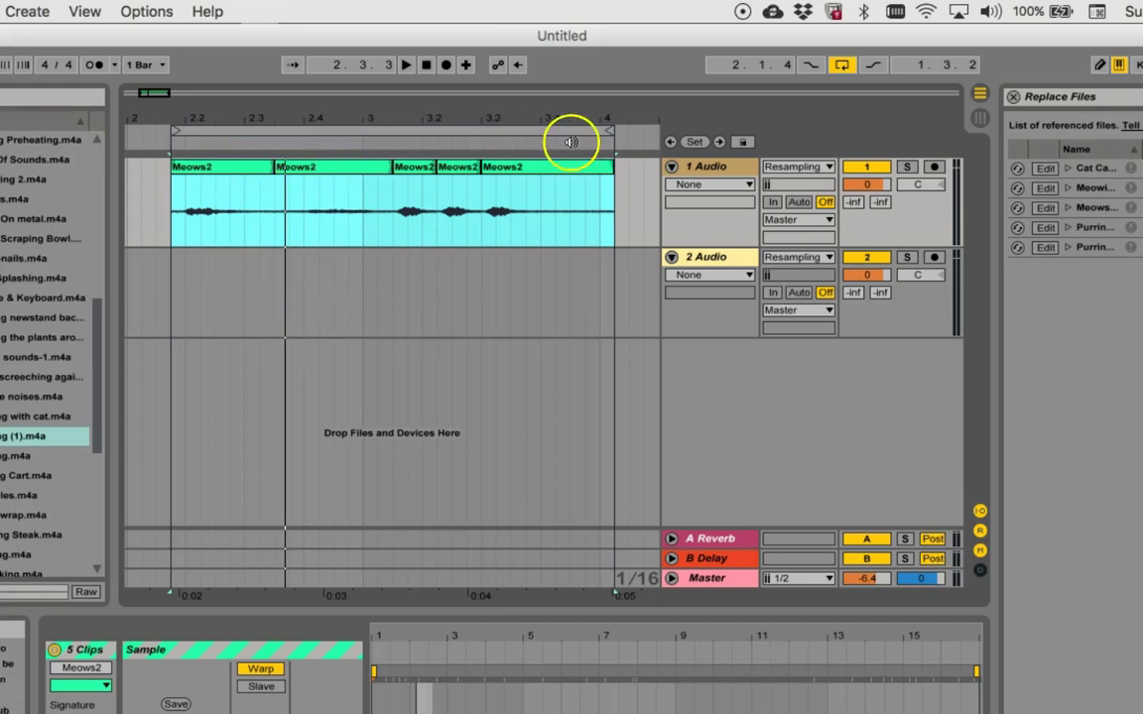
Select all five Meows2 pieces on the first audio track and consolidate them into a single clip.
{"action": "left_click", "coordinate": [566, 235]}
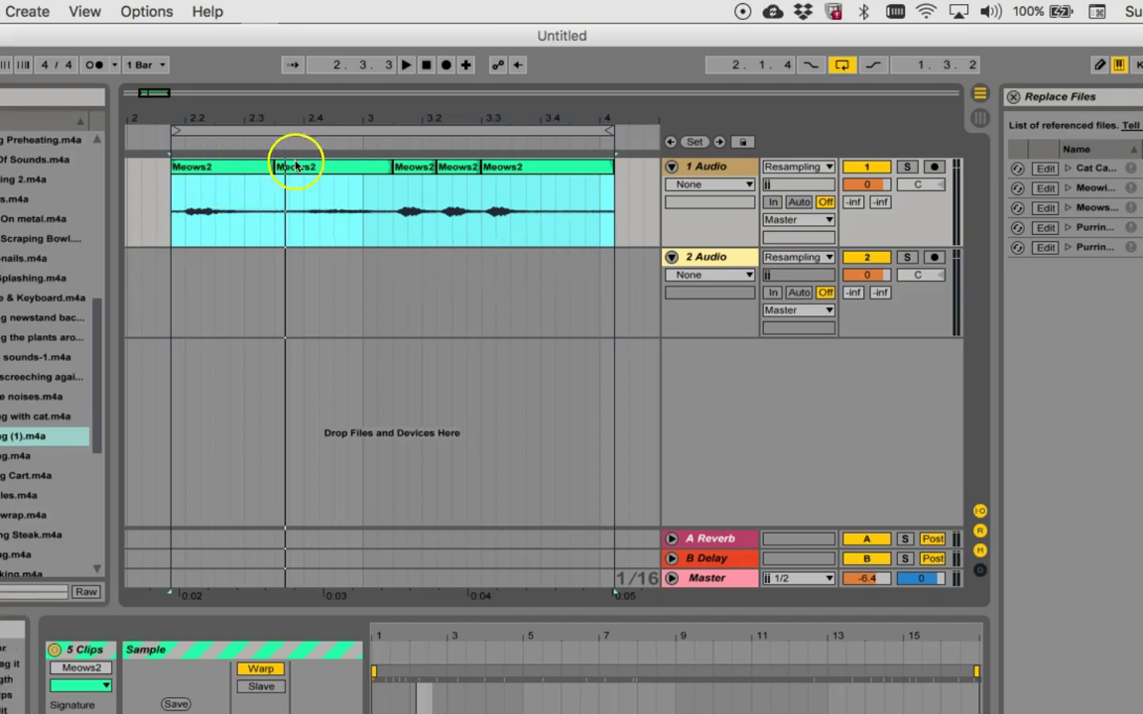
{"action": "left_click", "coordinate": [527, 170]}
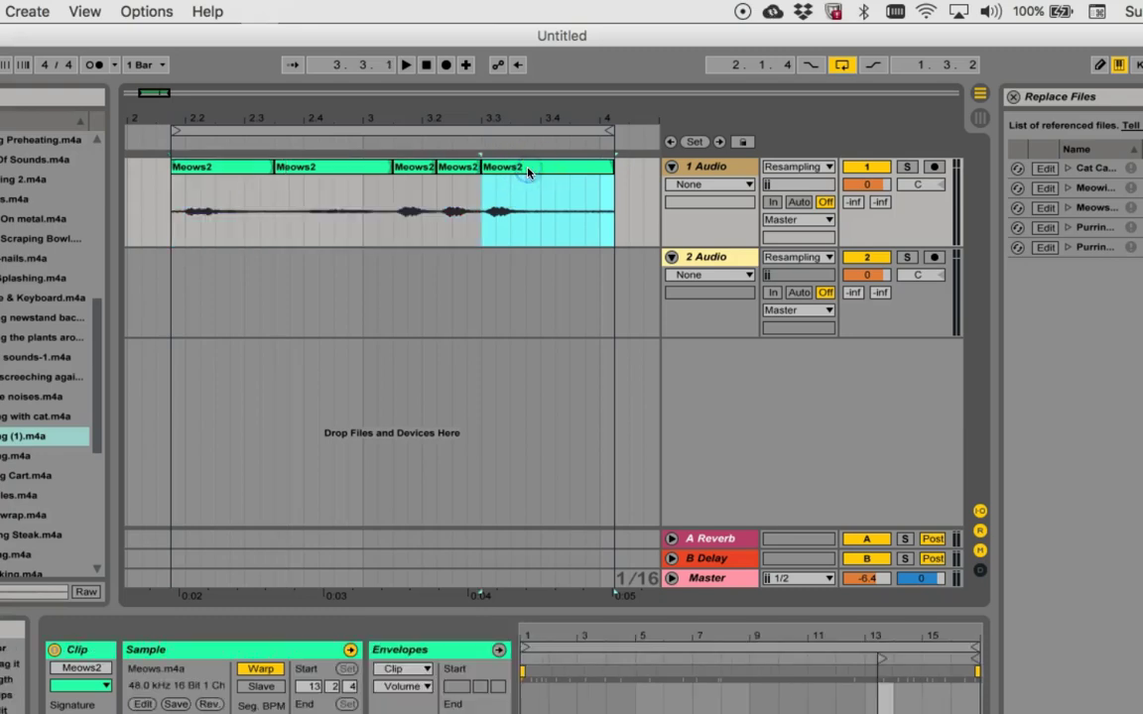
{"action": "left_click", "coordinate": [456, 168], "text": "shift"}
{"action": "left_click", "coordinate": [415, 167], "text": "shift"}
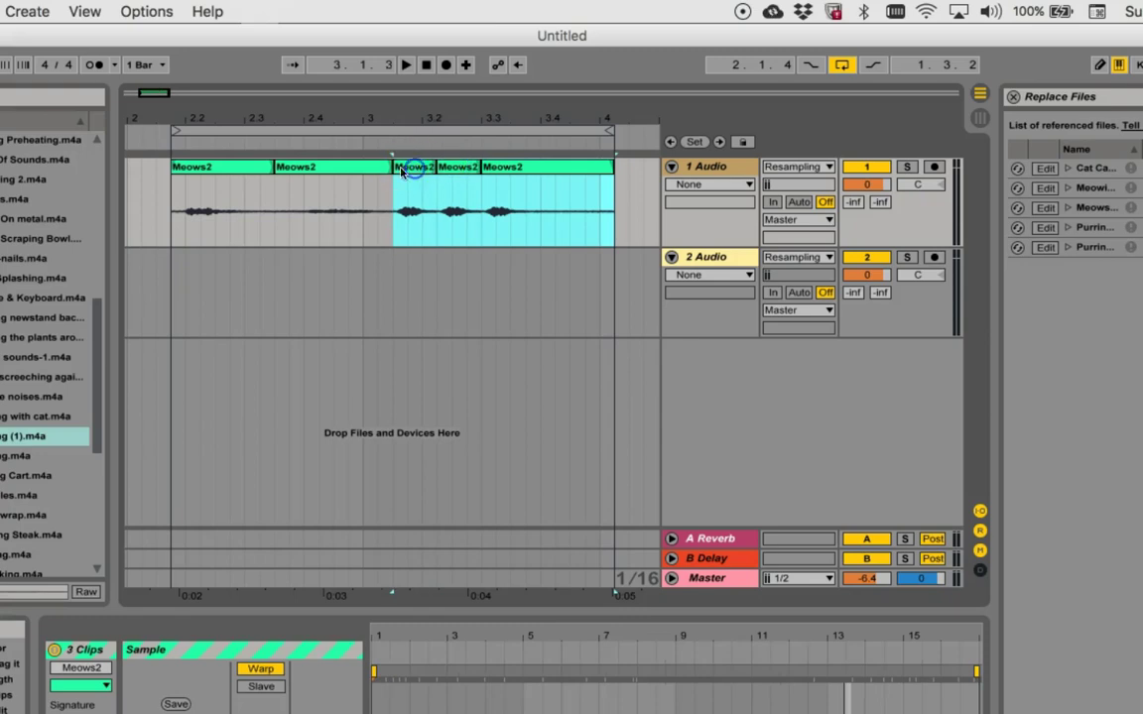
{"action": "left_click", "coordinate": [335, 172], "text": "shift"}
{"action": "left_click", "coordinate": [233, 171], "text": "shift"}
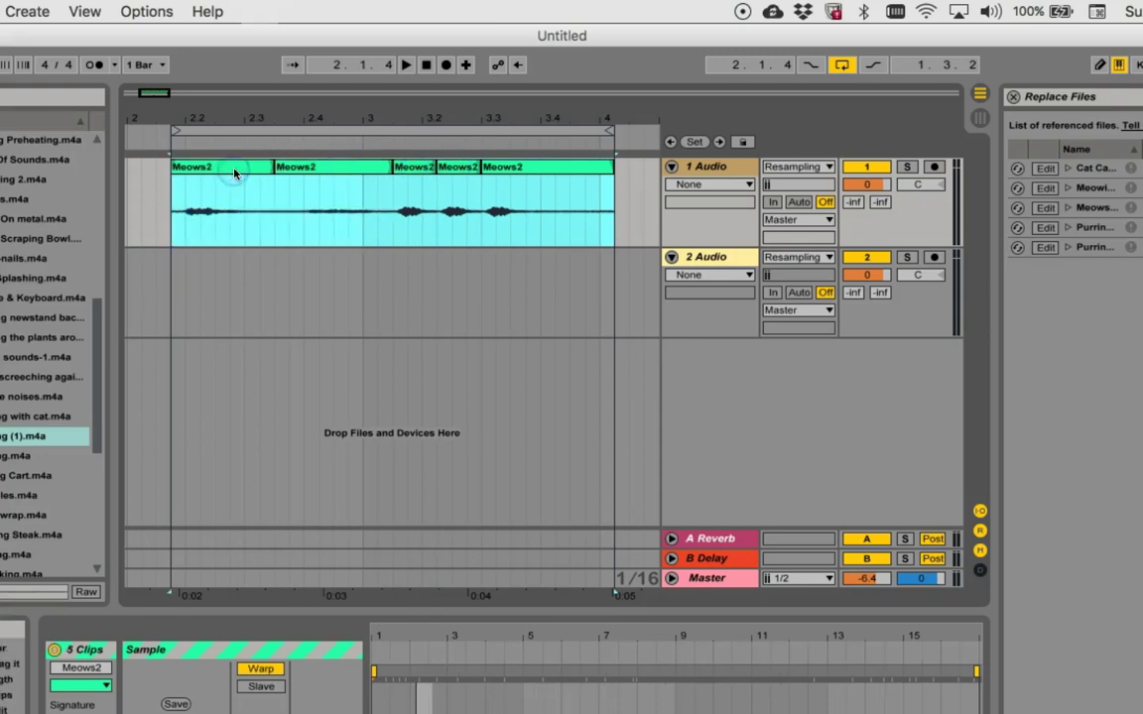
{"action": "right_click", "coordinate": [366, 173]}
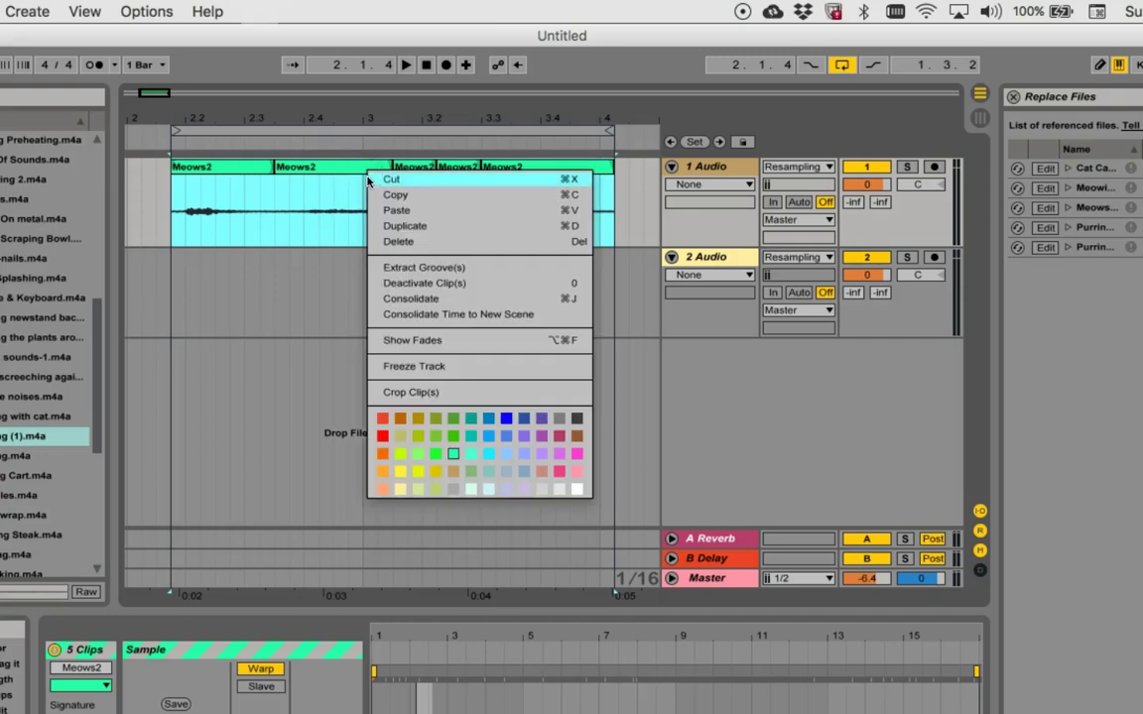
{"action": "left_click", "coordinate": [411, 300]}
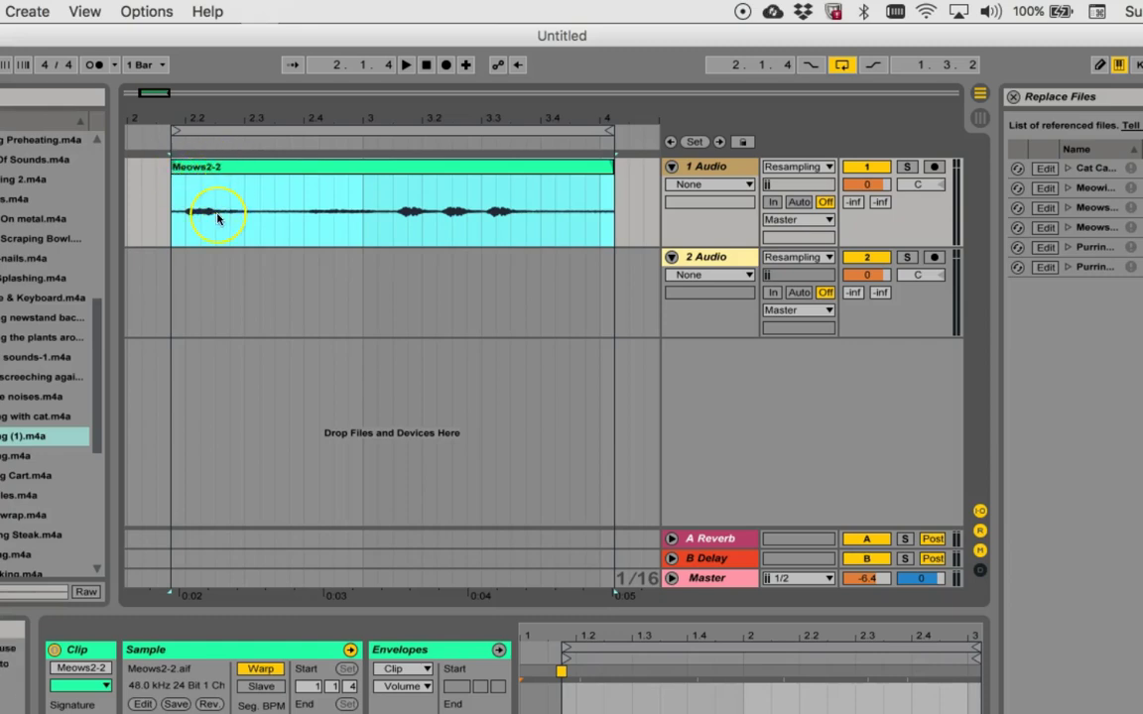
Move the consolidated clip to the start of bar 1 and set the arrangement loop's start to 1.1.1.
{"action": "scroll", "coordinate": [217, 218], "scroll_direction": "left", "scroll_amount": 10}
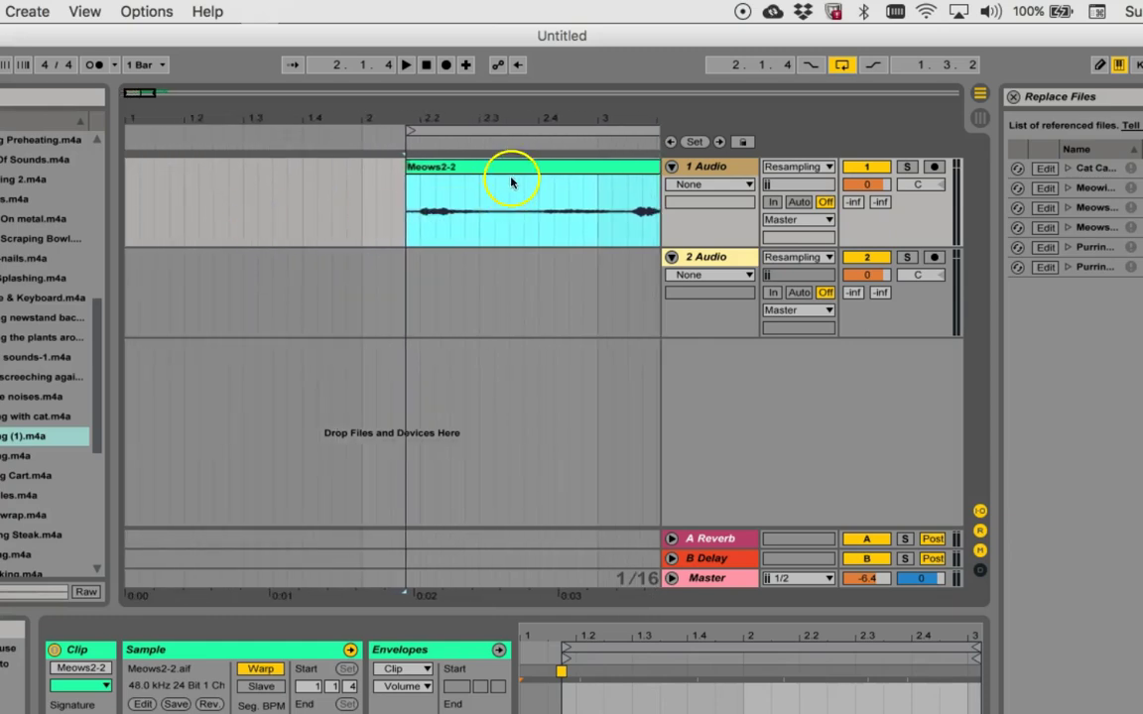
{"action": "left_click_drag", "start_coordinate": [518, 170], "coordinate": [215, 195]}
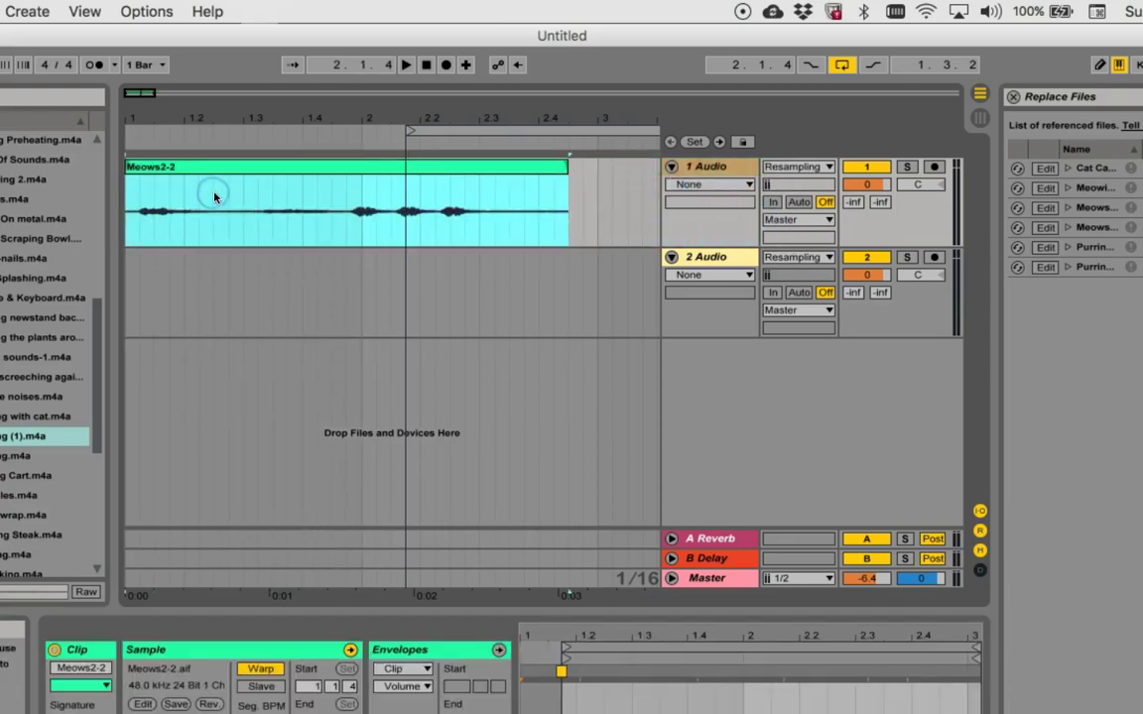
{"action": "left_click", "coordinate": [410, 131]}
{"action": "left_click_drag", "start_coordinate": [410, 131], "coordinate": [132, 127]}
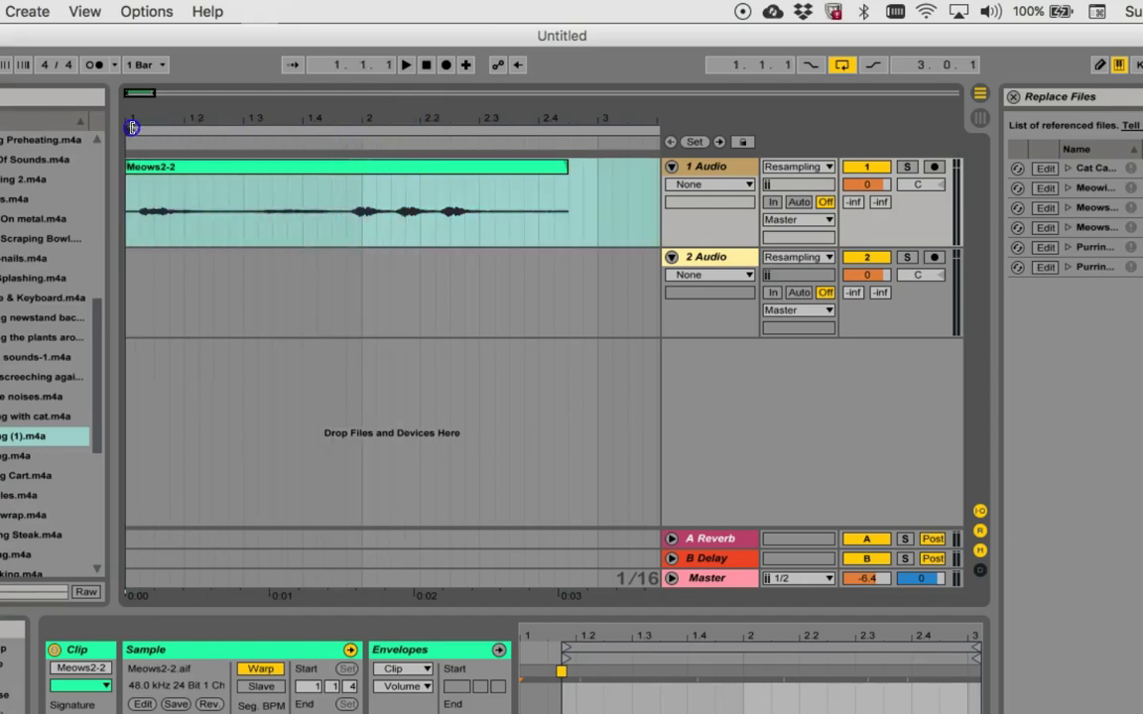
Shorten the arrangement loop to the end of the consolidated clip, with a length of 1.3.2.
{"action": "left_click", "coordinate": [461, 168]}
{"action": "scroll", "coordinate": [407, 253], "scroll_direction": "right", "scroll_amount": 5}
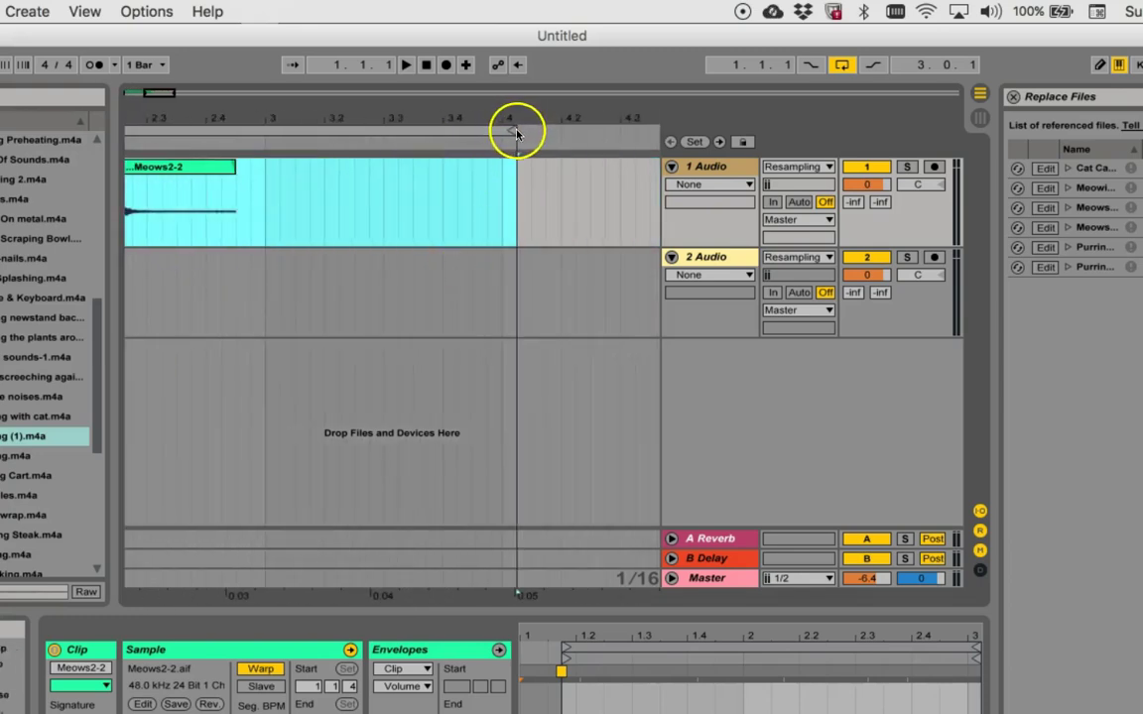
{"action": "left_click", "coordinate": [515, 131]}
{"action": "left_click_drag", "start_coordinate": [514, 131], "coordinate": [238, 135]}
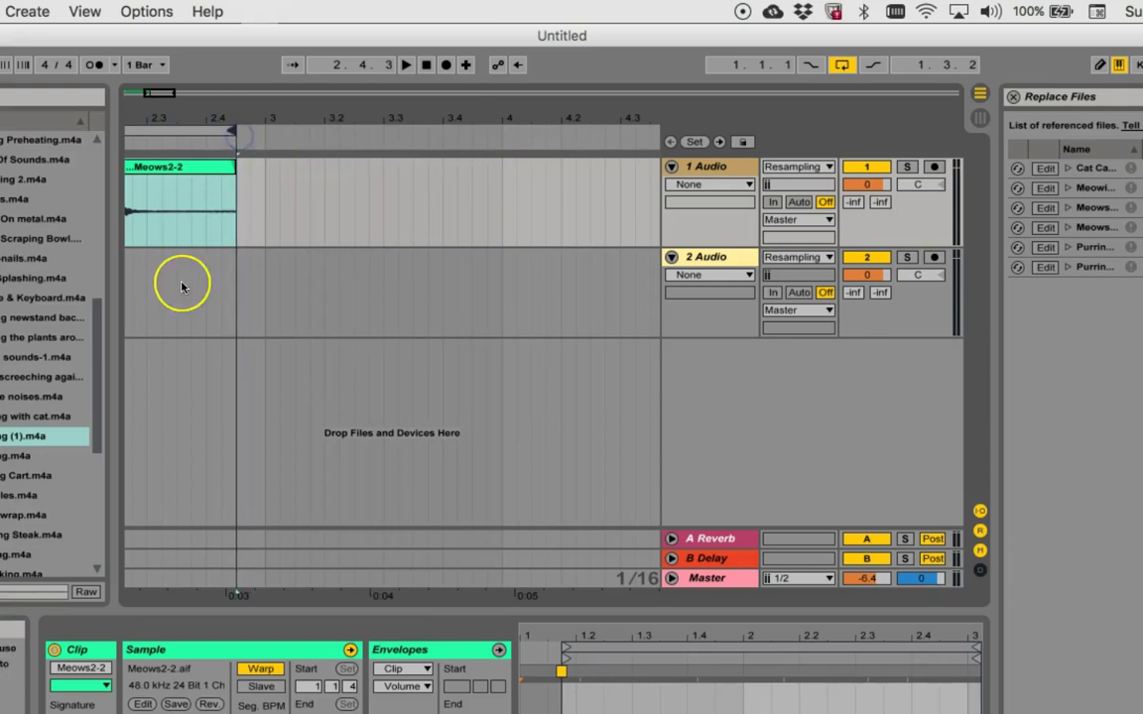
{"action": "scroll", "coordinate": [182, 287], "scroll_direction": "left", "scroll_amount": 4}
{"action": "scroll", "coordinate": [181, 286], "scroll_direction": "left", "scroll_amount": 2}
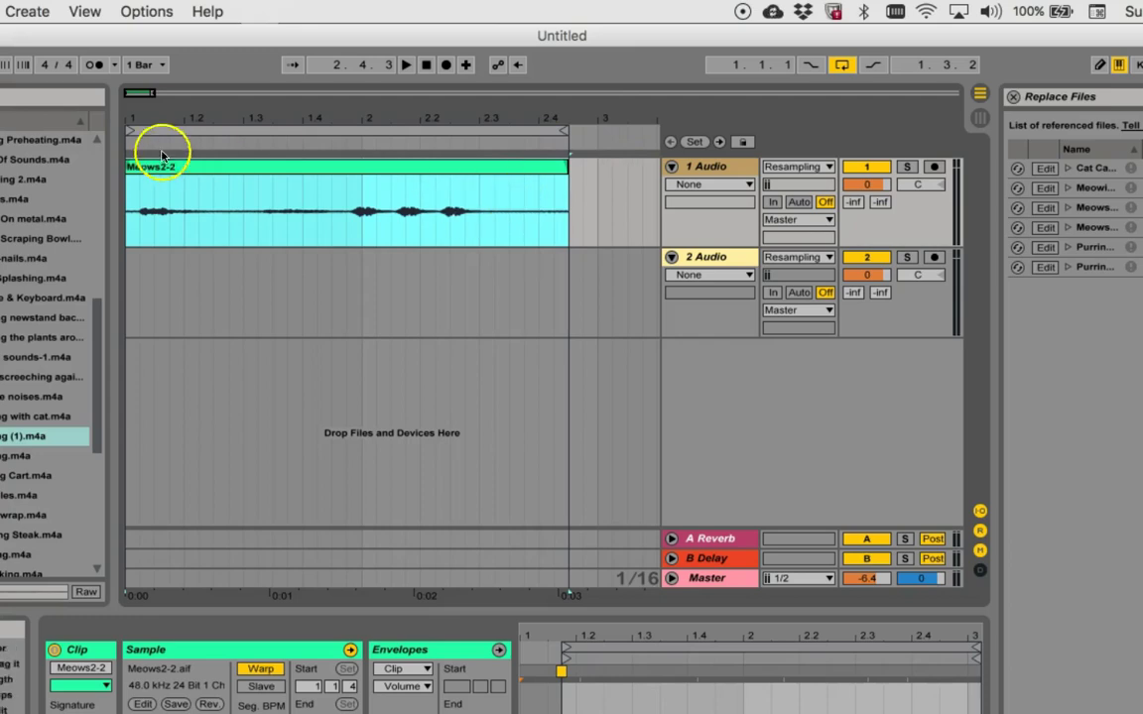
Extend the end of the arrangement loop to bar 3, giving it a length of 2.0.0.
{"action": "left_click_drag", "start_coordinate": [121, 127], "coordinate": [601, 126]}
{"action": "left_click_drag", "start_coordinate": [563, 128], "coordinate": [567, 202]}
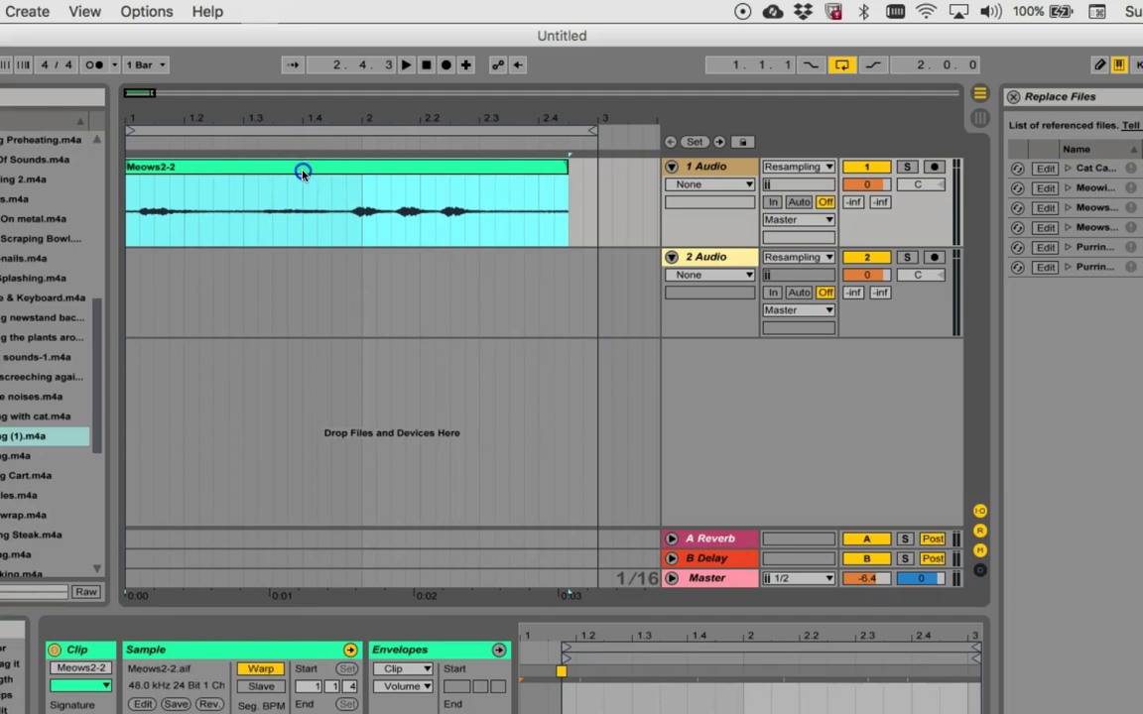
Cut the consolidated Meows2-2 clip from the arrangement and paste it into the empty Session View slot below Meows2 on 2 Audio.
{"action": "left_click_drag", "start_coordinate": [303, 173], "coordinate": [307, 175]}
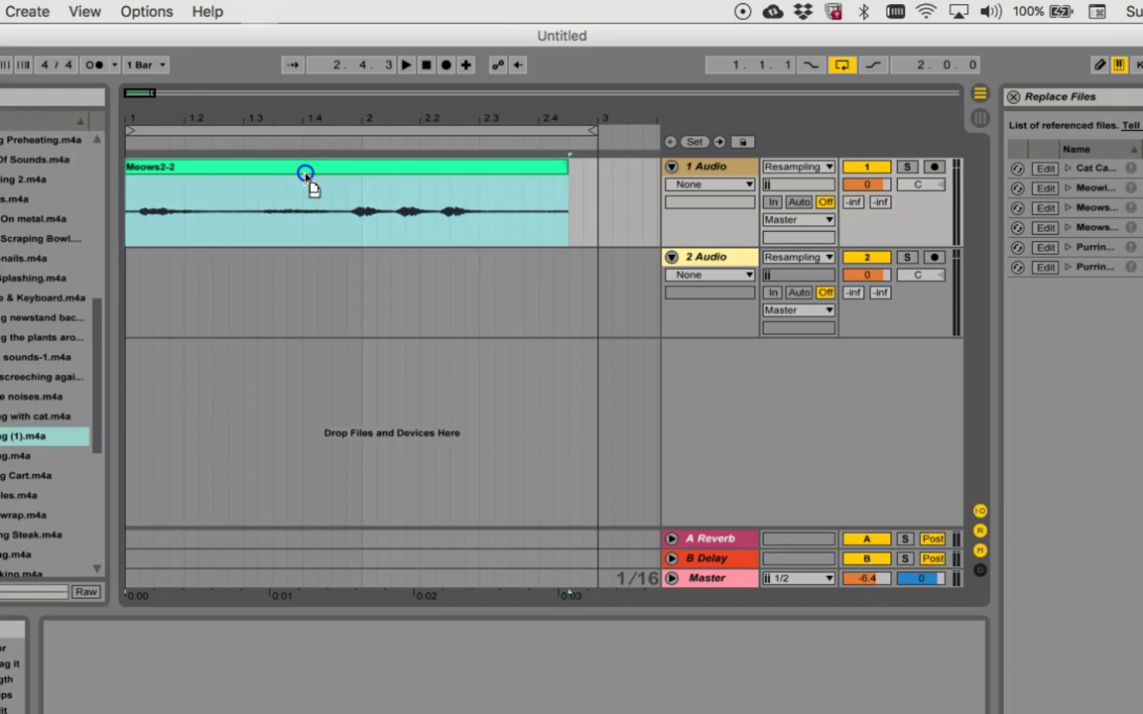
{"action": "left_click_drag", "start_coordinate": [306, 175], "coordinate": [304, 176]}
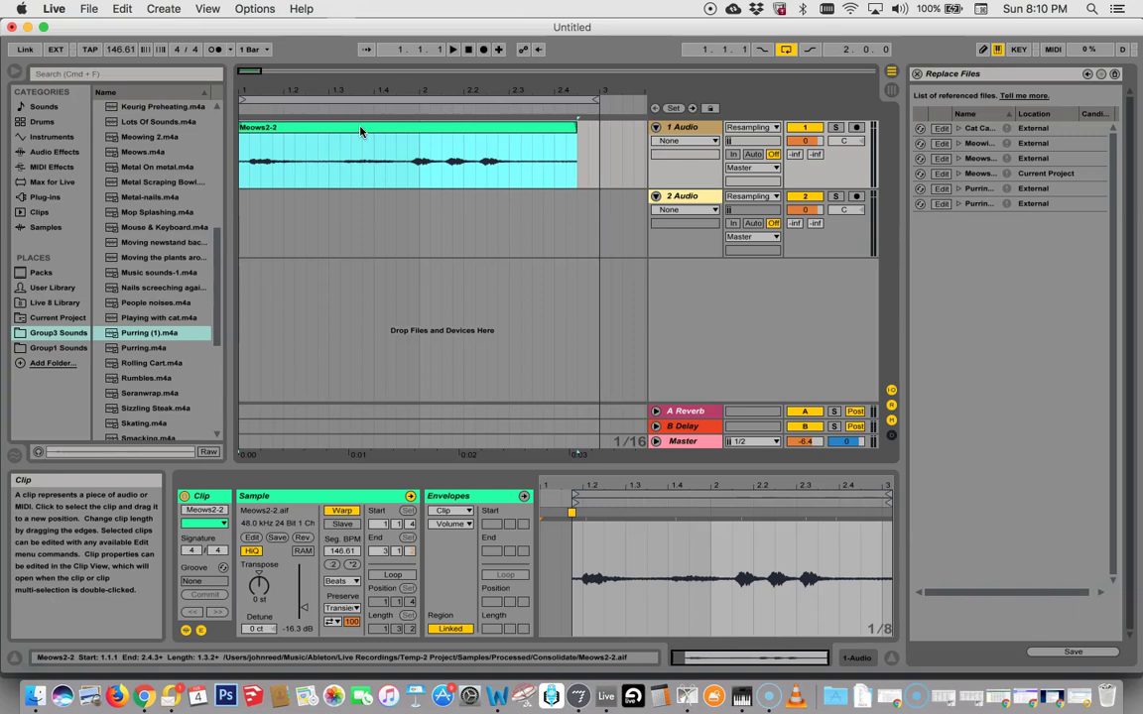
{"action": "key", "text": "Delete"}
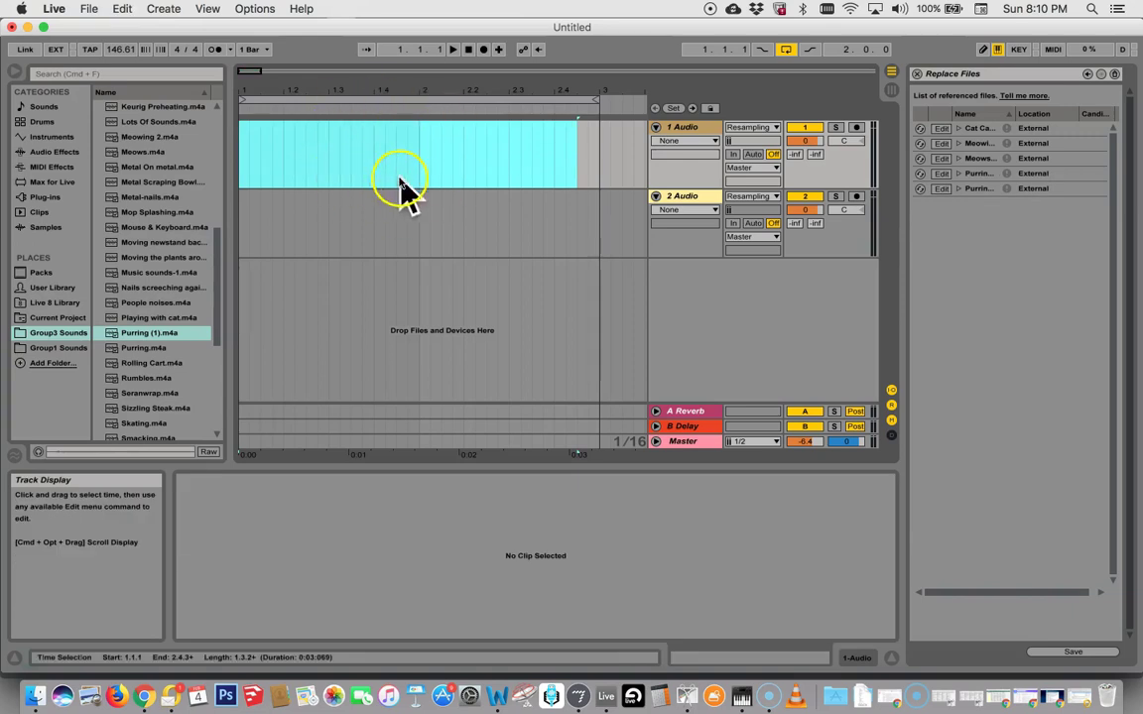
{"action": "key", "text": "Tab"}
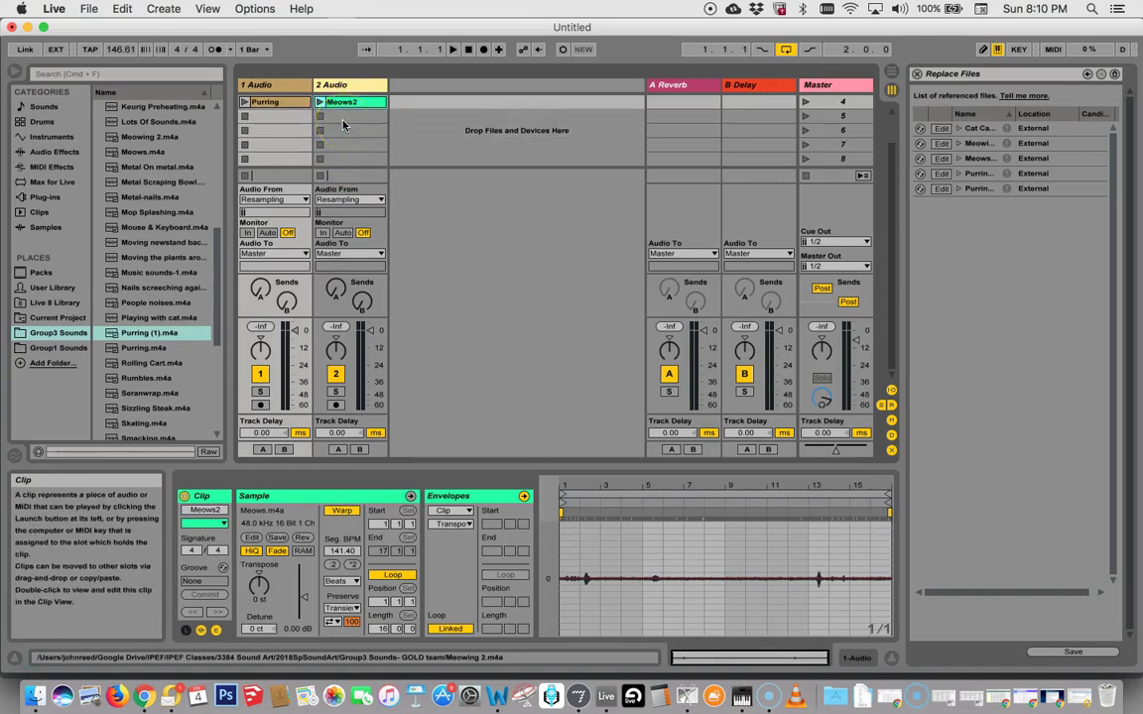
{"action": "scroll", "coordinate": [343, 124], "scroll_direction": "up", "scroll_amount": 3}
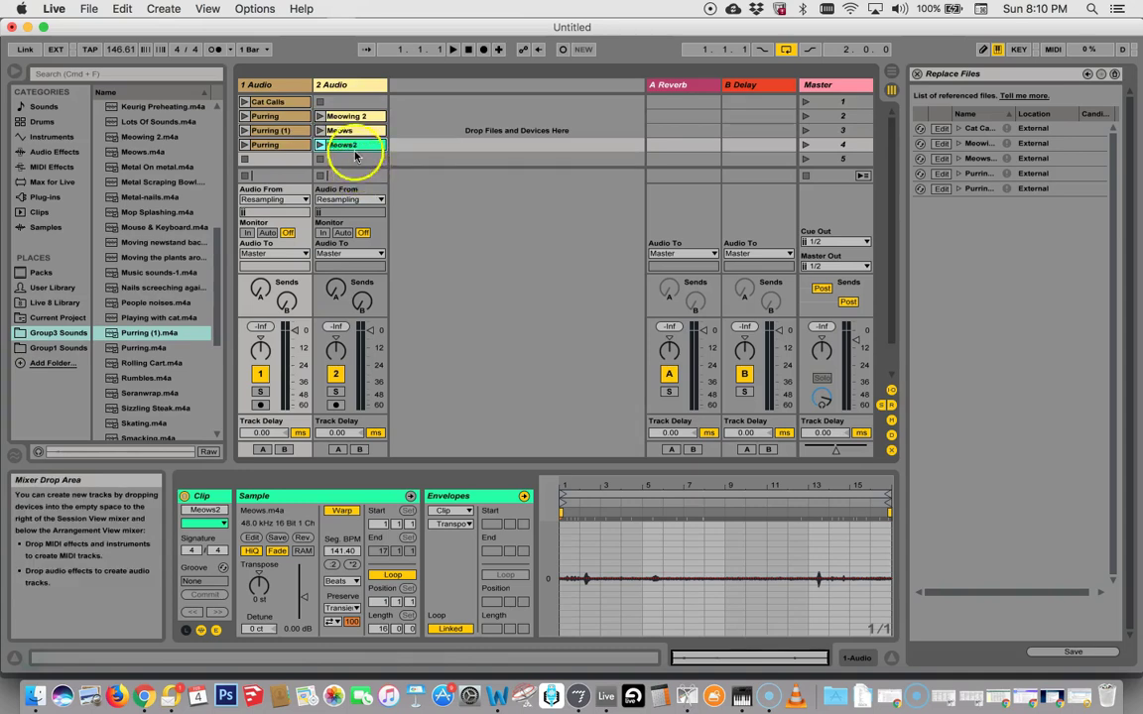
{"action": "scroll", "coordinate": [344, 109], "scroll_direction": "down", "scroll_amount": 2}
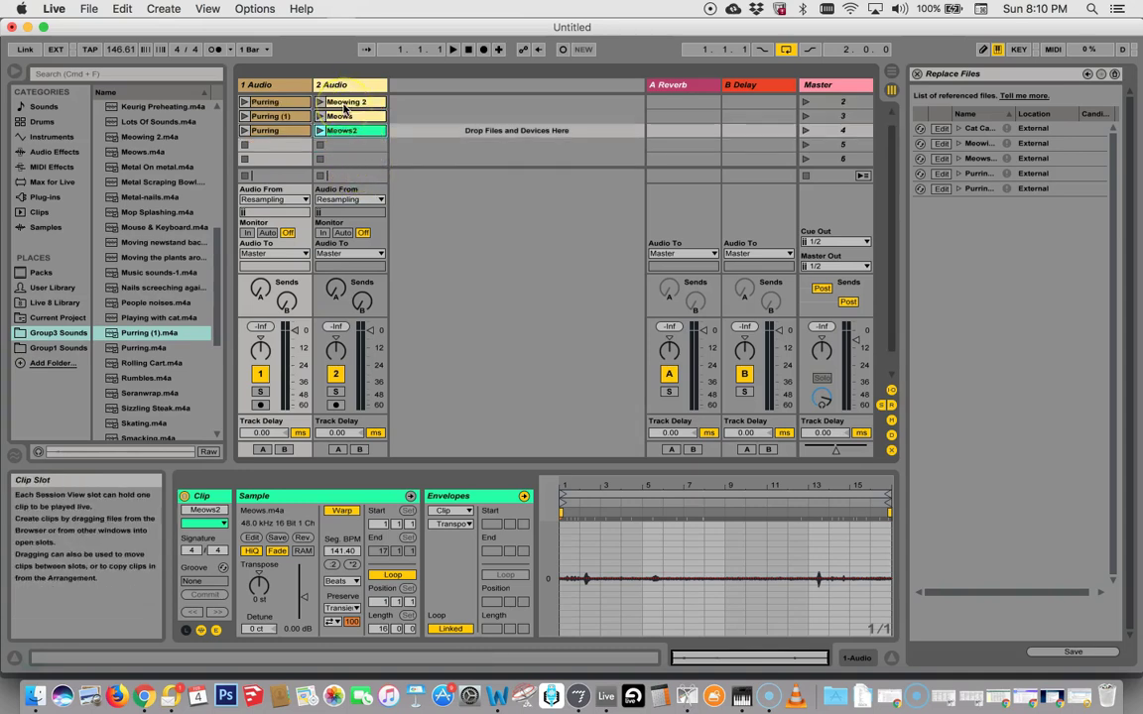
{"action": "left_click", "coordinate": [338, 130]}
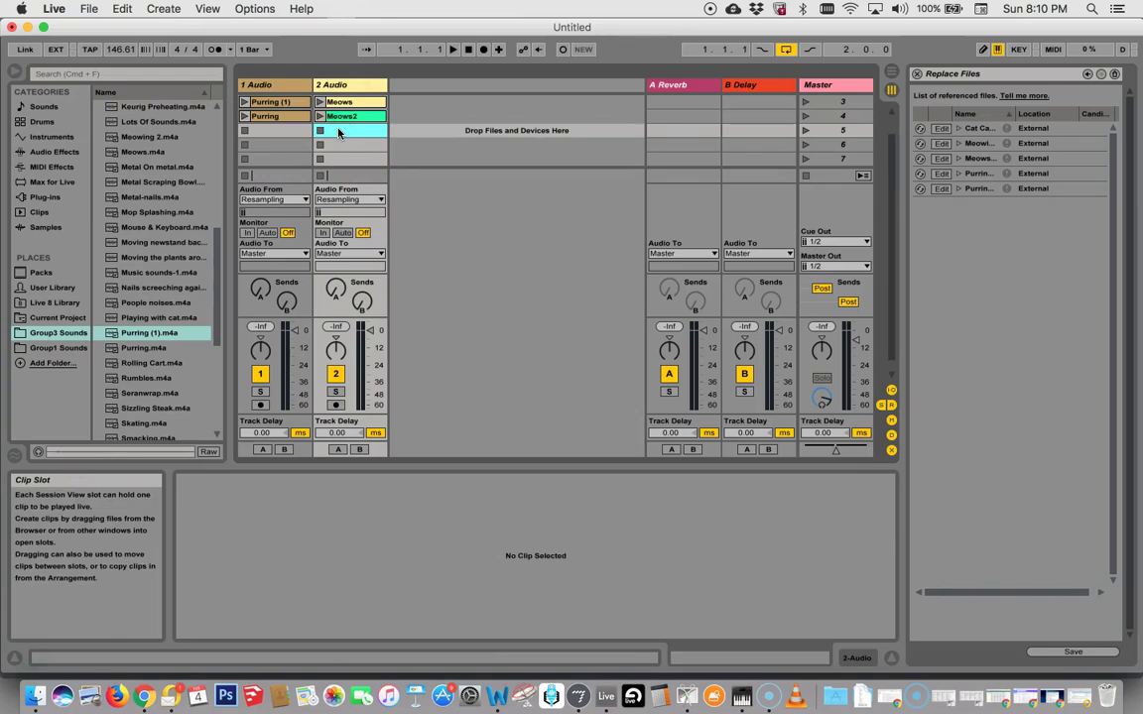
{"action": "key", "text": "super+v"}
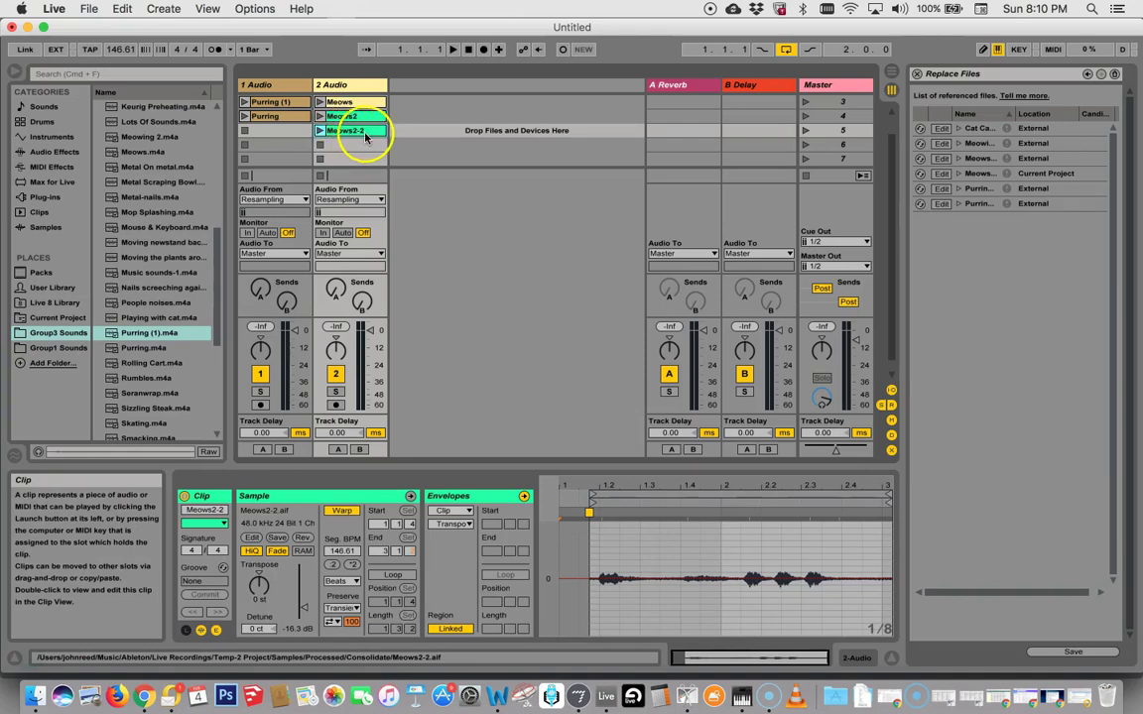
Launch the Meows2-2 clip in scene 5 to hear it once, and hide the Info View.
{"action": "scroll", "coordinate": [353, 134], "scroll_direction": "up", "scroll_amount": 2}
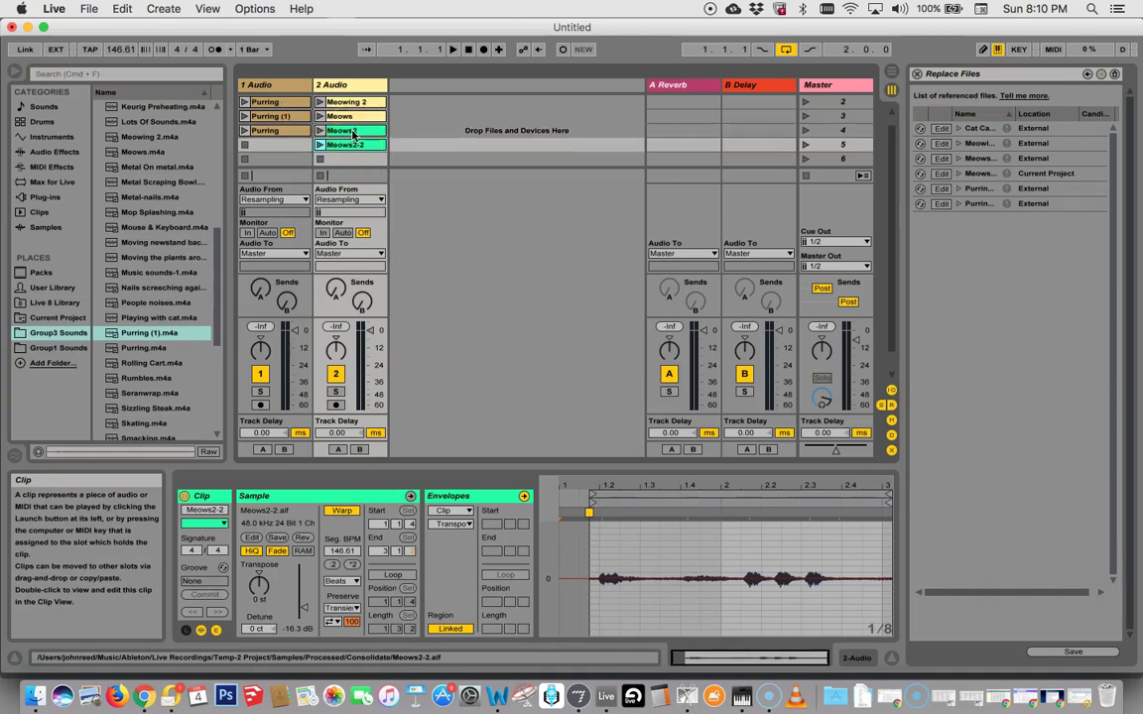
{"action": "scroll", "coordinate": [353, 134], "scroll_direction": "down", "scroll_amount": 1}
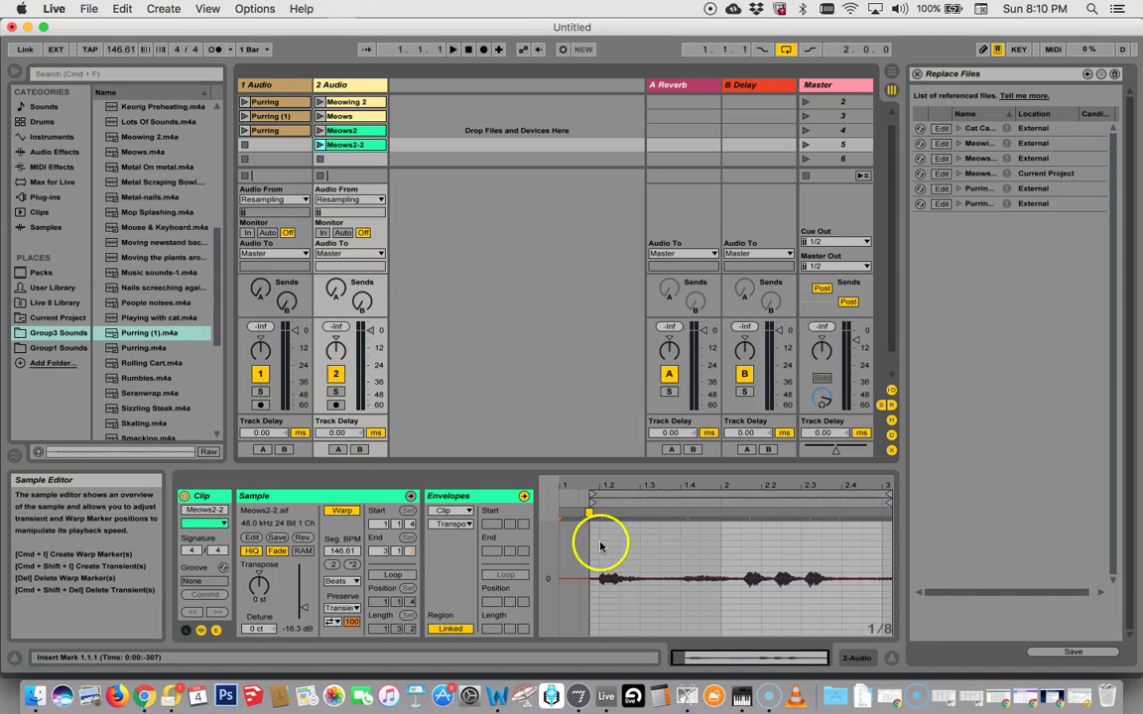
{"action": "left_click", "coordinate": [319, 145]}
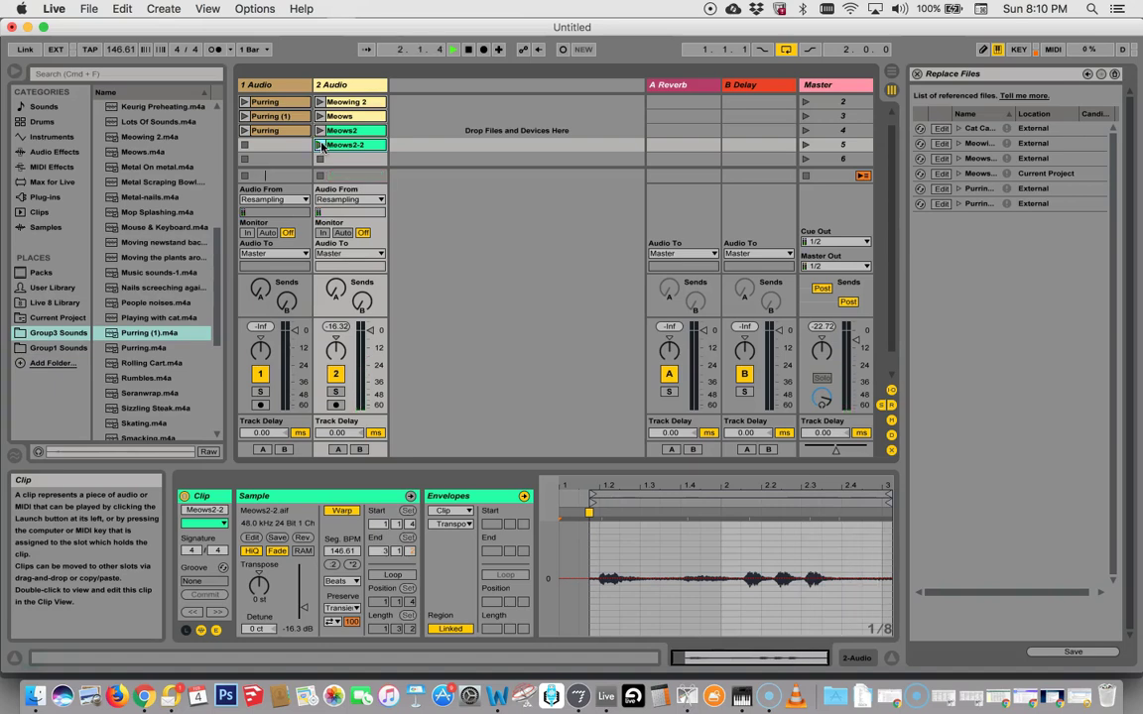
{"action": "left_click", "coordinate": [349, 145]}
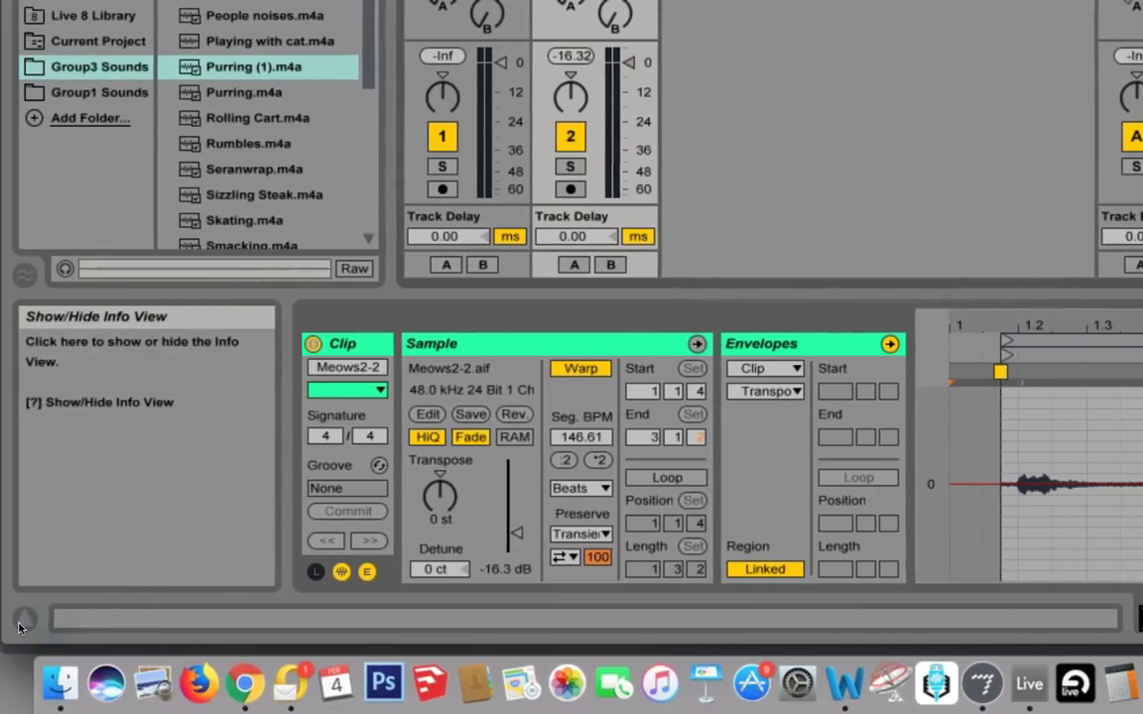
{"action": "left_click", "coordinate": [22, 621]}
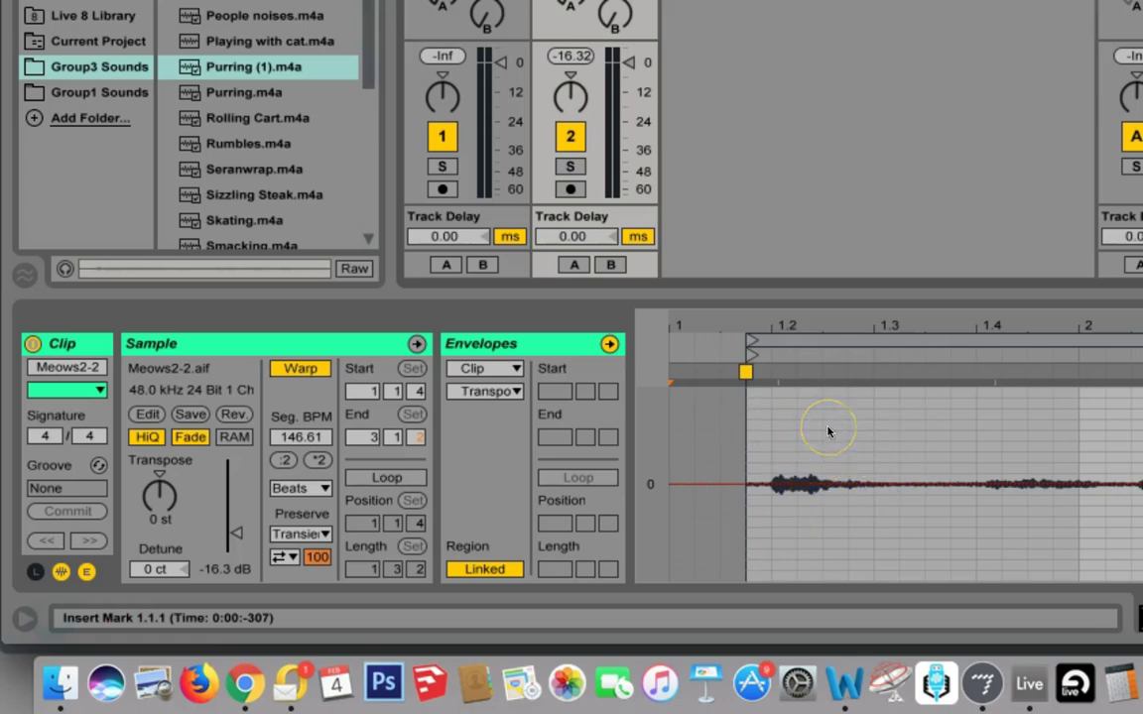
Turn on looping for the Meows2-2 clip and launch it to hear it repeat.
{"action": "left_click", "coordinate": [387, 478]}
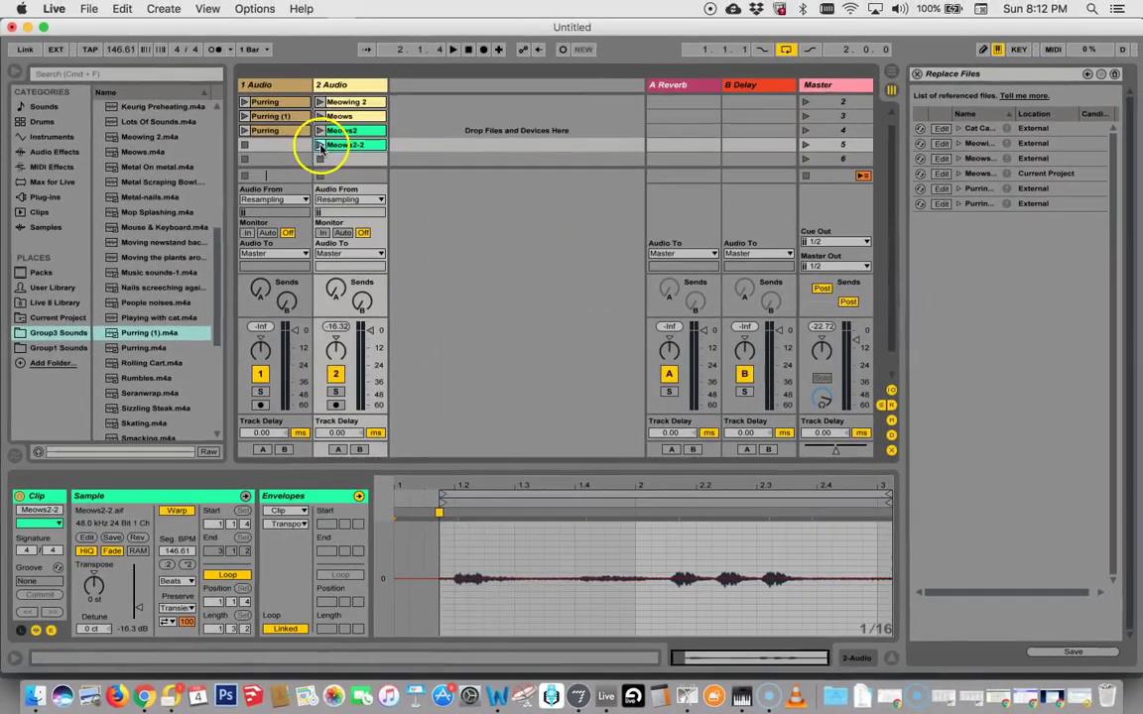
{"action": "left_click", "coordinate": [319, 145]}
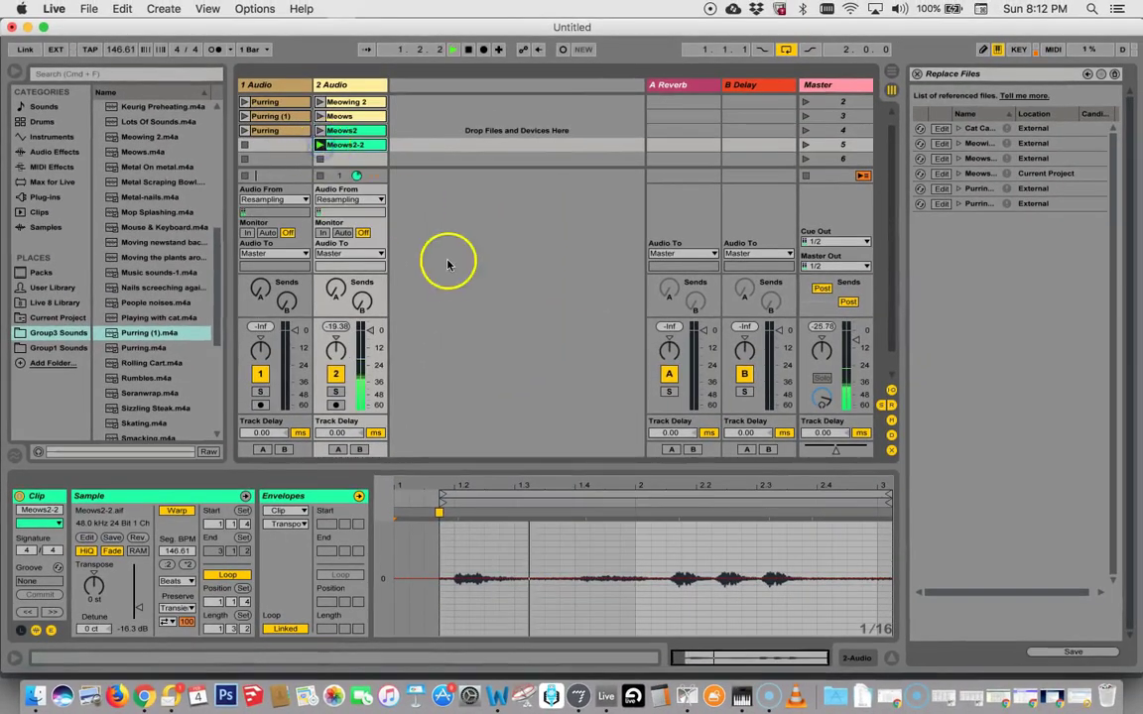
{"action": "left_click", "coordinate": [528, 572]}
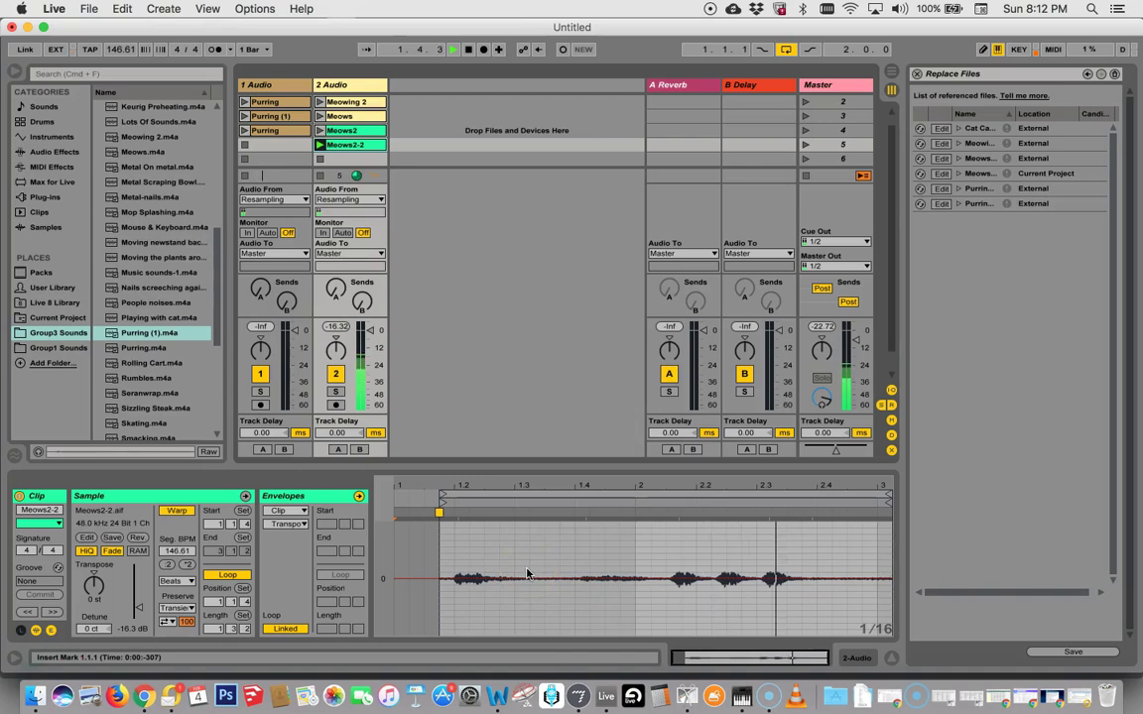
{"action": "left_click", "coordinate": [506, 572]}
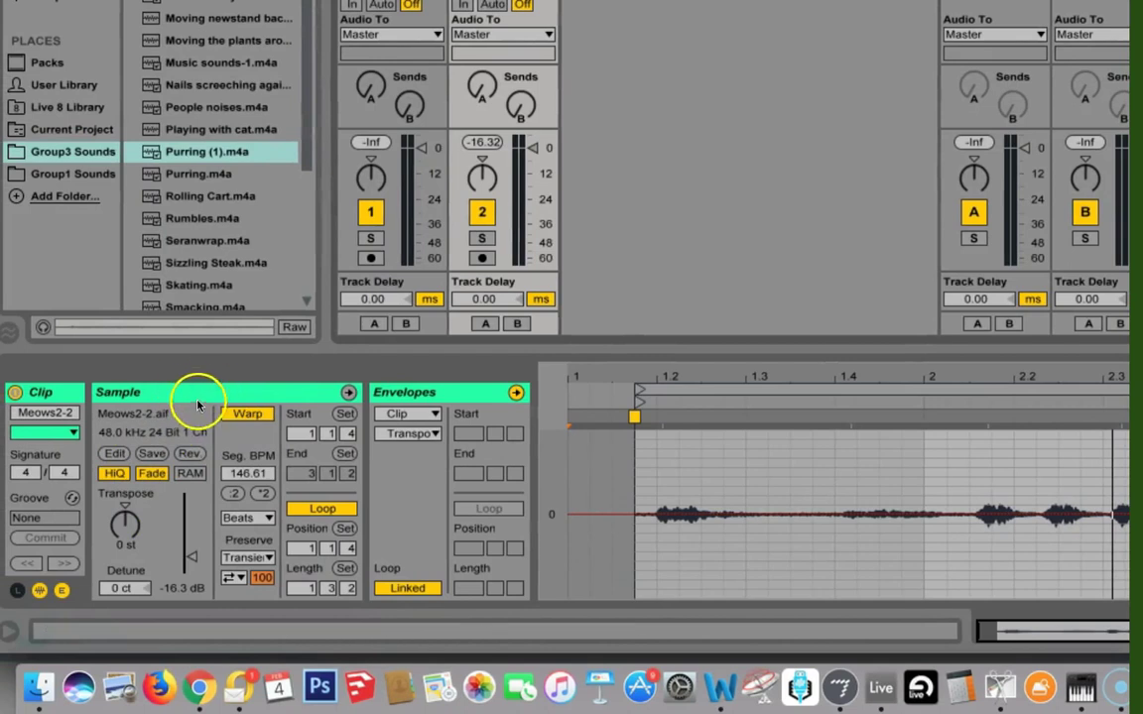
Raise the Meows2-2 clip's gain to -0.41 dB and play it back.
{"action": "left_click", "coordinate": [196, 559]}
{"action": "mouse_move", "coordinate": [196, 559]}
{"action": "left_mouse_down"}
{"action": "mouse_move", "coordinate": [166, 559]}
{"action": "mouse_move", "coordinate": [191, 545]}
{"action": "left_mouse_up"}
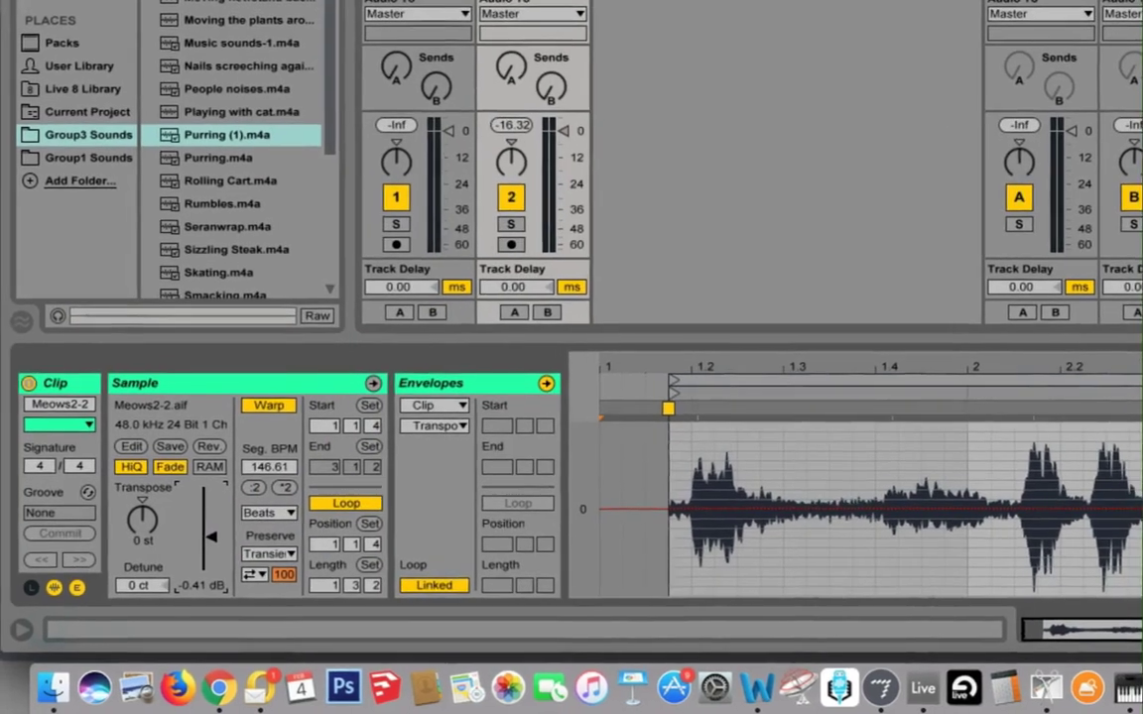
{"action": "key", "text": "space"}
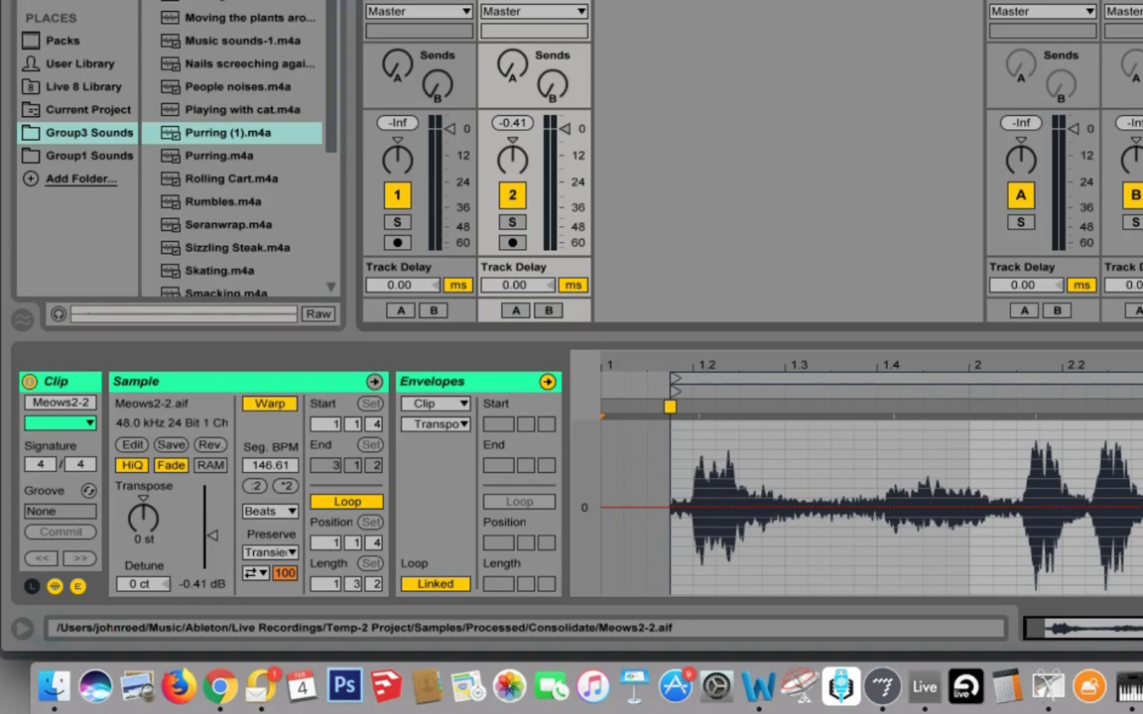
Recolour the copy of Meows2-2 on the first audio track bright green and rename it Meows2-Low.
{"action": "left_click", "coordinate": [418, 4]}
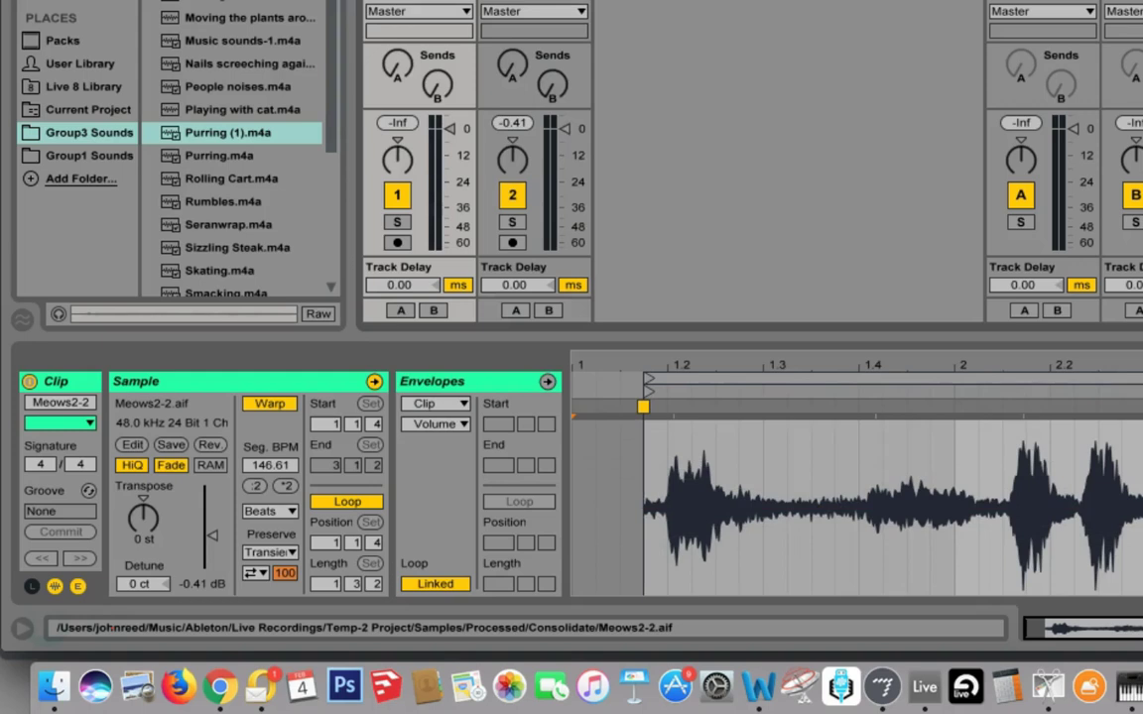
{"action": "right_click", "coordinate": [440, 2]}
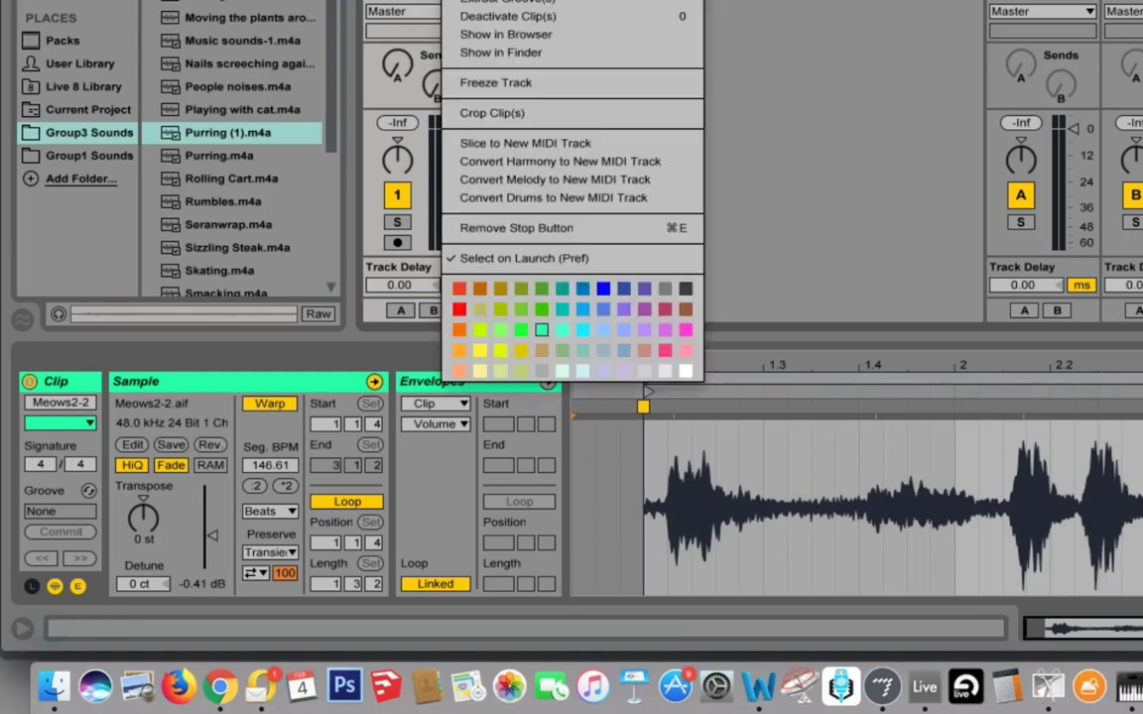
{"action": "left_click", "coordinate": [520, 330]}
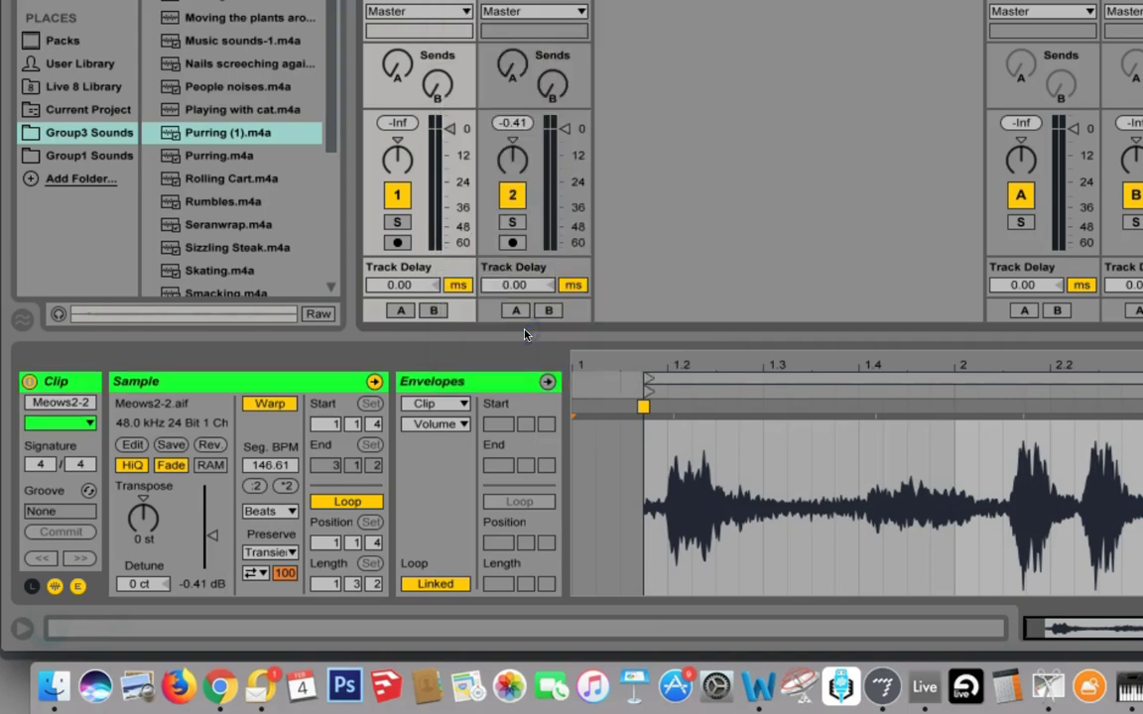
{"action": "right_click", "coordinate": [443, 2]}
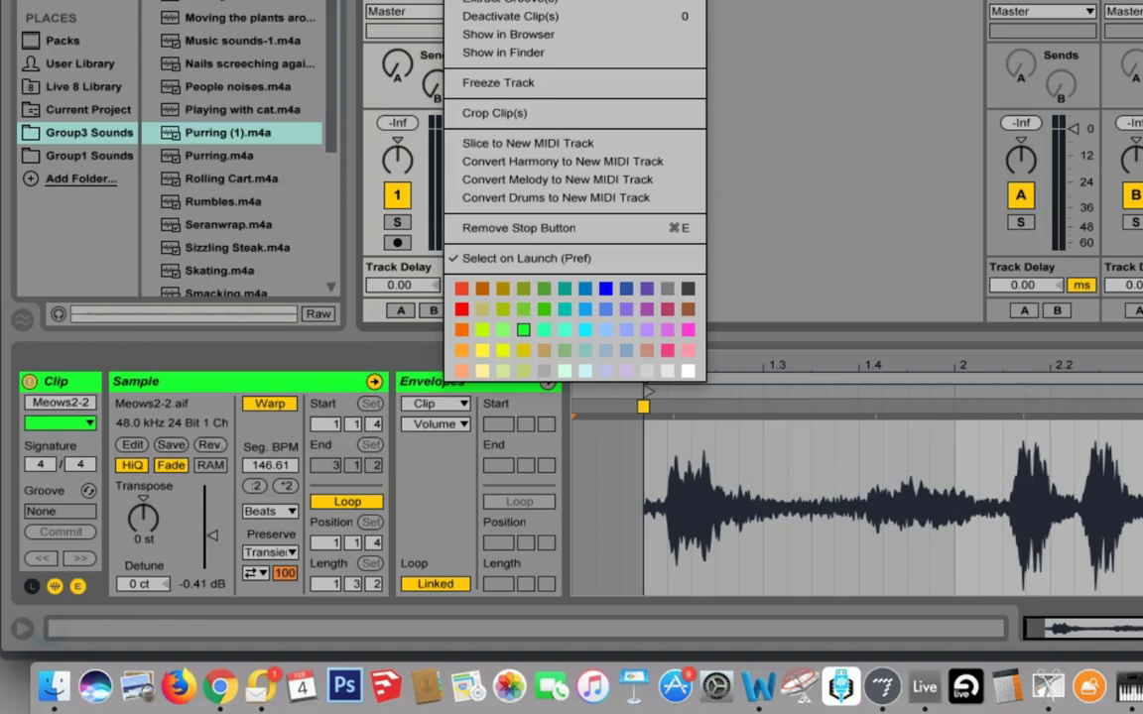
{"action": "key", "text": "Escape"}
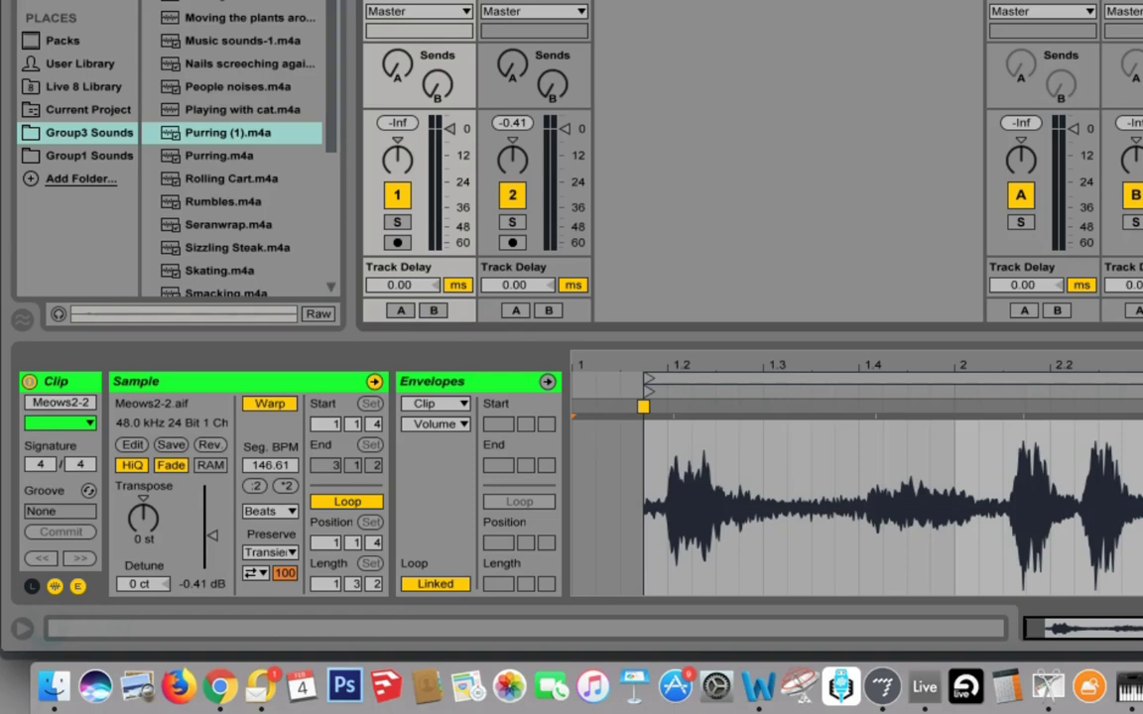
{"action": "left_click", "coordinate": [418, 1]}
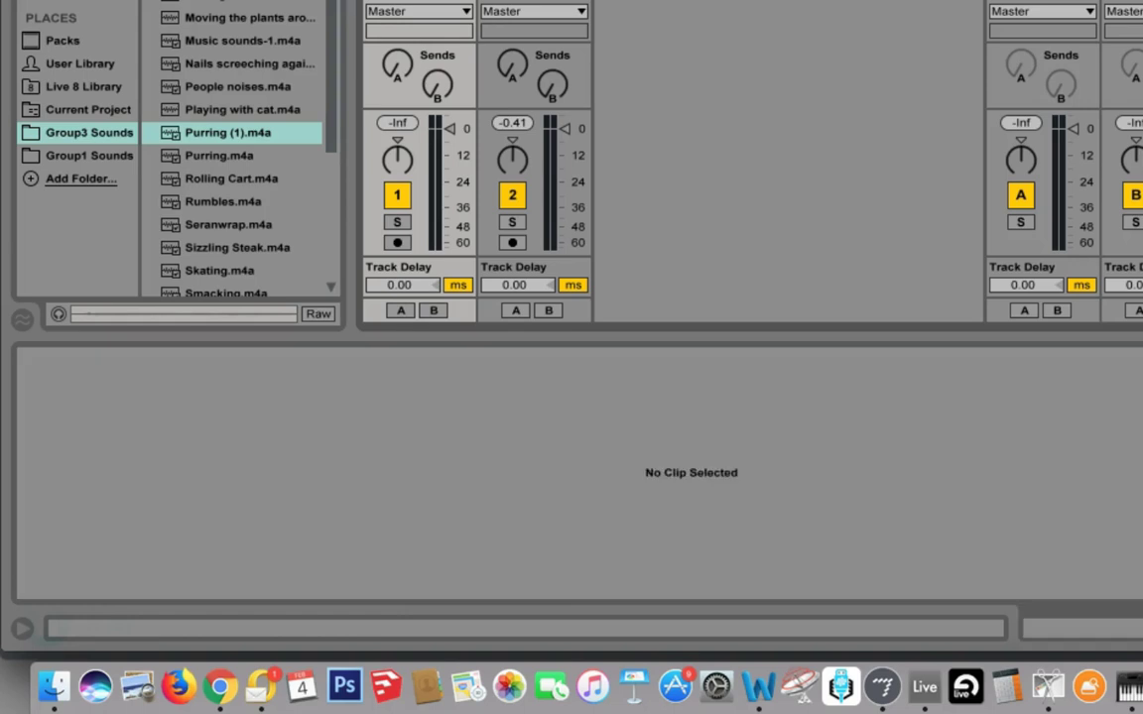
{"action": "left_click", "coordinate": [418, 1]}
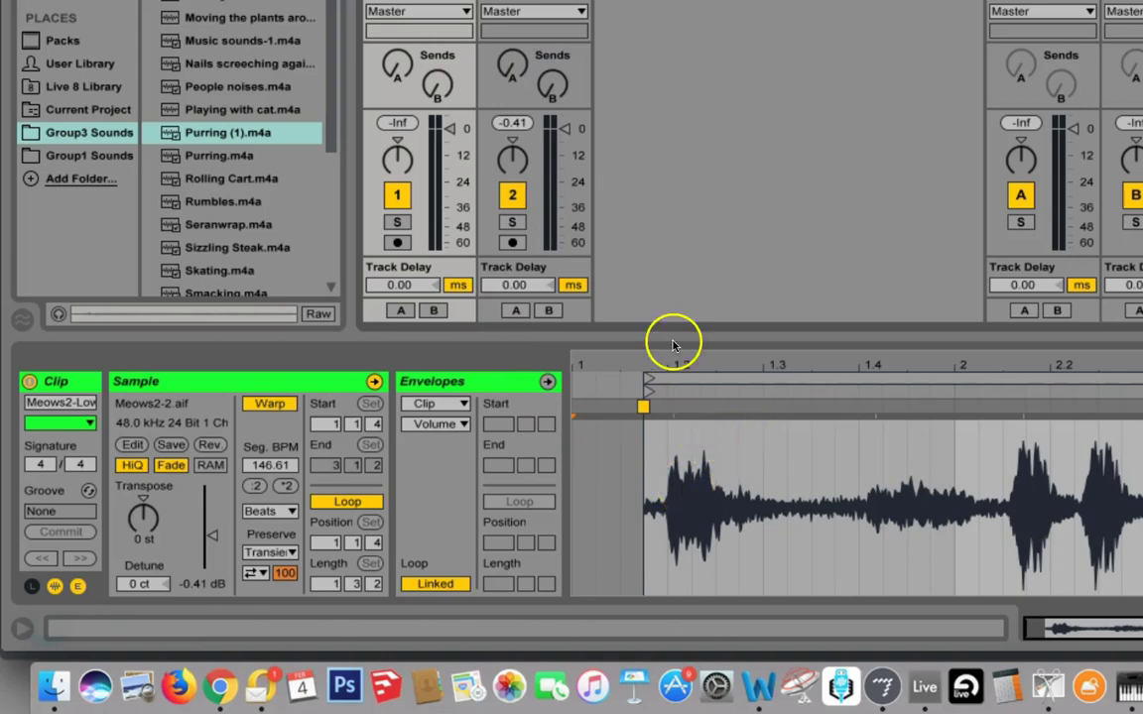
Play the Meows2-Low clip and try transposing it down to -12 st, then return it to 0 st.
{"action": "key", "text": "space"}
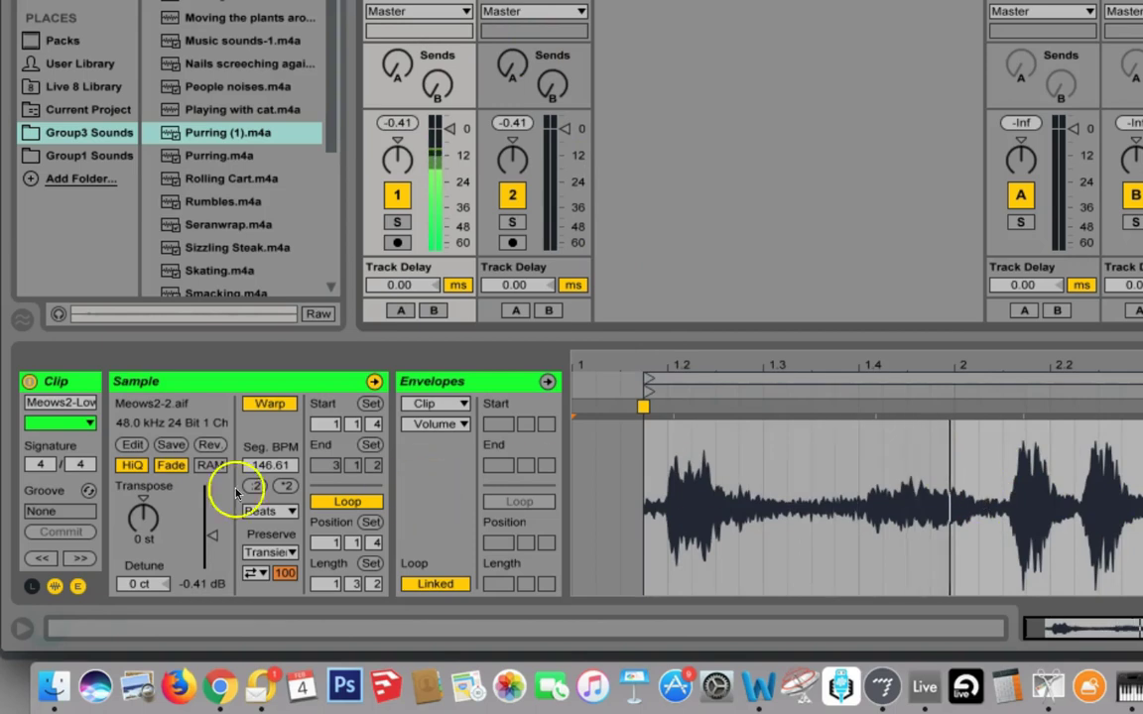
{"action": "left_click", "coordinate": [141, 522]}
{"action": "left_click_drag", "start_coordinate": [141, 519], "coordinate": [141, 522]}
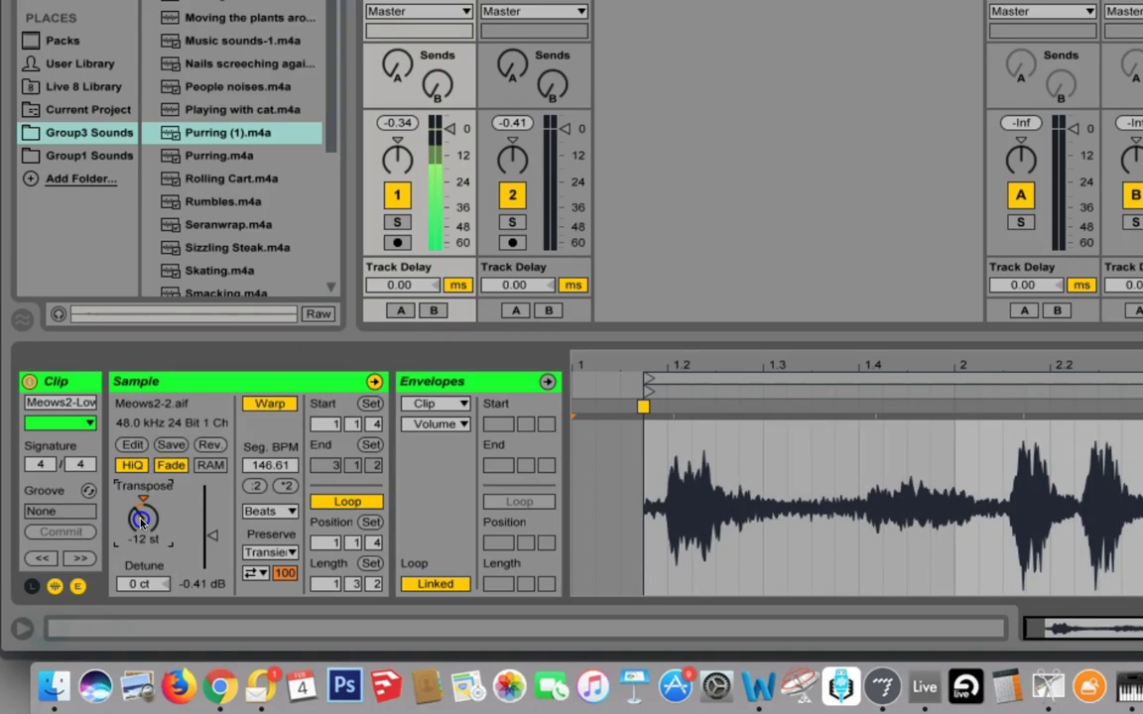
{"action": "left_click_drag", "start_coordinate": [141, 522], "coordinate": [141, 523]}
{"action": "left_click_drag", "start_coordinate": [141, 521], "coordinate": [141, 521]}
{"action": "left_click_drag", "start_coordinate": [142, 520], "coordinate": [141, 520]}
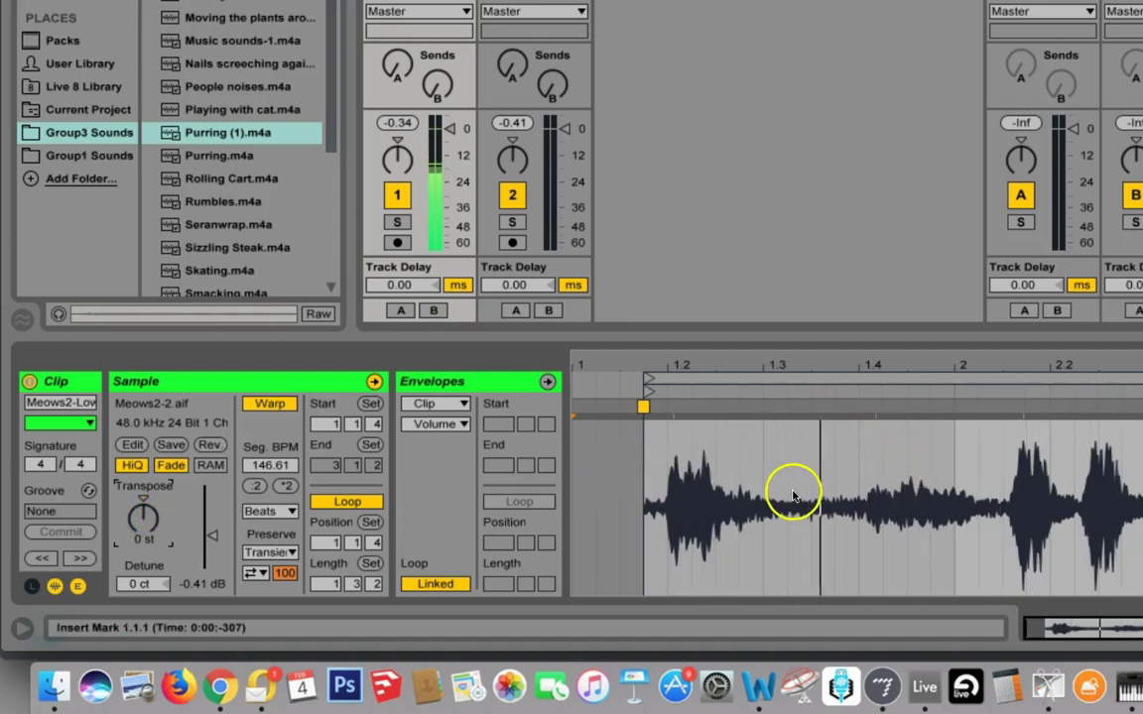
Sweep the Meows2-Low clip's transposition down during playback and leave it at -1 st.
{"action": "left_click_drag", "start_coordinate": [149, 540], "coordinate": [142, 518]}
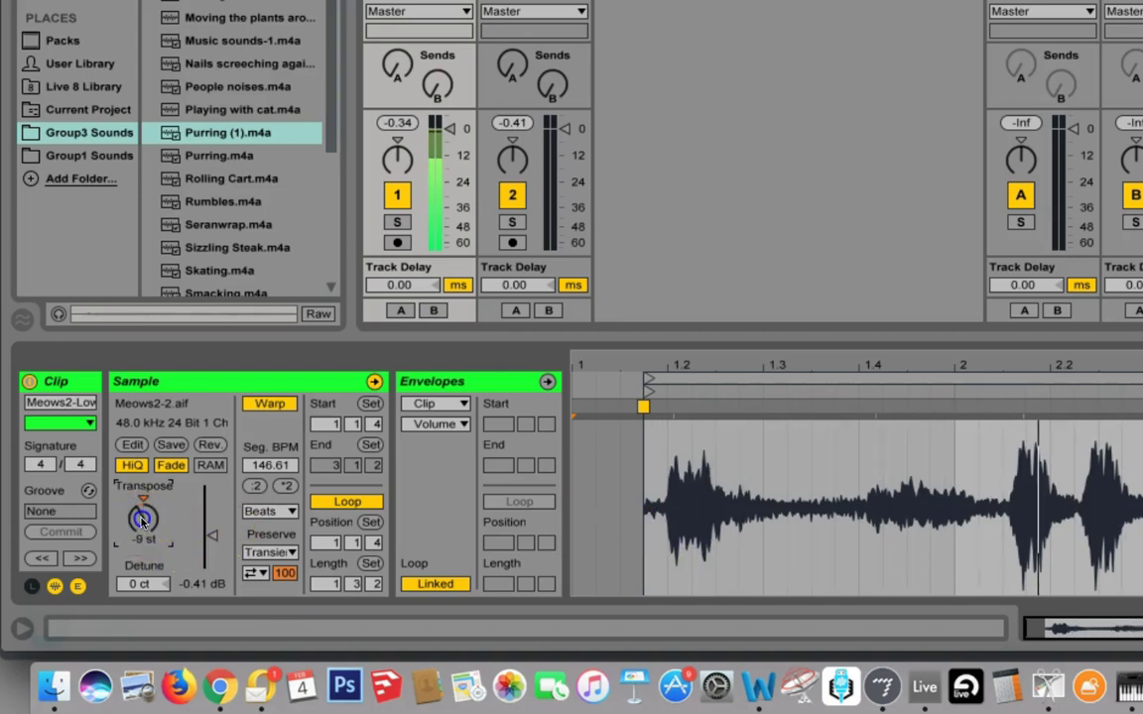
{"action": "left_click_drag", "start_coordinate": [141, 521], "coordinate": [141, 519]}
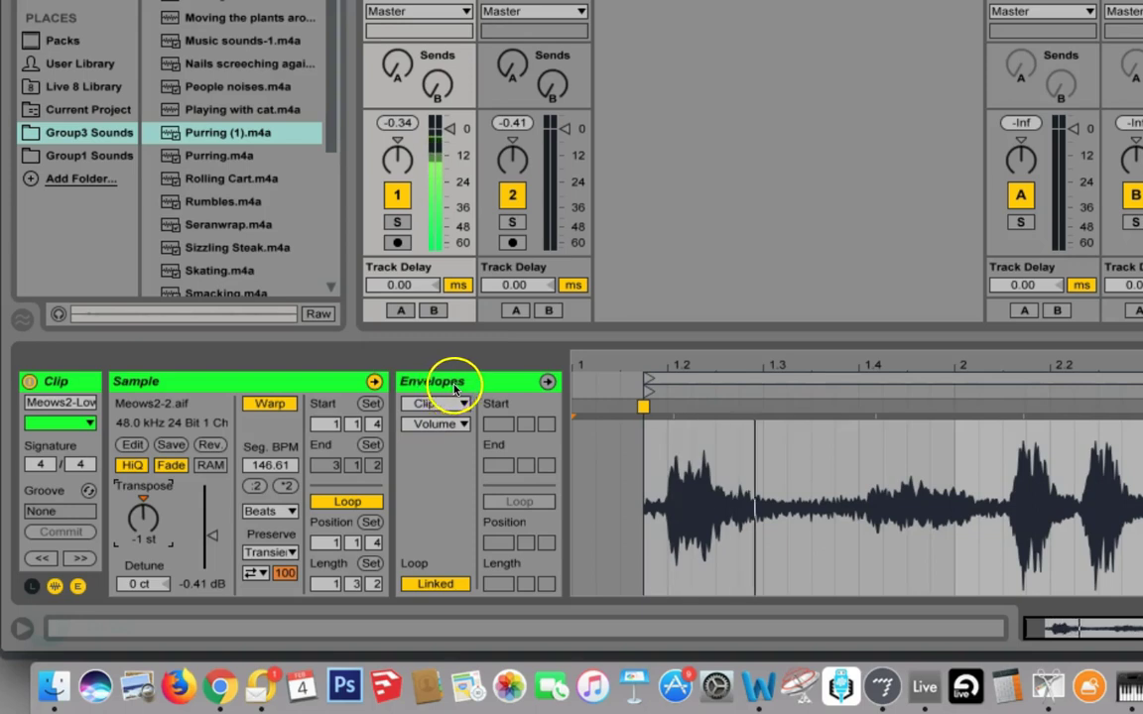
{"action": "left_click", "coordinate": [660, 474]}
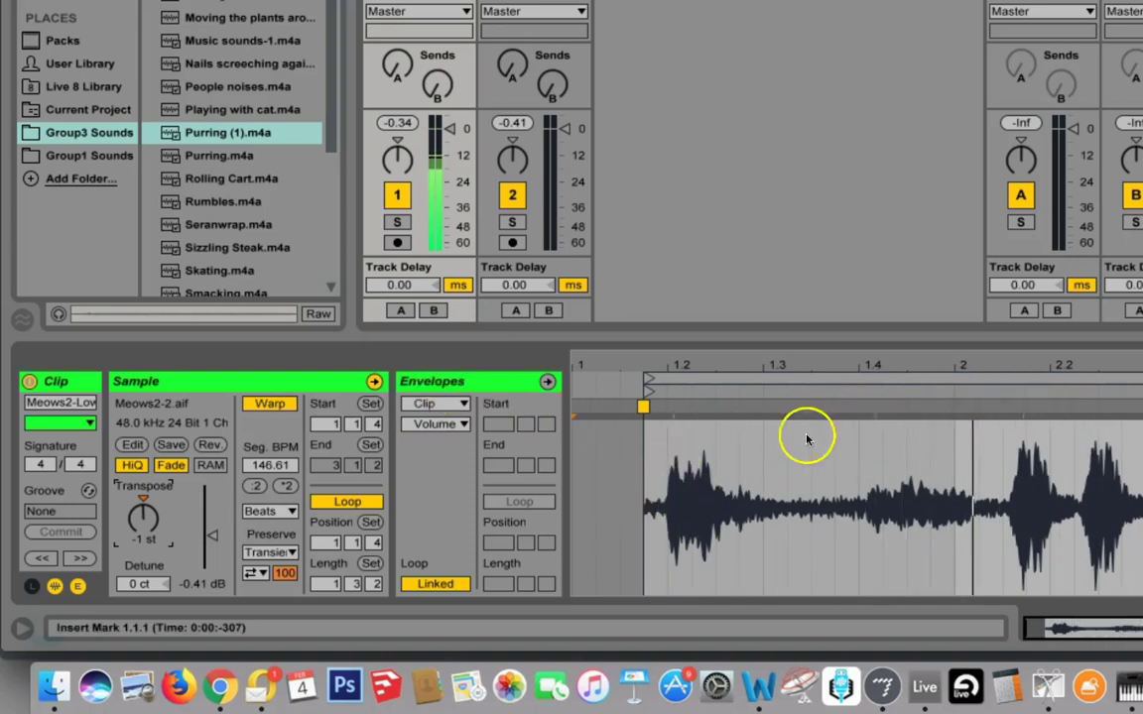
Show the Meows2-Low clip's Transposition Modulation envelope and lower it to -8 st.
{"action": "left_click", "coordinate": [461, 425]}
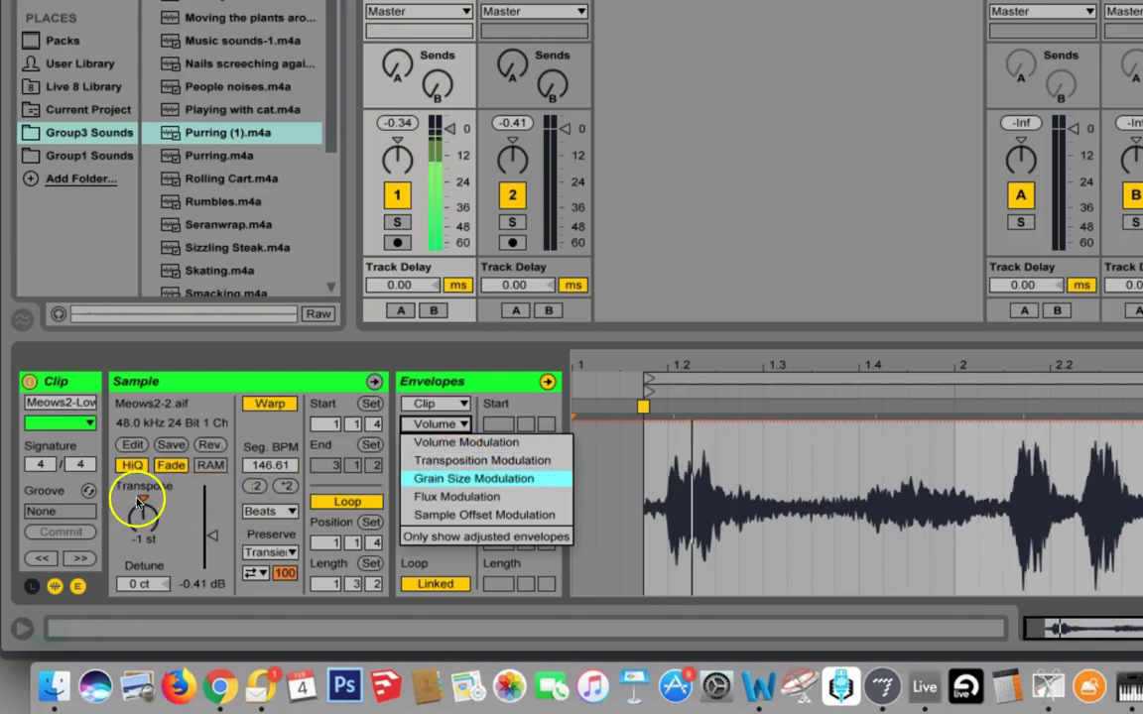
{"action": "left_click", "coordinate": [476, 462]}
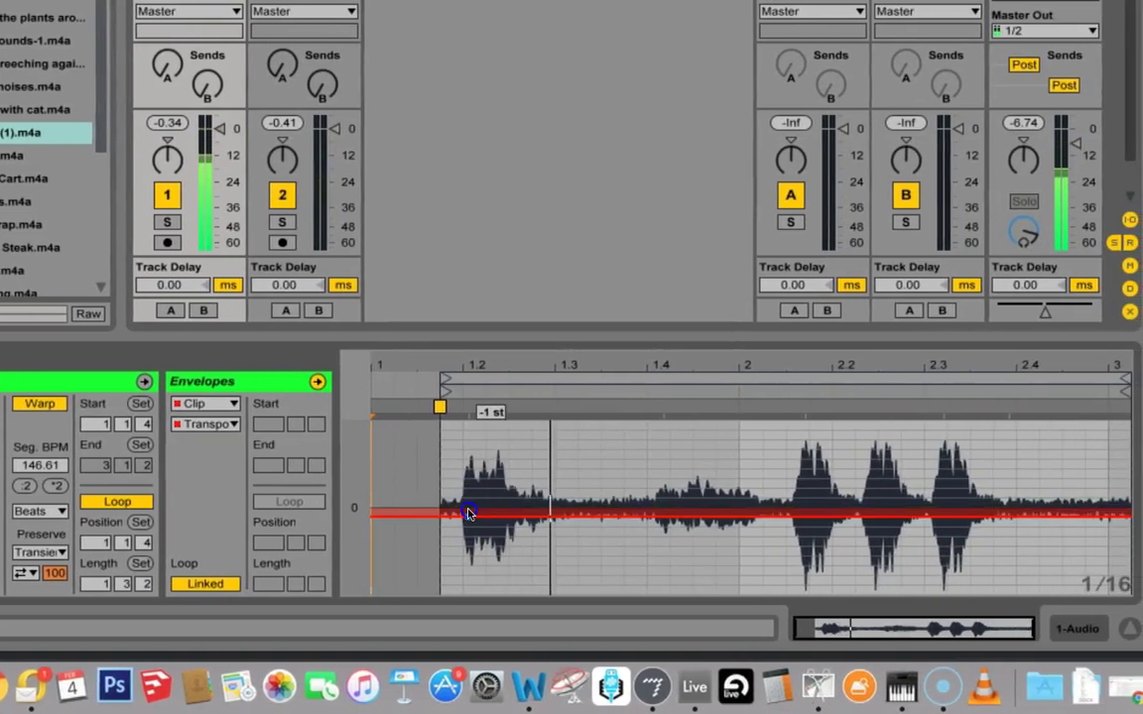
{"action": "left_click_drag", "start_coordinate": [470, 513], "coordinate": [471, 585]}
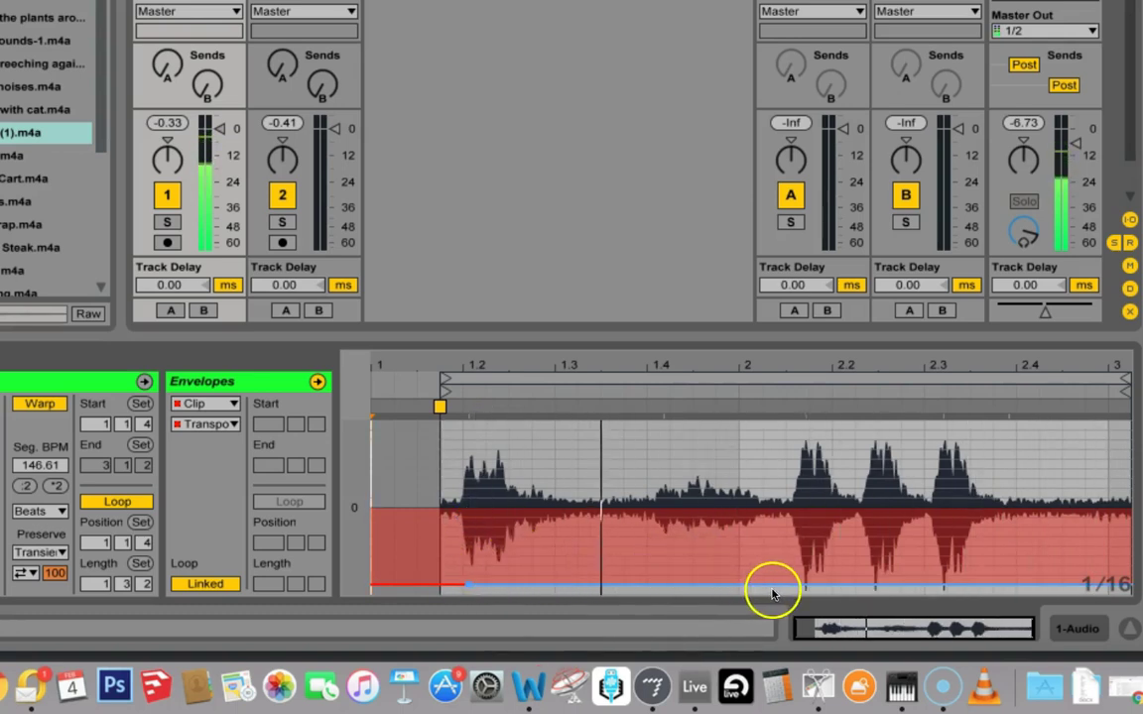
Add a breakpoint at -8 st just before beat 2 on the Meows2-Low transposition envelope.
{"action": "left_click", "coordinate": [750, 569]}
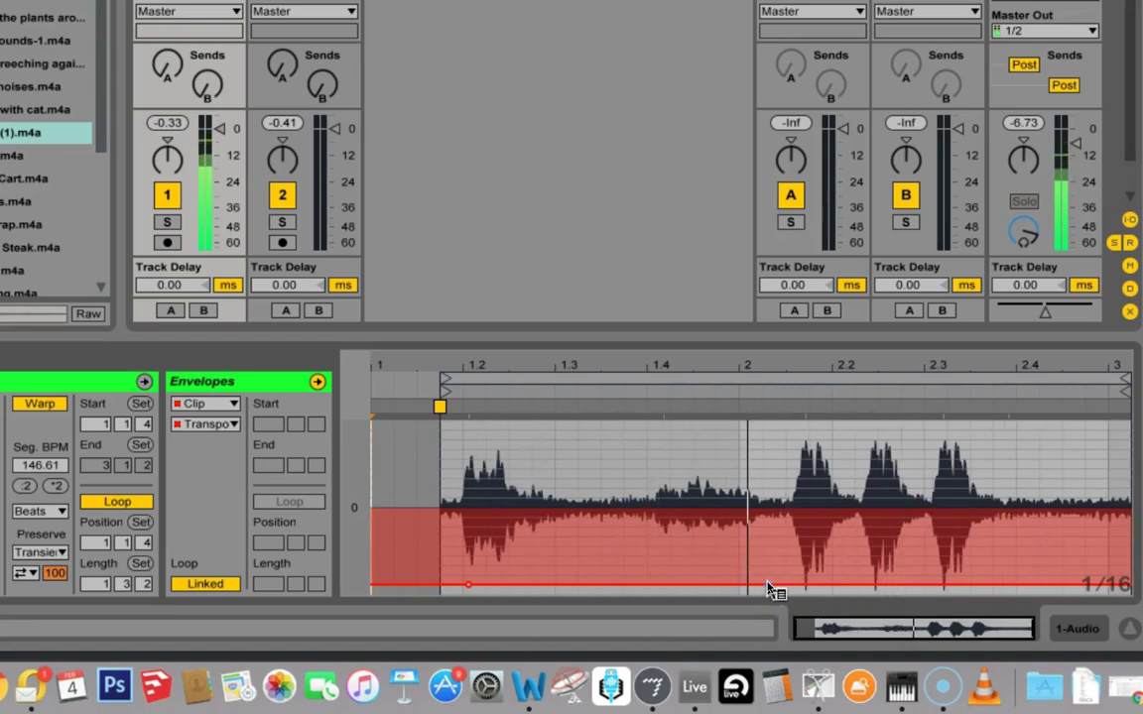
{"action": "right_click", "coordinate": [767, 589]}
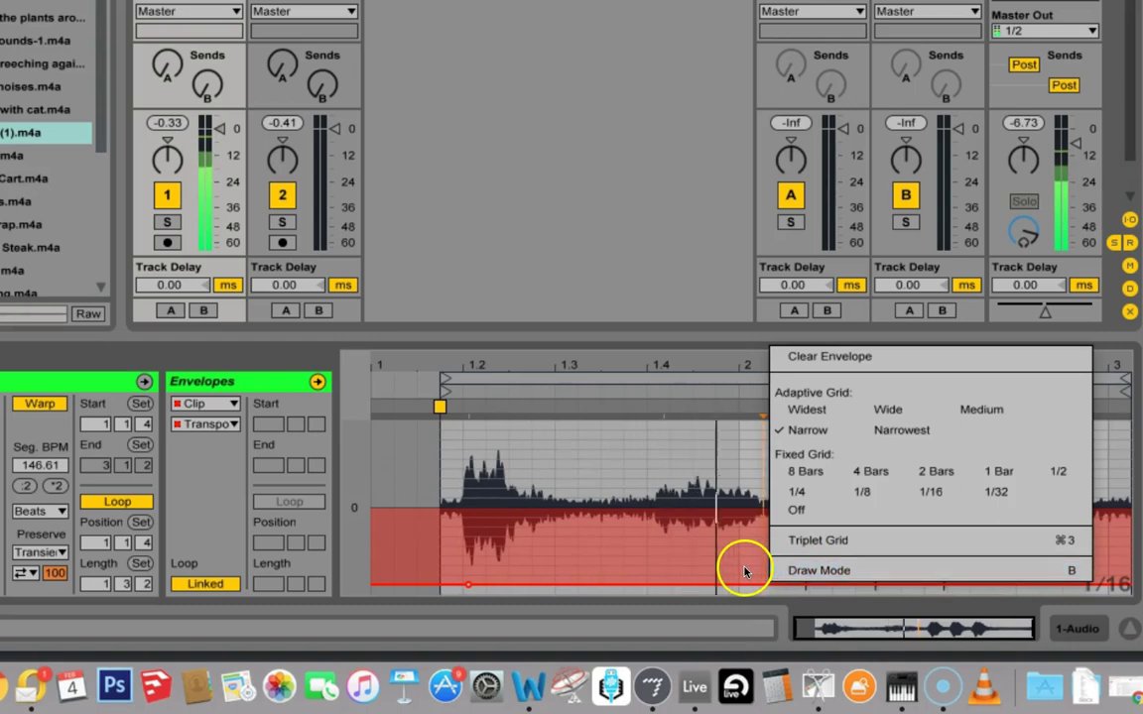
{"action": "left_click", "coordinate": [744, 573]}
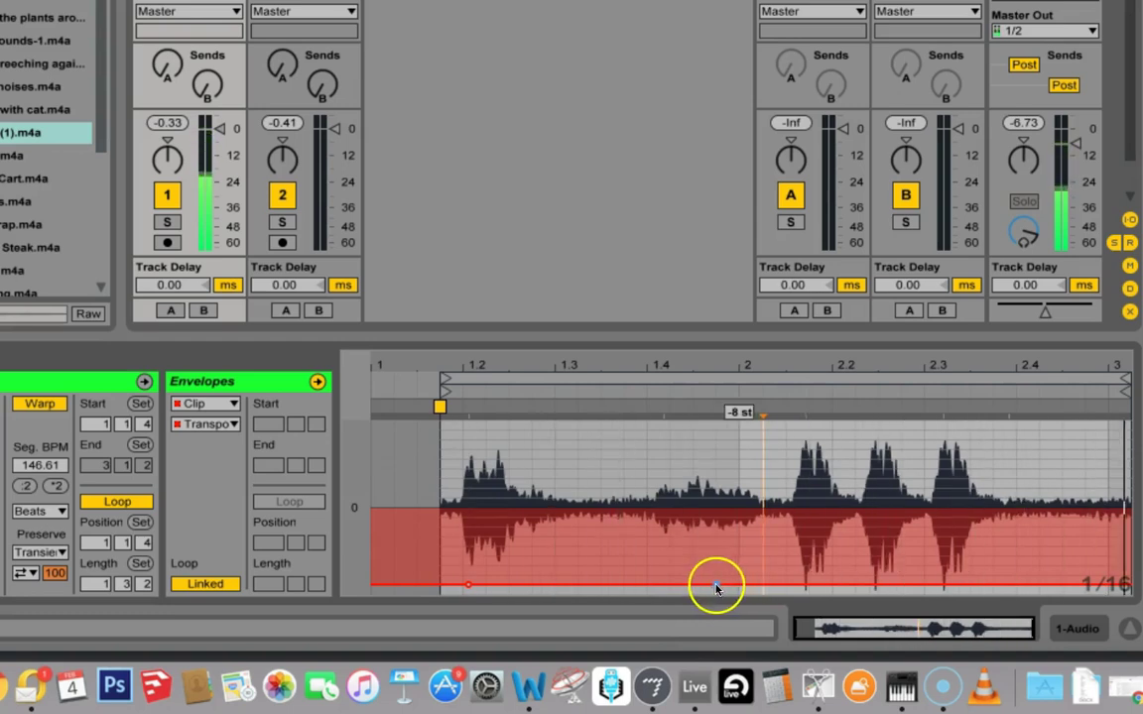
{"action": "left_click_drag", "start_coordinate": [712, 588], "coordinate": [715, 585]}
{"action": "left_click_drag", "start_coordinate": [461, 595], "coordinate": [719, 584]}
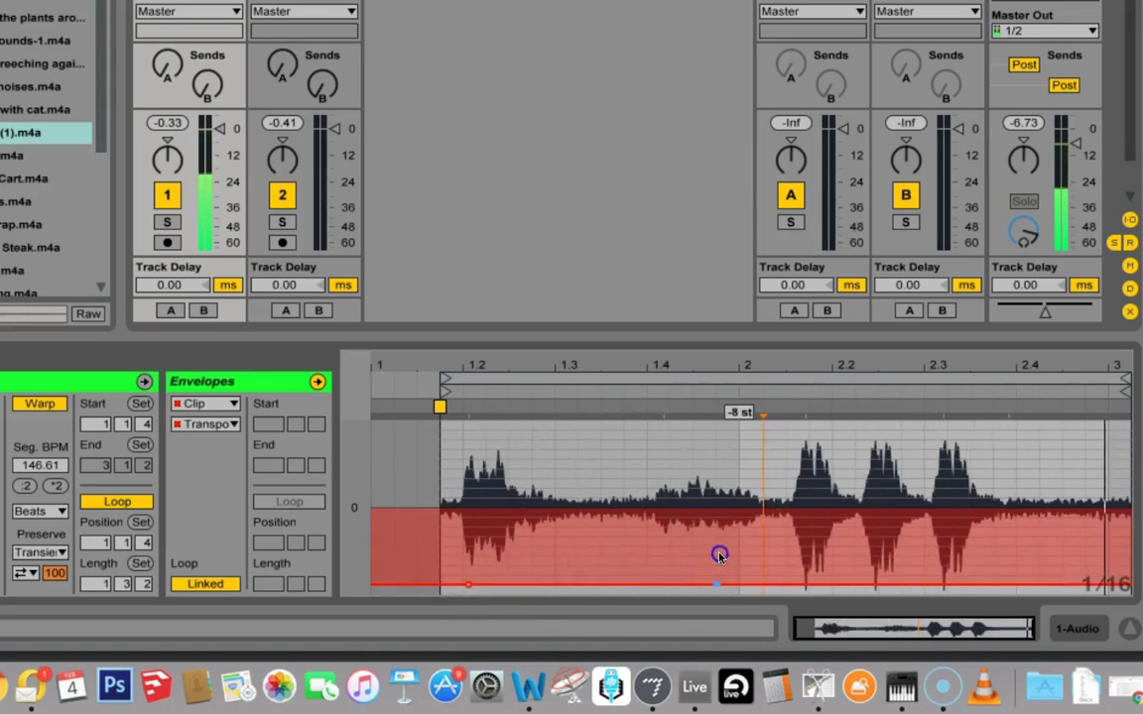
{"action": "left_click", "coordinate": [734, 583]}
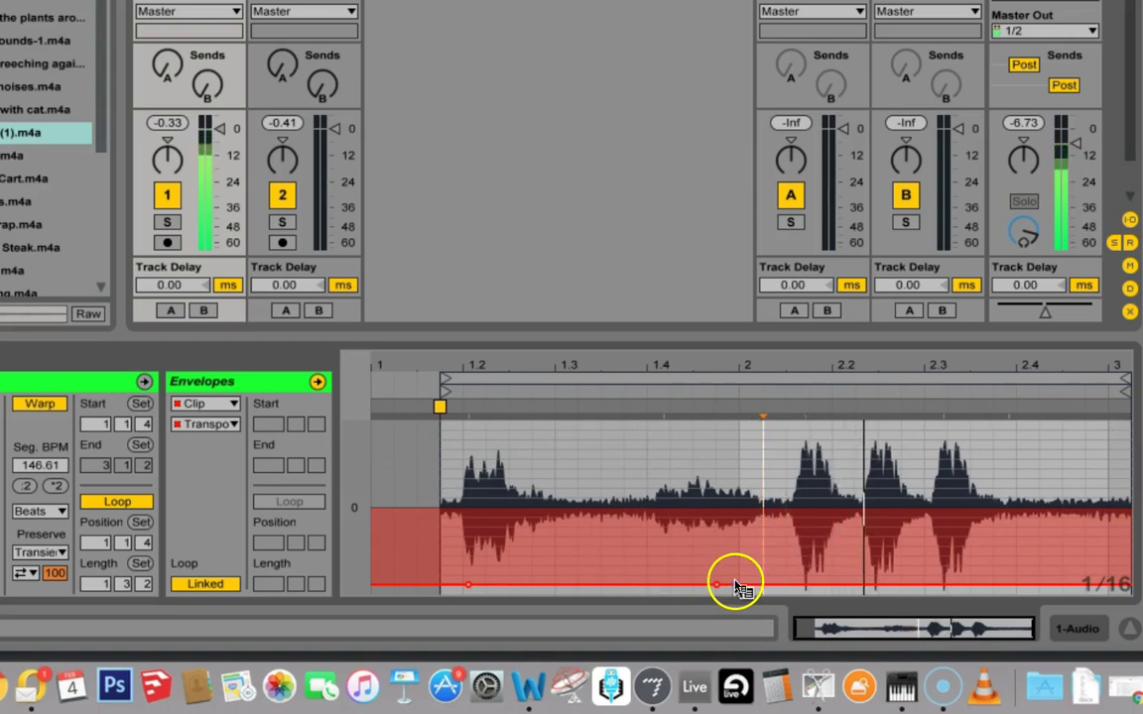
Enable Draw Mode and draw a rising stepped transposition envelope from -8 st across the last three meows.
{"action": "right_click", "coordinate": [734, 585]}
{"action": "left_click", "coordinate": [758, 570]}
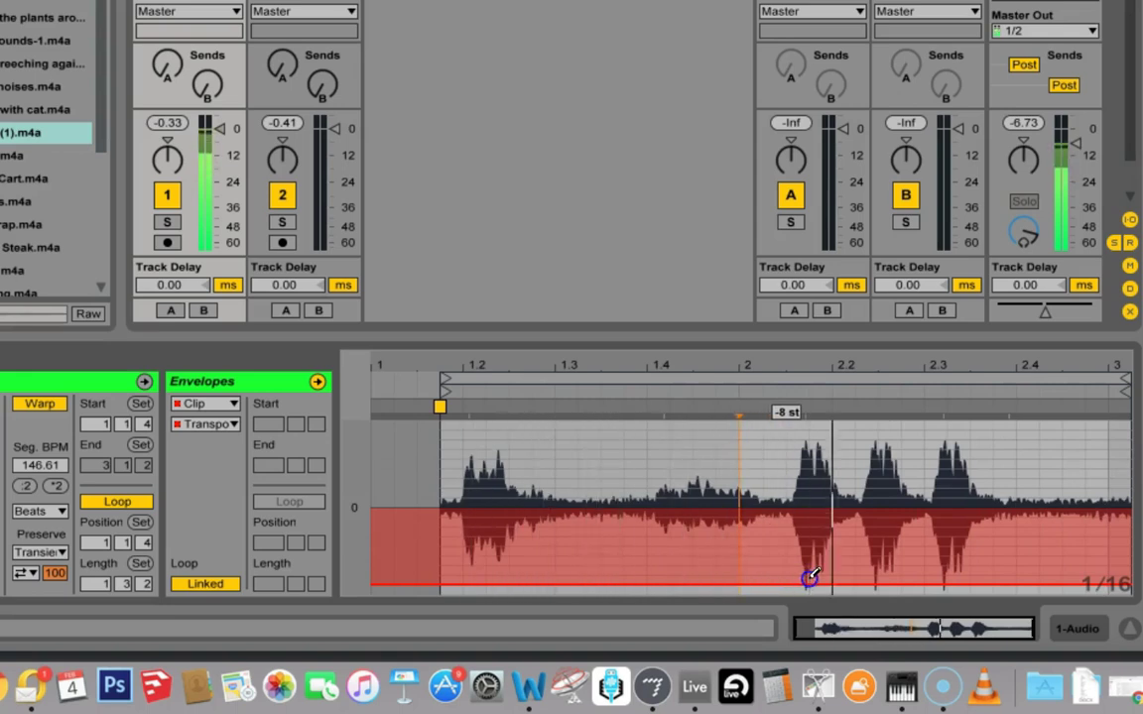
{"action": "left_click", "coordinate": [776, 575]}
{"action": "mouse_move", "coordinate": [825, 577]}
{"action": "left_mouse_down"}
{"action": "mouse_move", "coordinate": [803, 576]}
{"action": "mouse_move", "coordinate": [1003, 548]}
{"action": "mouse_move", "coordinate": [854, 567]}
{"action": "mouse_move", "coordinate": [932, 541]}
{"action": "mouse_move", "coordinate": [1130, 532]}
{"action": "left_mouse_up"}
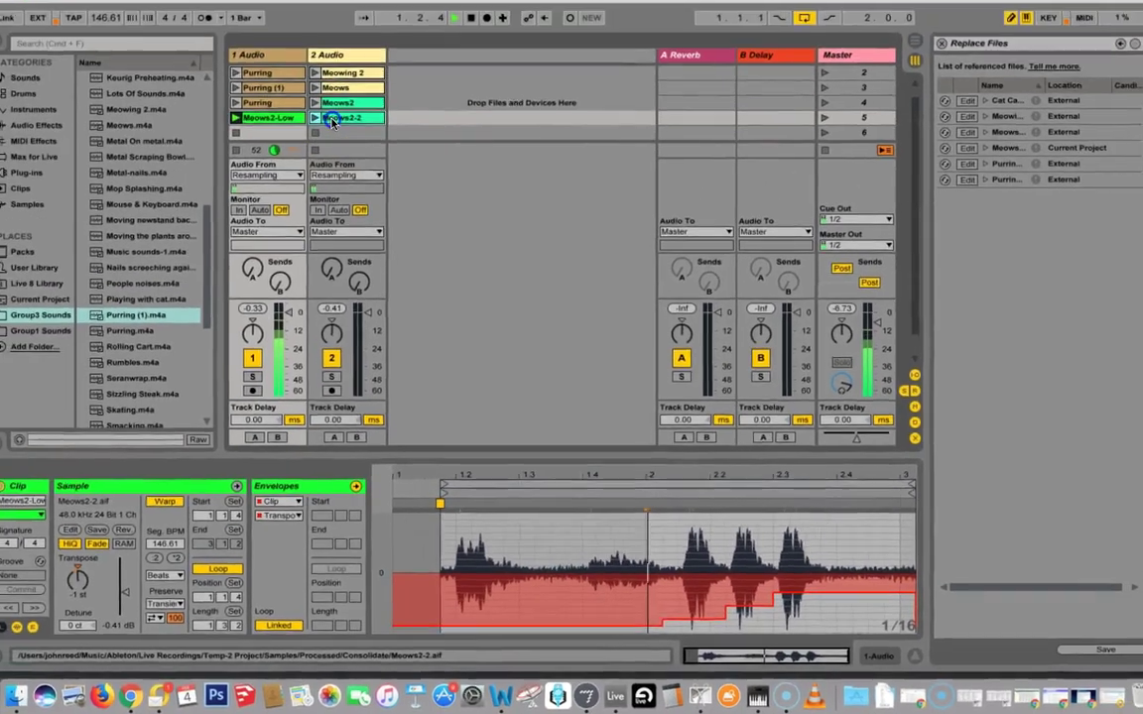
Open the Meows2-2 clip and switch its envelope display to the Mixer envelopes.
{"action": "left_click", "coordinate": [314, 15]}
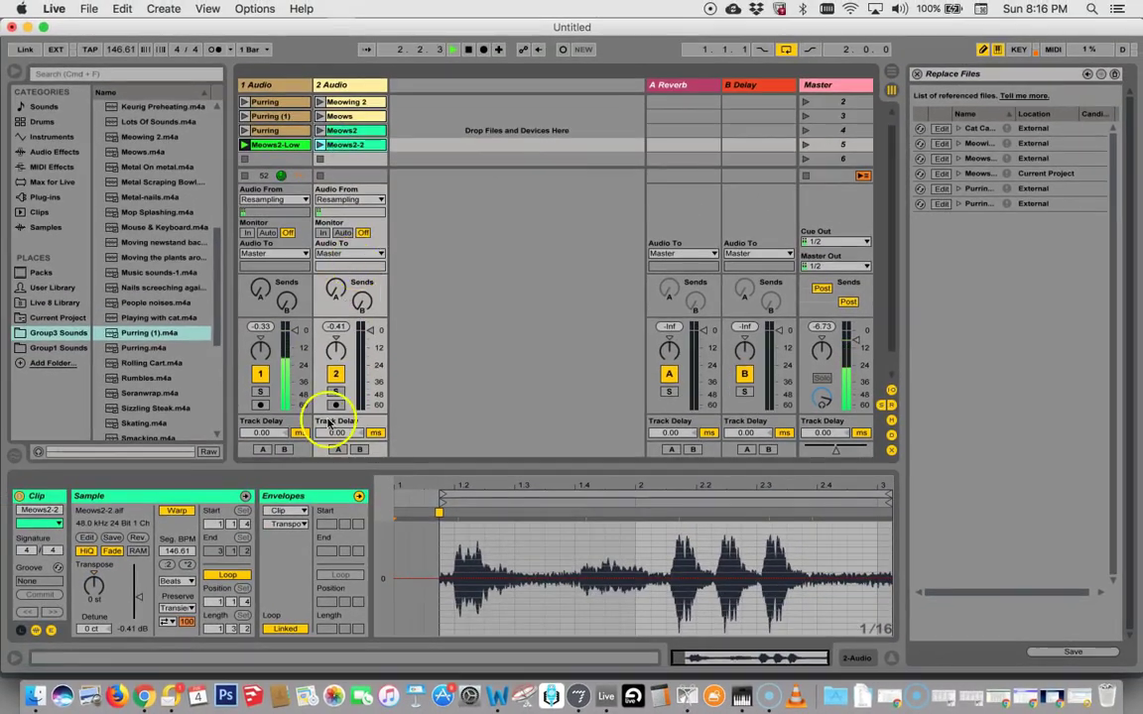
{"action": "left_click", "coordinate": [295, 510]}
{"action": "left_click", "coordinate": [293, 546]}
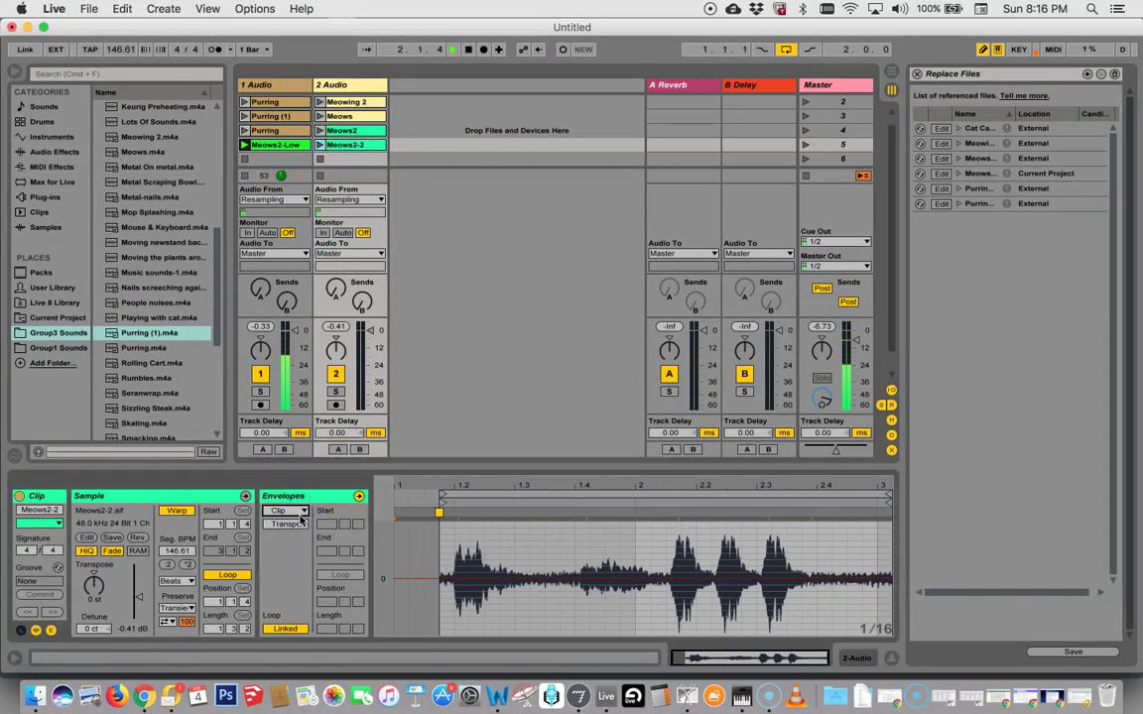
{"action": "left_click", "coordinate": [301, 514]}
{"action": "left_click", "coordinate": [281, 534]}
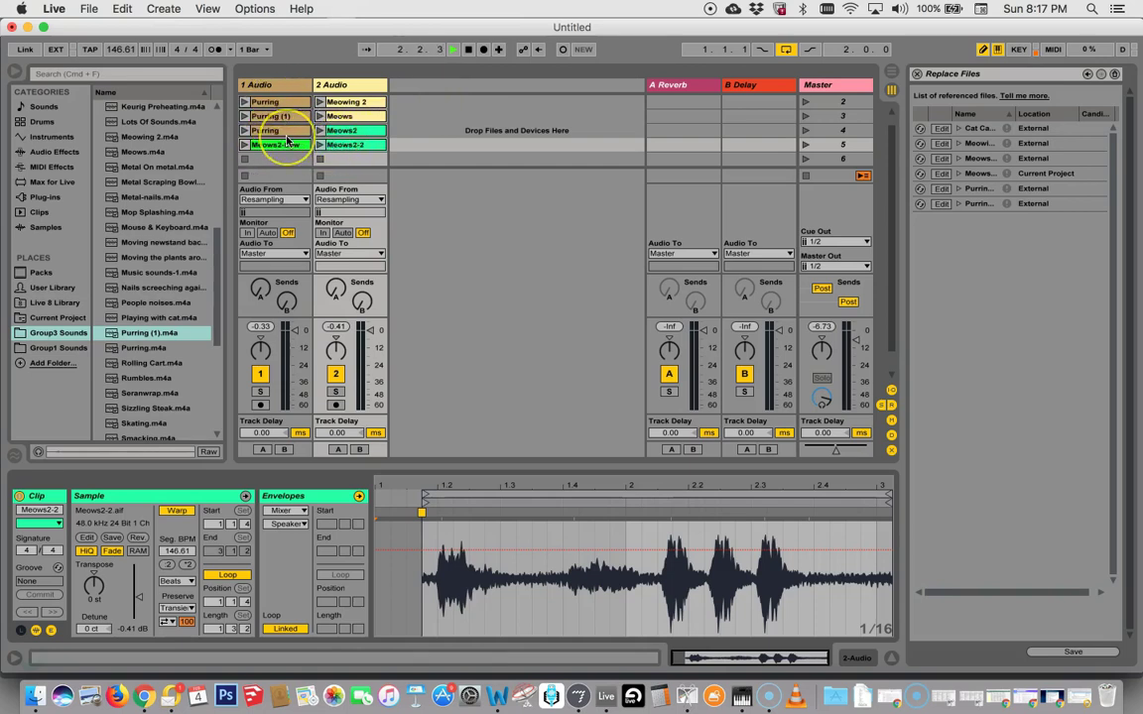
Delete the Meowing 2 clip from the second audio track.
{"action": "scroll", "coordinate": [286, 142], "scroll_direction": "up", "scroll_amount": 1}
{"action": "left_click", "coordinate": [270, 103]}
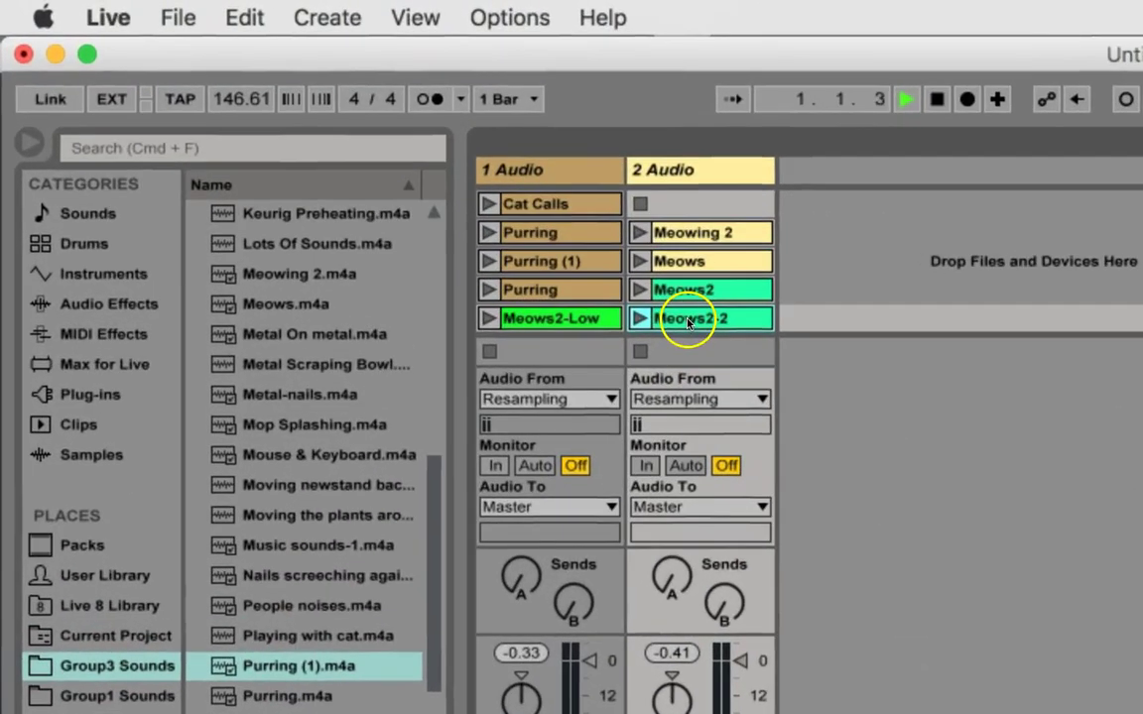
{"action": "right_click", "coordinate": [689, 322]}
{"action": "left_click", "coordinate": [699, 232]}
{"action": "left_click", "coordinate": [699, 233]}
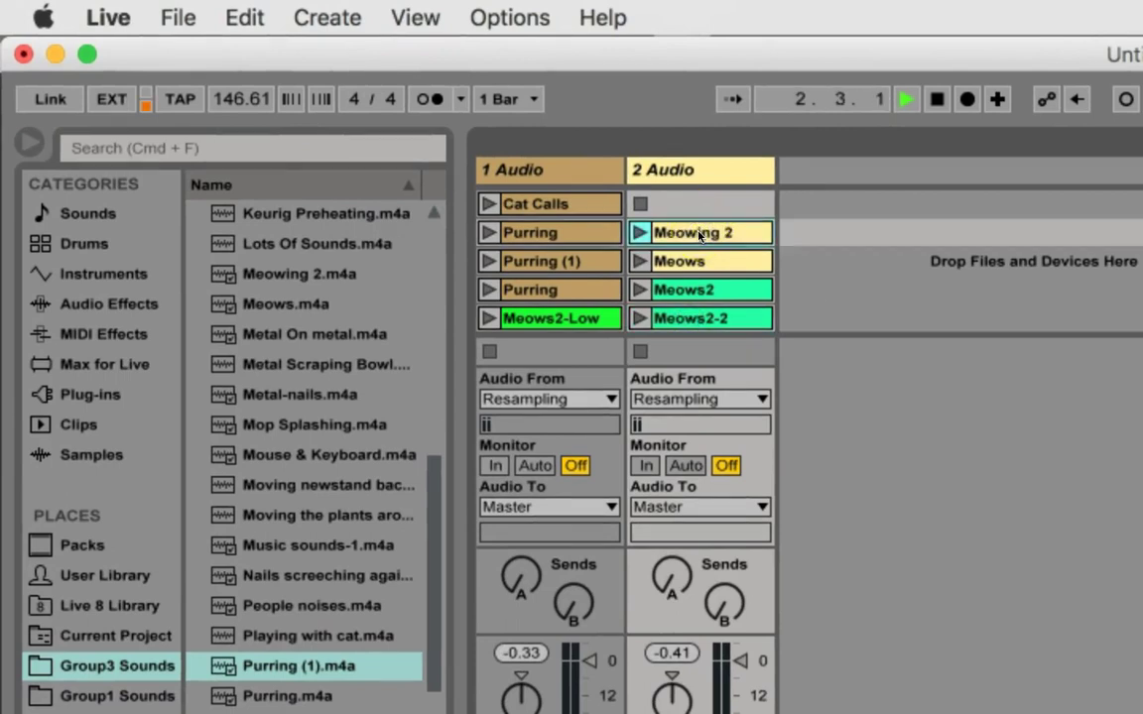
{"action": "key", "text": "Delete"}
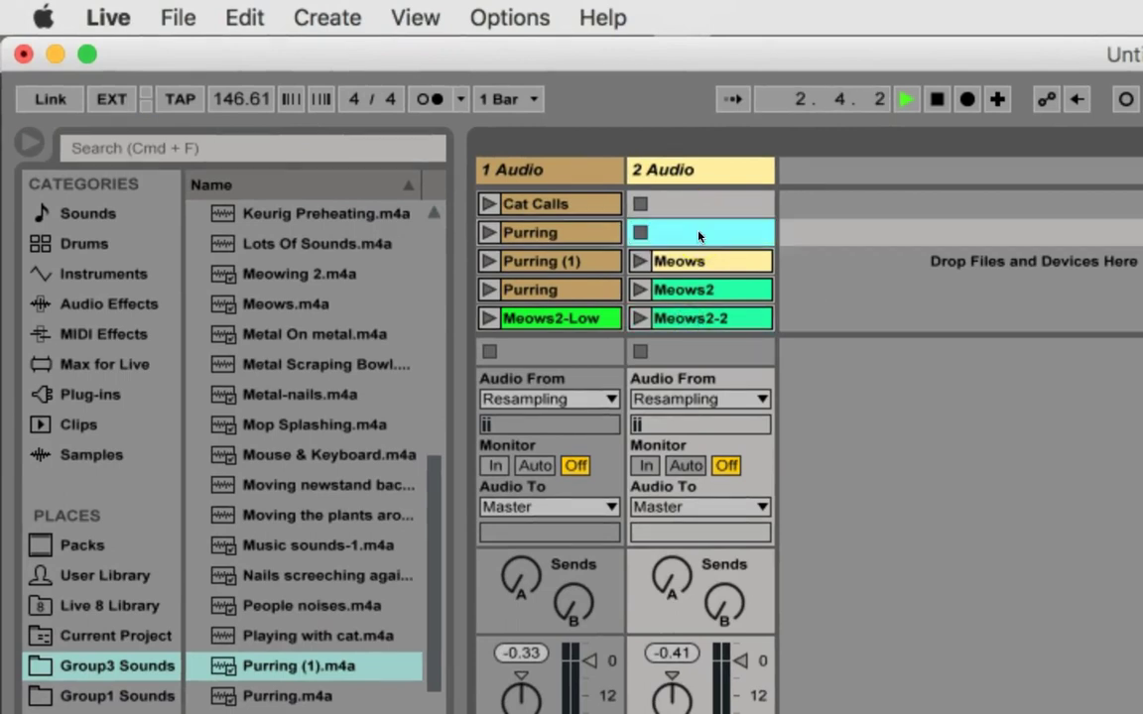
On the second audio track, move Meows2-2 up to scene 2 and bring Purring (1) over to scene 5.
{"action": "left_click", "coordinate": [678, 318]}
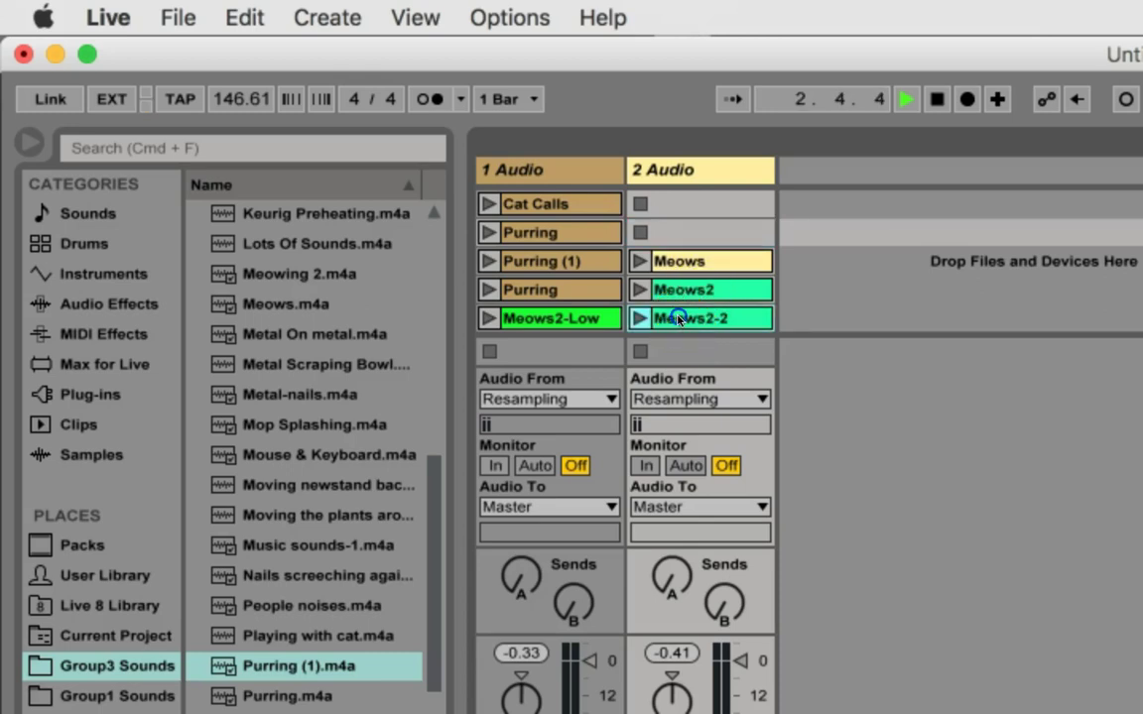
{"action": "left_click_drag", "start_coordinate": [678, 318], "coordinate": [681, 234]}
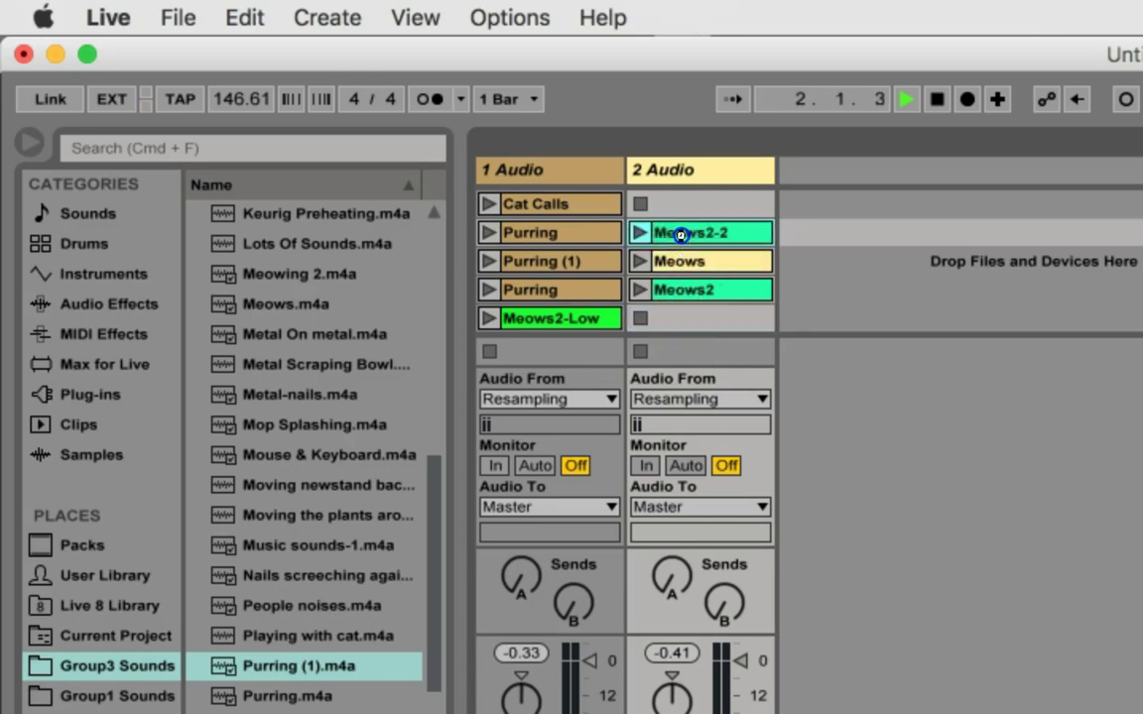
{"action": "left_click", "coordinate": [539, 262]}
{"action": "left_click_drag", "start_coordinate": [538, 262], "coordinate": [683, 317]}
On the first audio track, move Meows2-Low to scene 3 and place Meows in scene 6.
{"action": "left_click_drag", "start_coordinate": [502, 319], "coordinate": [533, 256]}
{"action": "left_click_drag", "start_coordinate": [689, 260], "coordinate": [537, 318]}
Copy the Meows2-2 clip into the empty scene 3 slot of the second audio track.
{"action": "left_click_drag", "start_coordinate": [584, 229], "coordinate": [698, 204]}
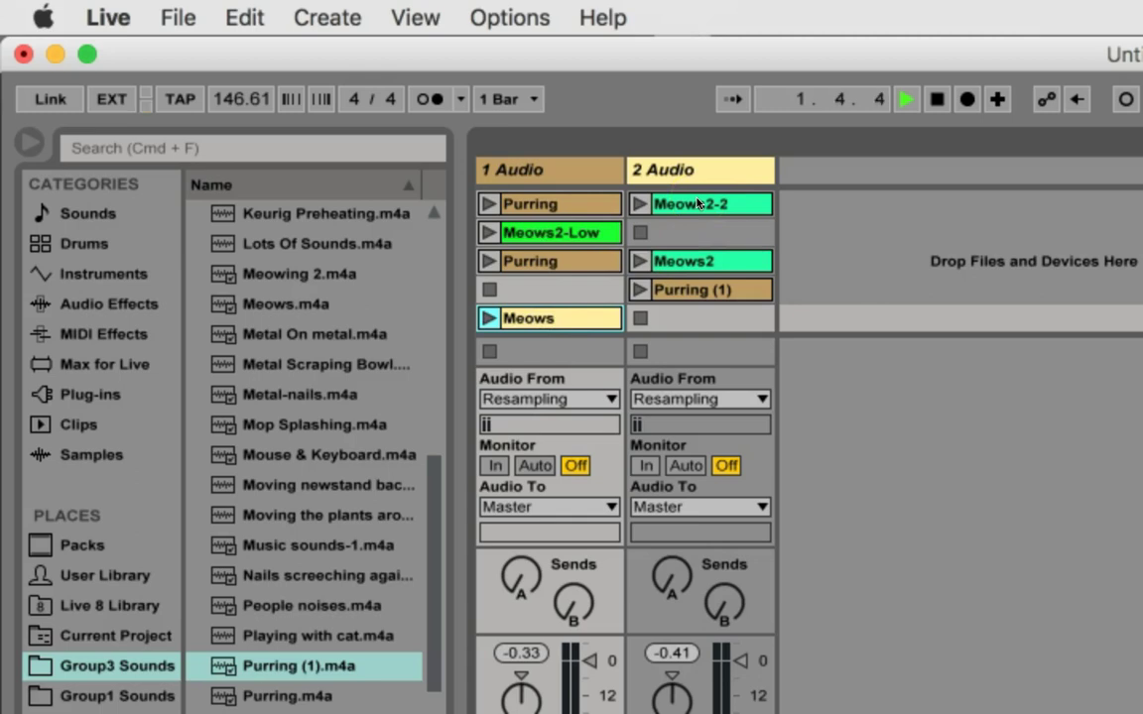
{"action": "mouse_move", "coordinate": [697, 203]}
{"action": "left_mouse_down"}
{"action": "mouse_move", "coordinate": [708, 225]}
{"action": "mouse_move", "coordinate": [701, 237]}
{"action": "mouse_move", "coordinate": [696, 228]}
{"action": "left_mouse_up"}
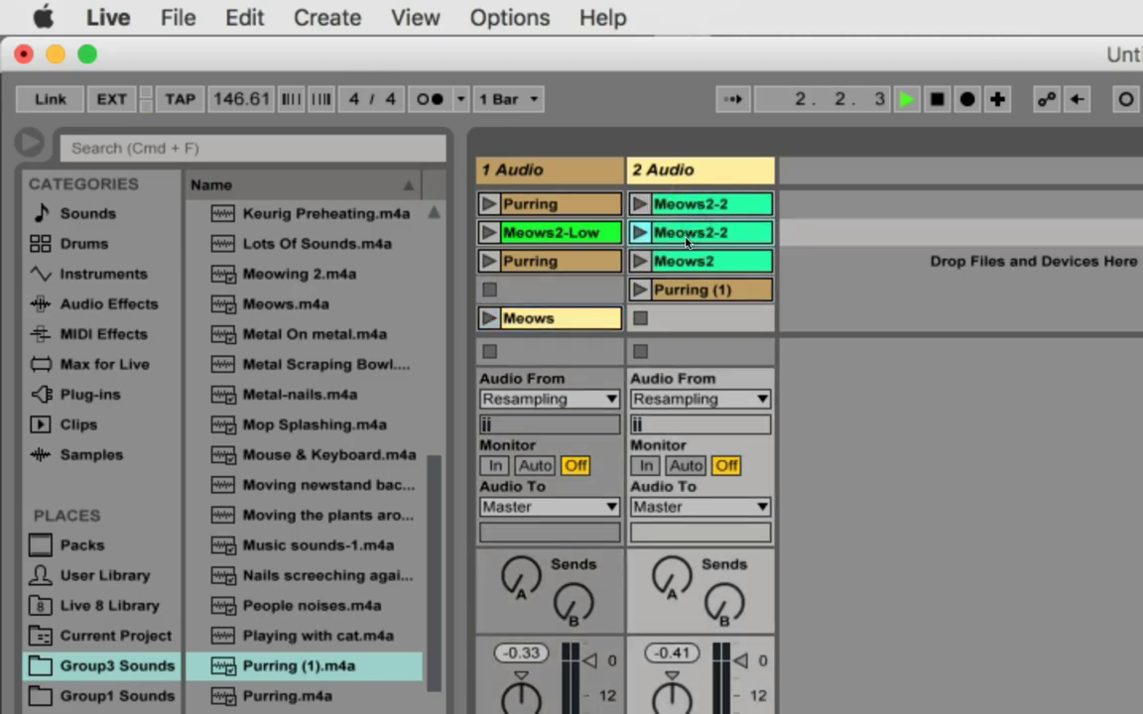
{"action": "scroll", "coordinate": [685, 239], "scroll_direction": "up", "scroll_amount": 1}
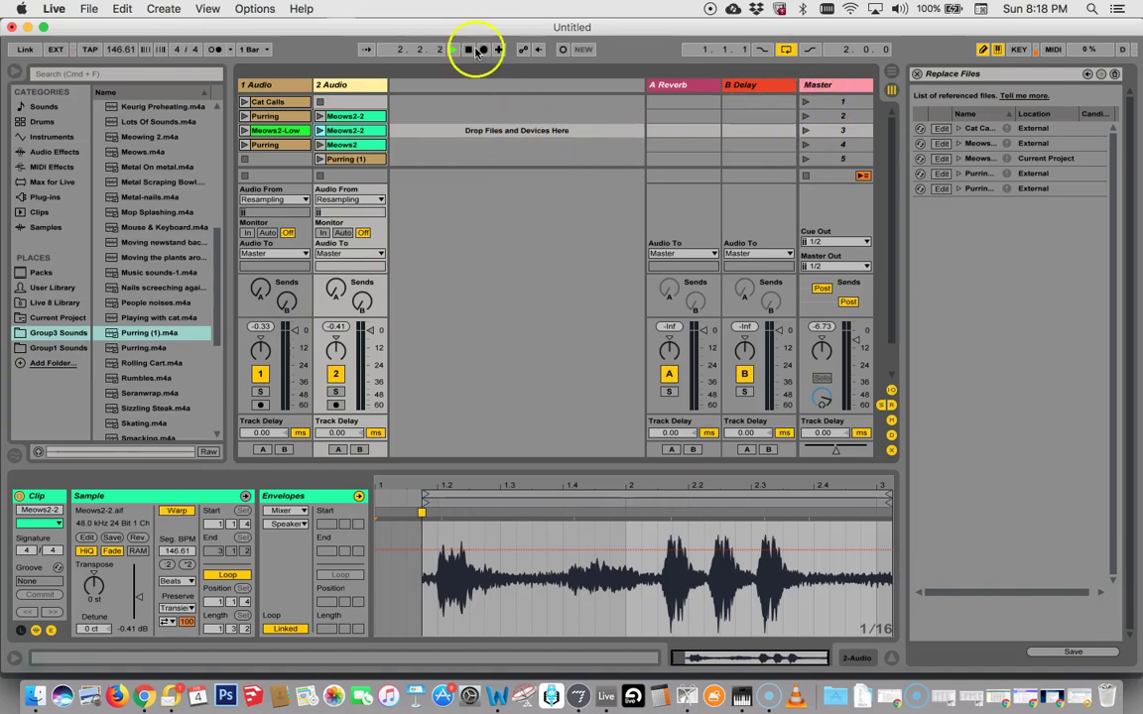
Stop the transport playback.
{"action": "left_click", "coordinate": [542, 209]}
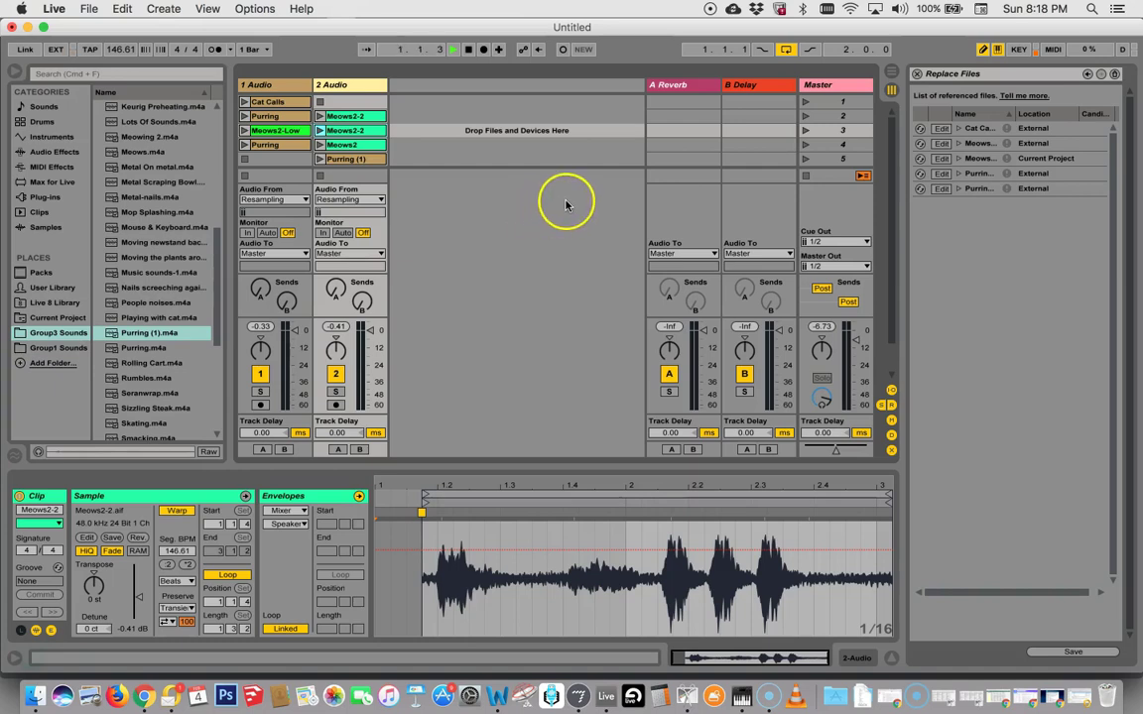
{"action": "left_click", "coordinate": [555, 215]}
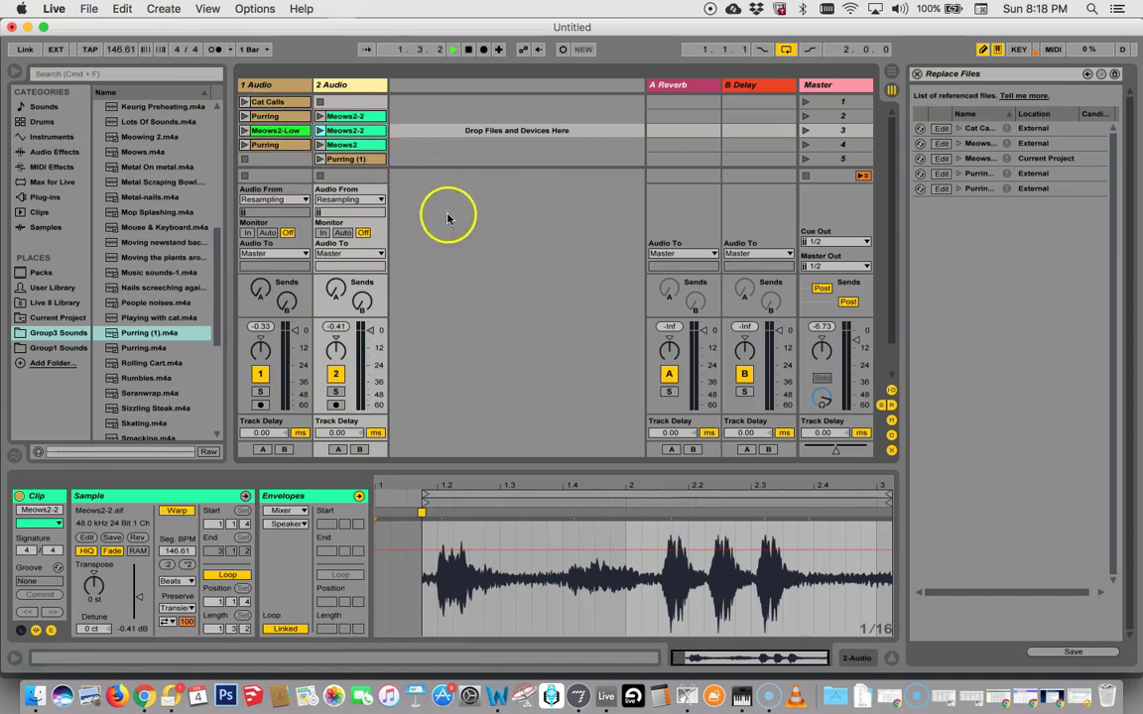
{"action": "left_click", "coordinate": [471, 51]}
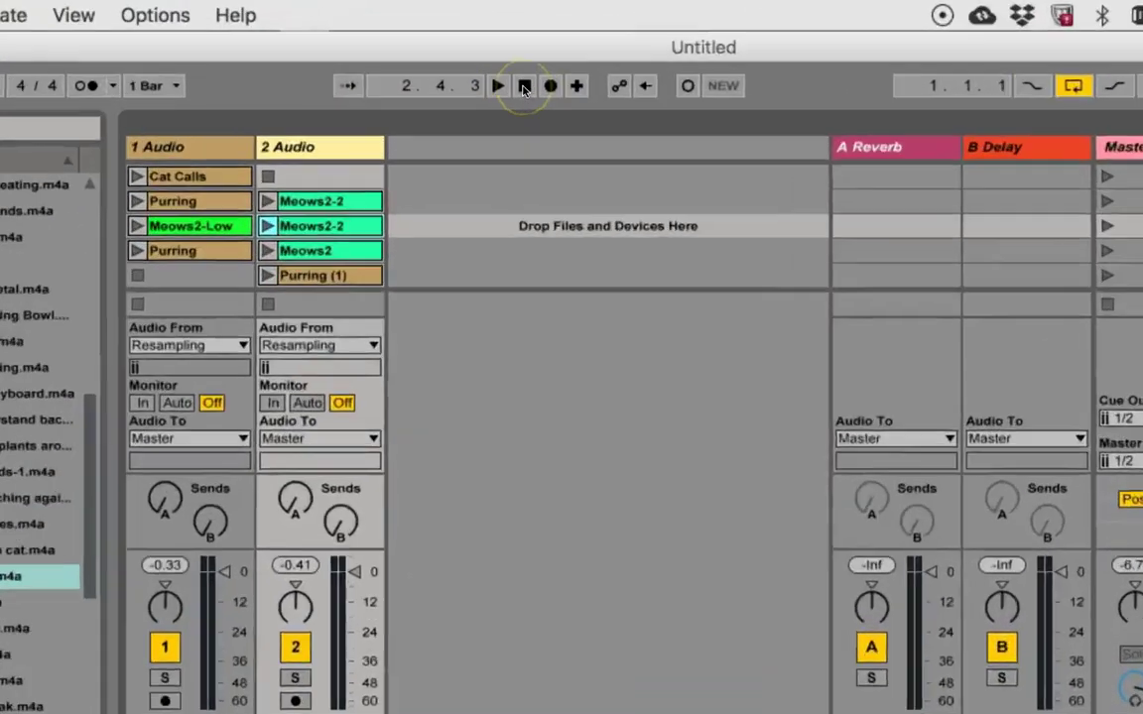
{"action": "left_click", "coordinate": [524, 89]}
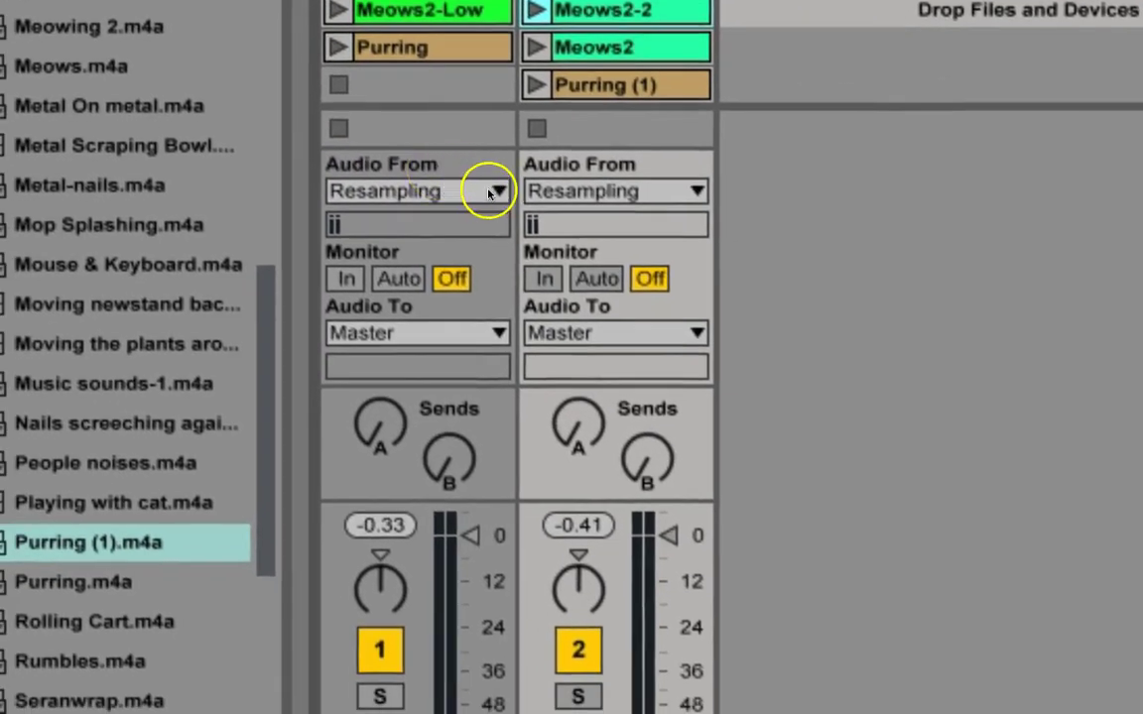
Keep Resampling as the audio input of both audio tracks and arm both tracks for recording.
{"action": "left_click", "coordinate": [480, 195]}
{"action": "left_click", "coordinate": [447, 329]}
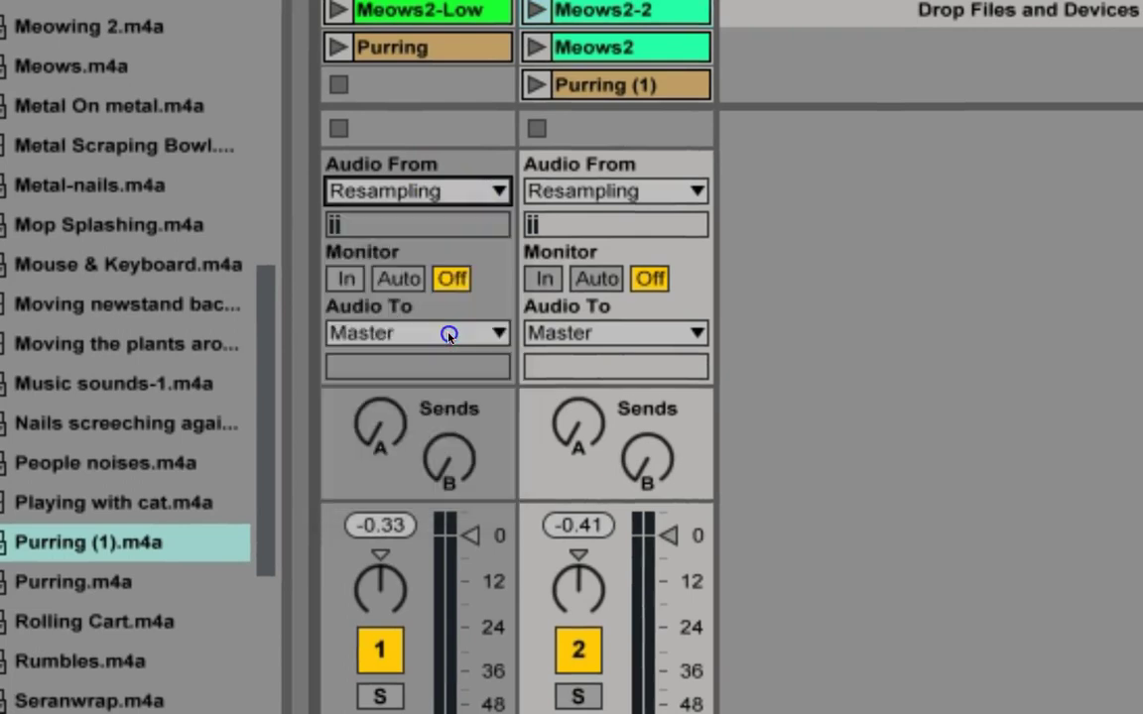
{"action": "left_click", "coordinate": [691, 189]}
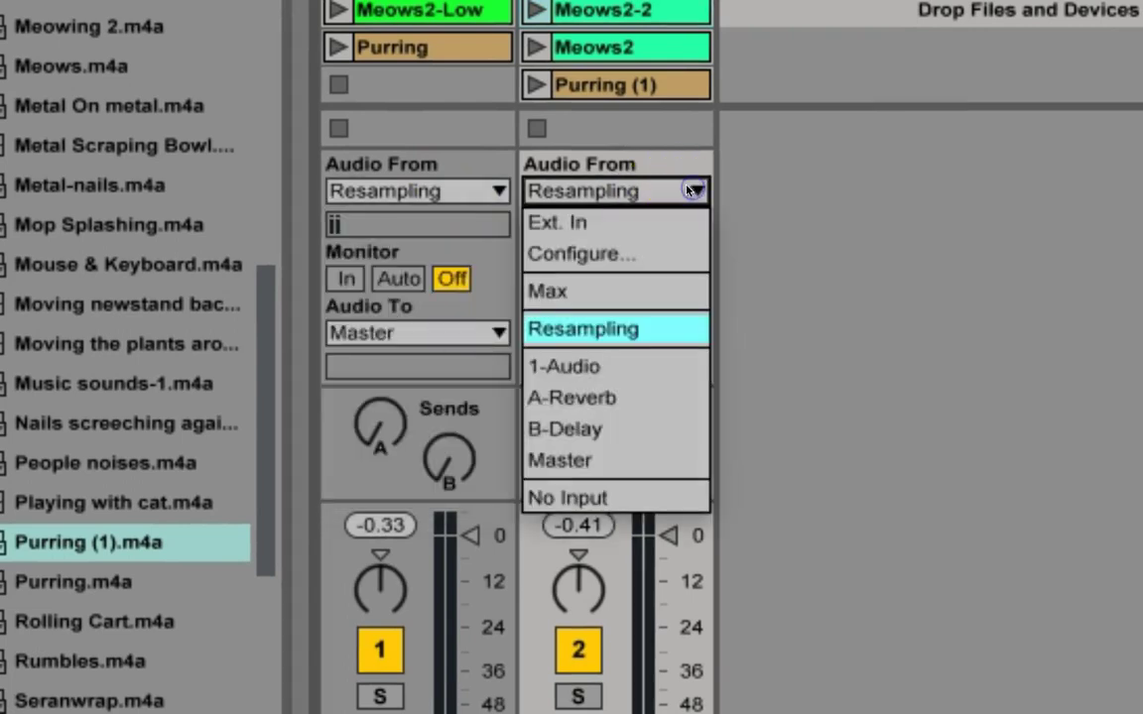
{"action": "left_click", "coordinate": [684, 189]}
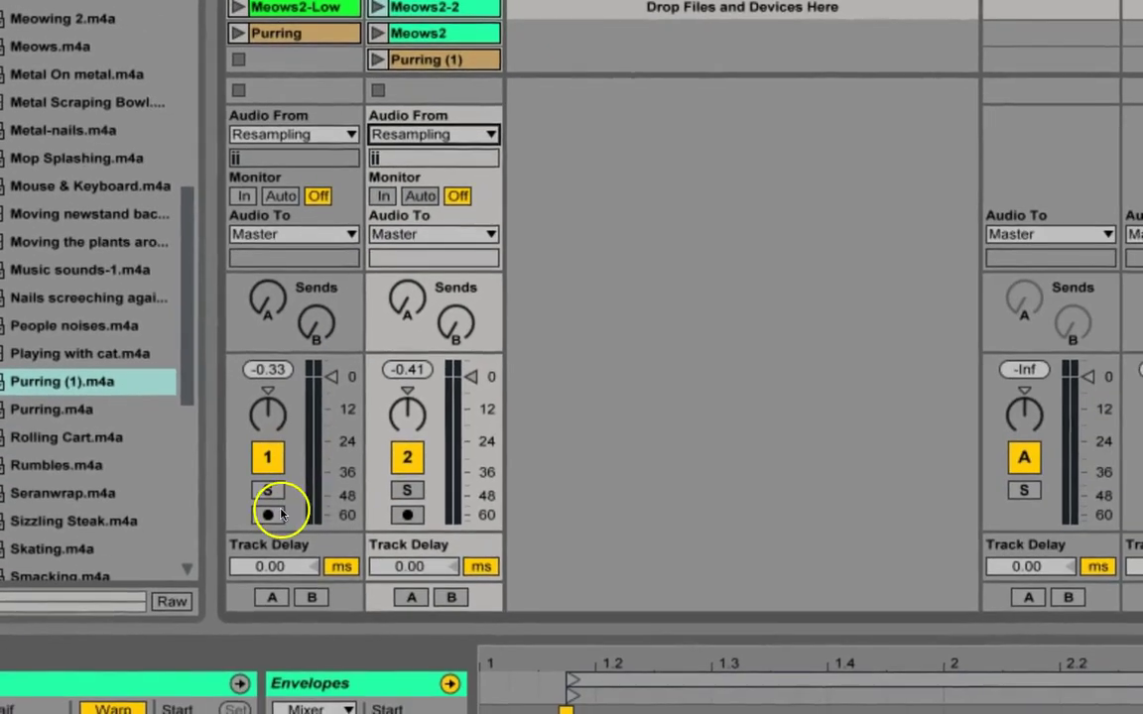
{"action": "left_click", "coordinate": [269, 514]}
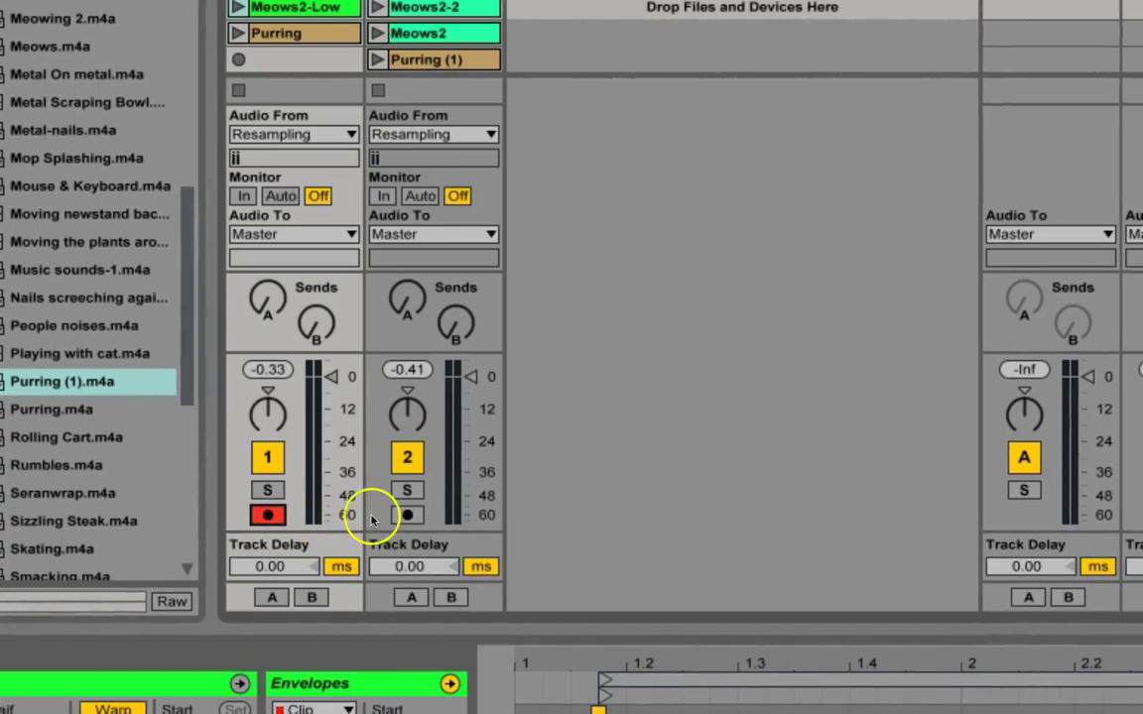
{"action": "left_click", "coordinate": [412, 517]}
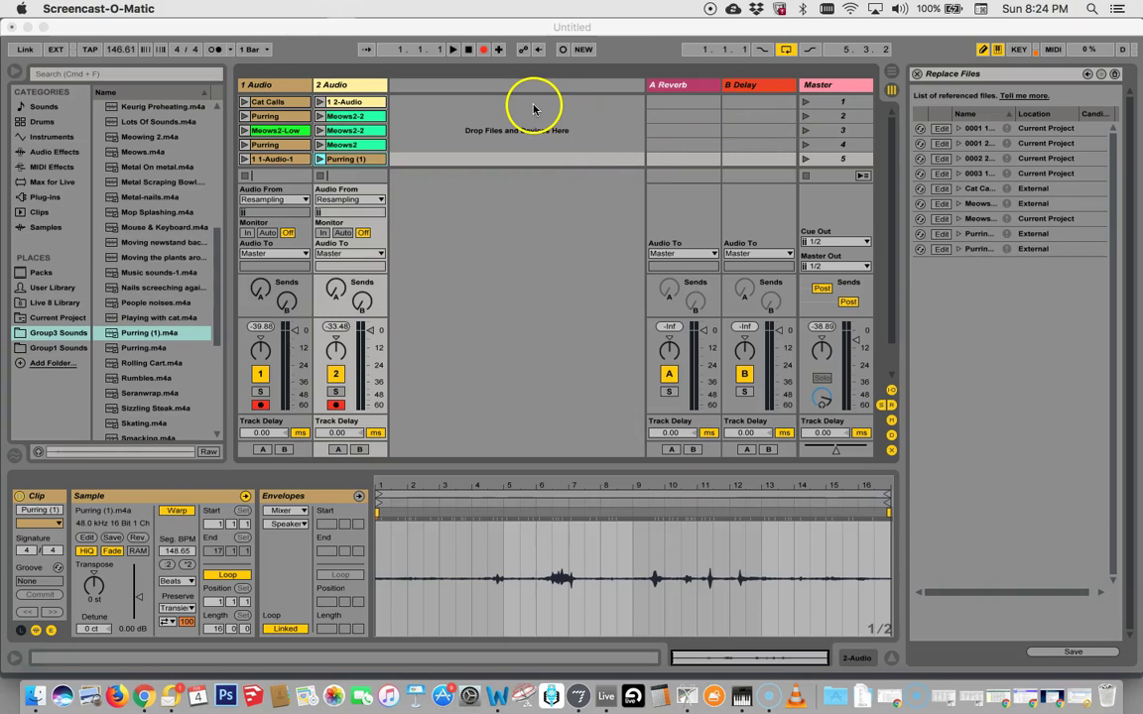
Turn off the Arrangement loop.
{"action": "left_click", "coordinate": [788, 54]}
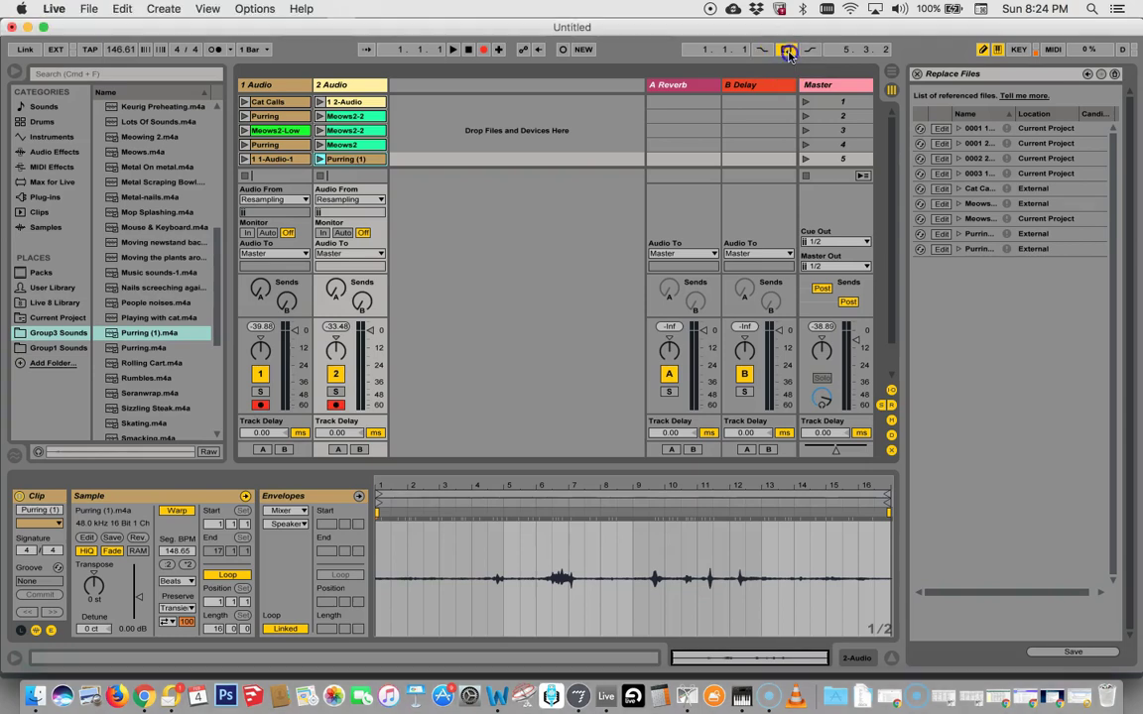
{"action": "left_click", "coordinate": [788, 54]}
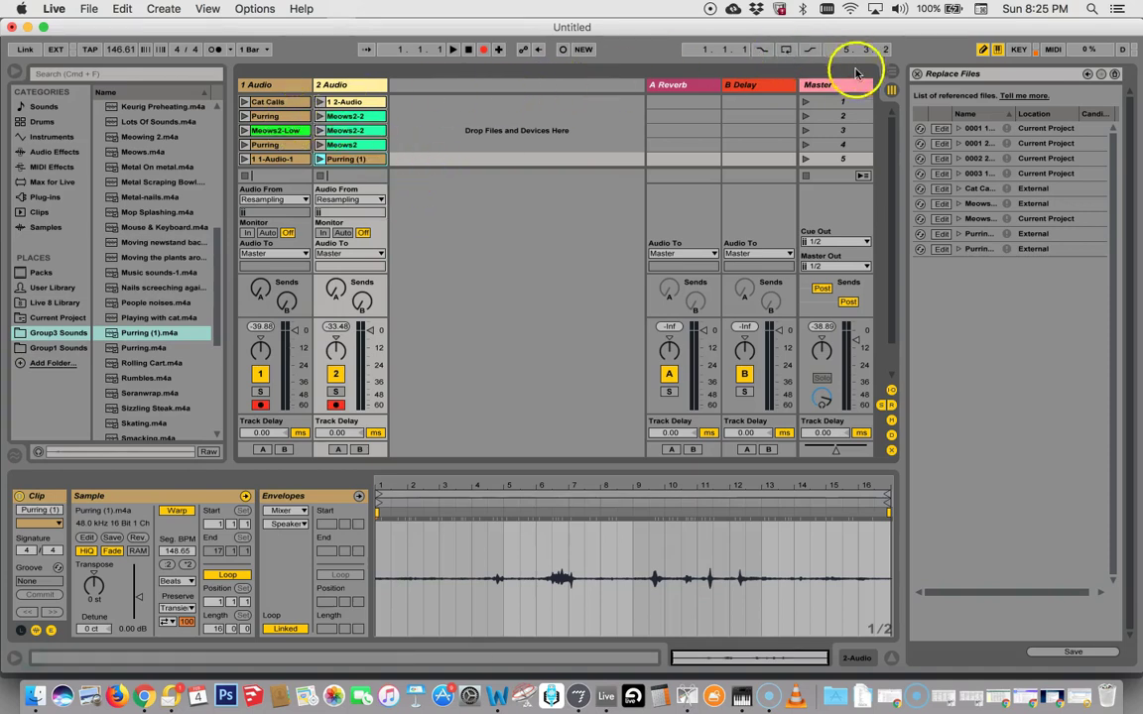
Record the performance by launching scenes 1 through 5 in order, letting each play for several bars, and stop the transport.
{"action": "left_click", "coordinate": [805, 101]}
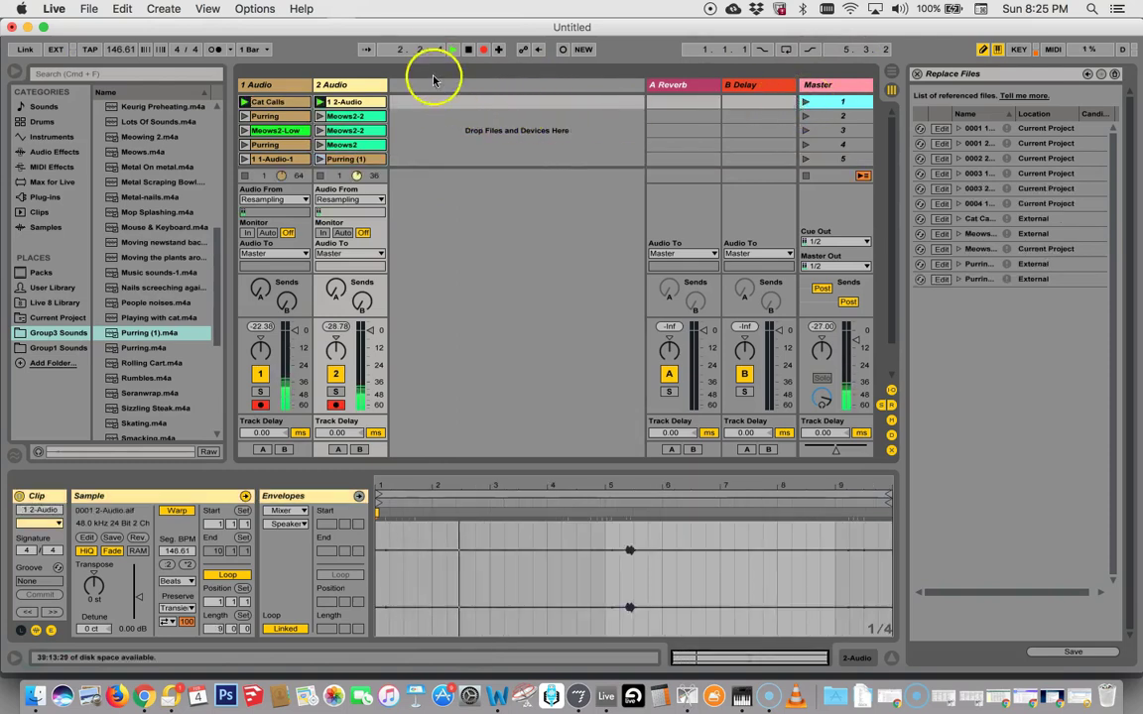
{"action": "left_click", "coordinate": [469, 153]}
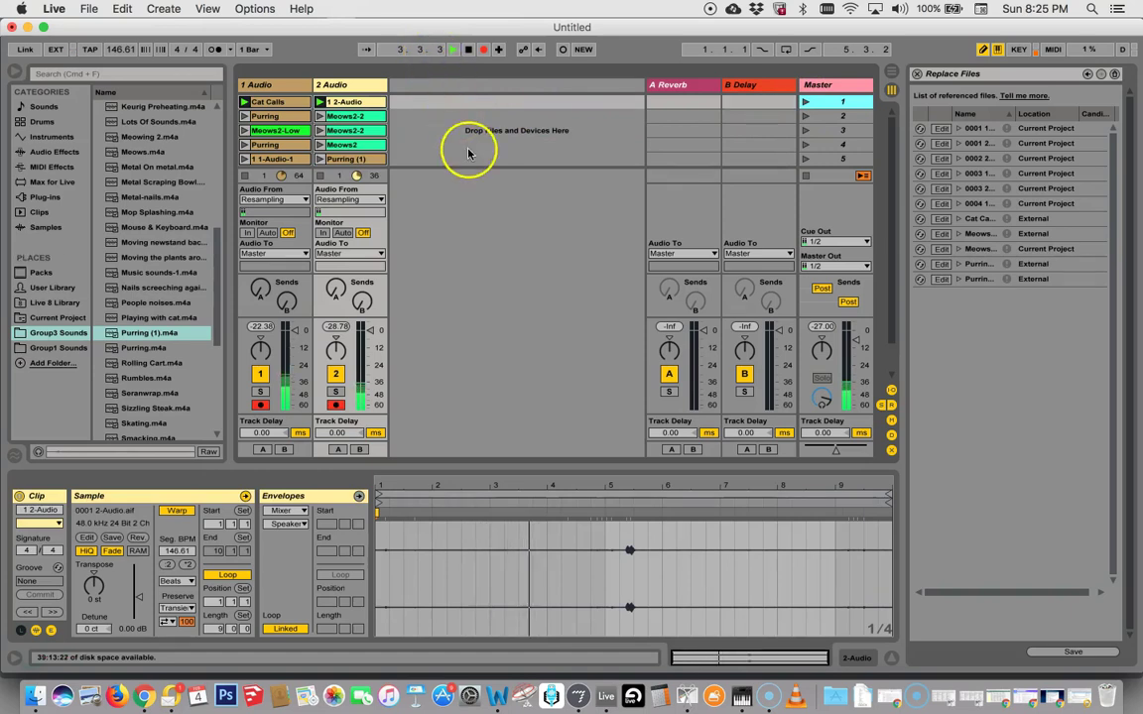
{"action": "left_click", "coordinate": [806, 117]}
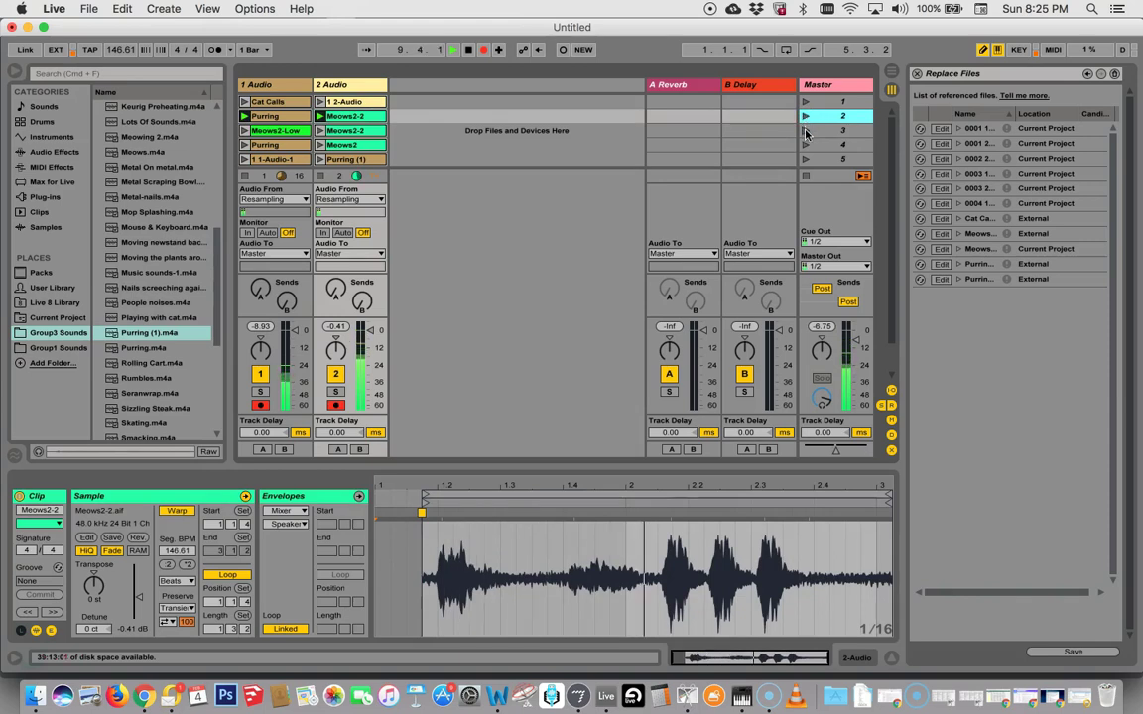
{"action": "left_click", "coordinate": [805, 131]}
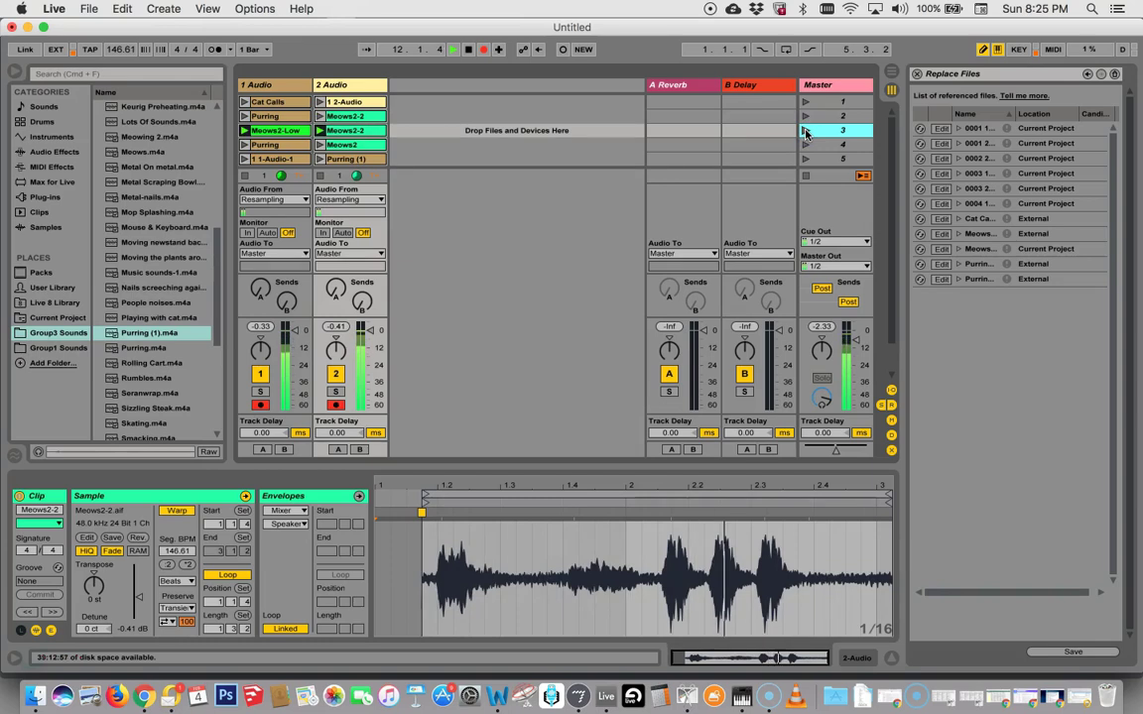
{"action": "left_click", "coordinate": [805, 145]}
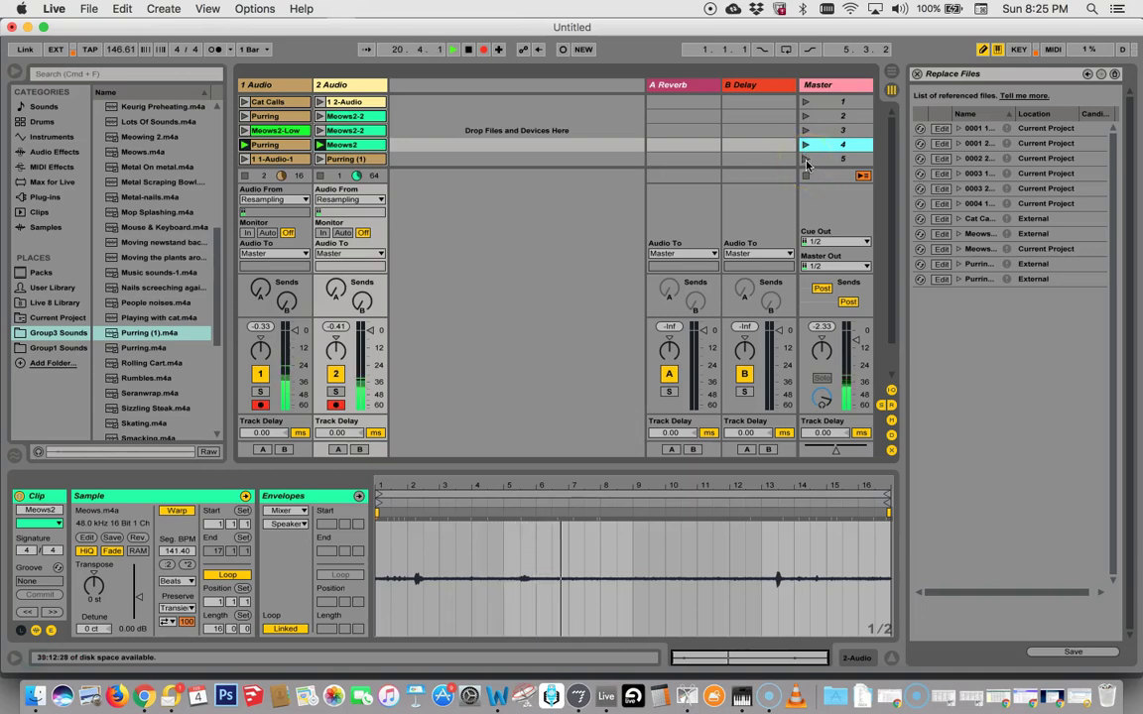
{"action": "left_click", "coordinate": [805, 161]}
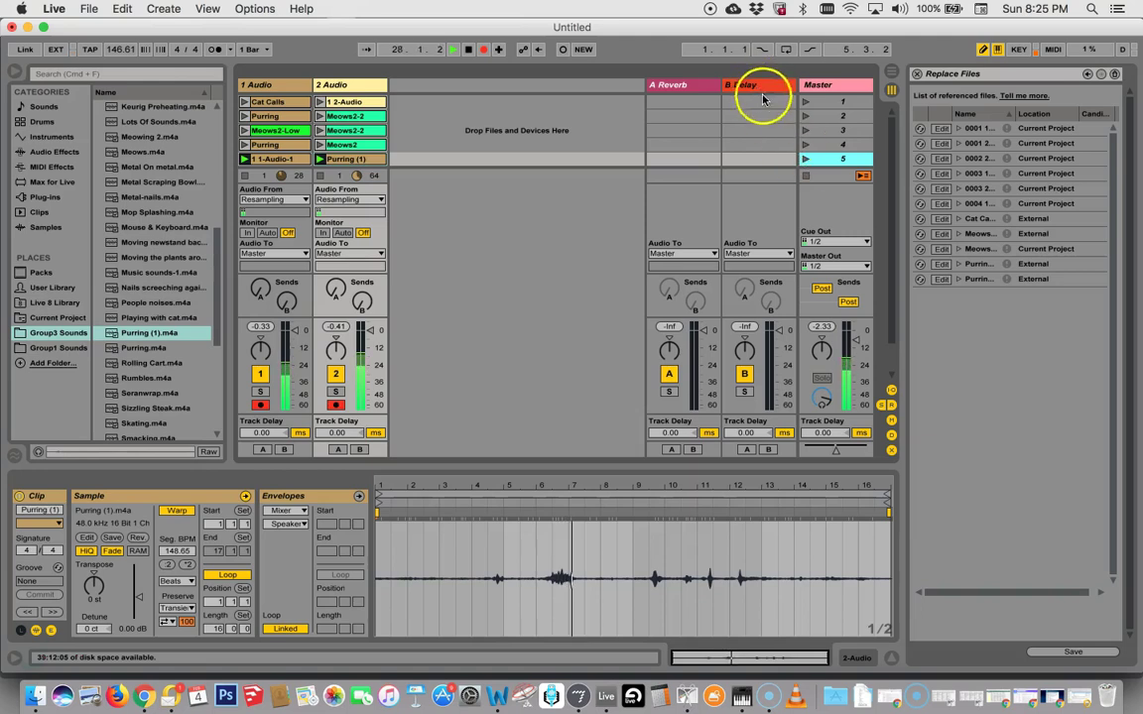
{"action": "left_click", "coordinate": [469, 49]}
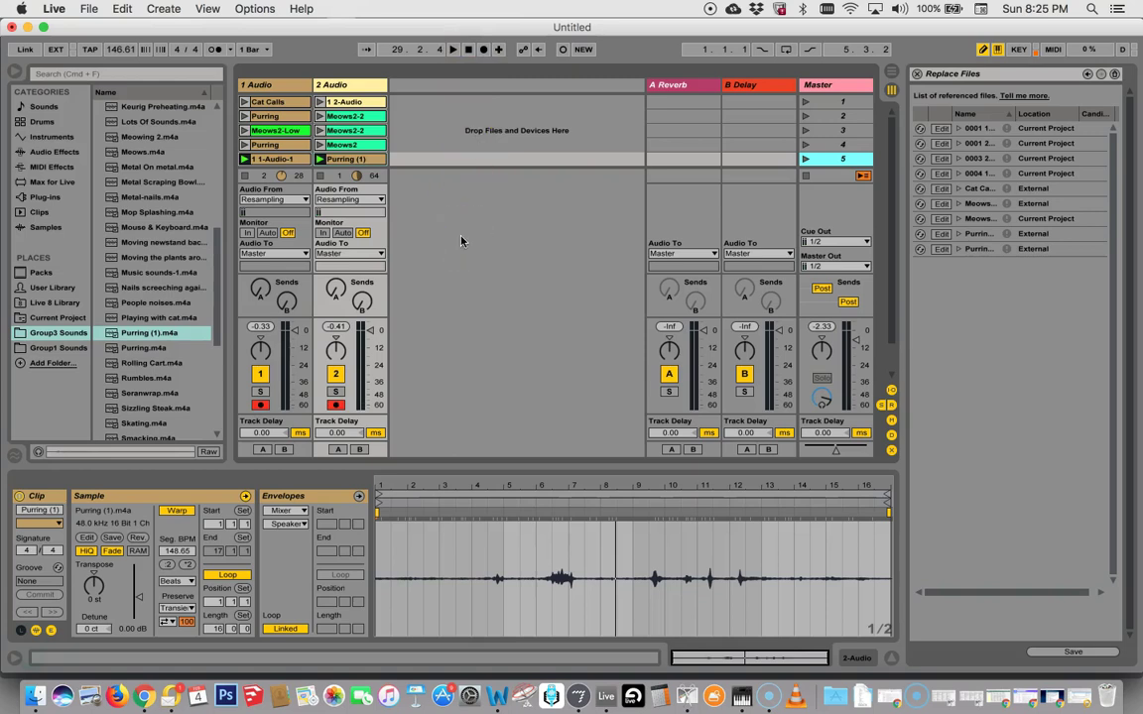
Switch to the Arrangement View and return both audio tracks to Arrangement playback so the recorded clips are active.
{"action": "key", "text": "Tab"}
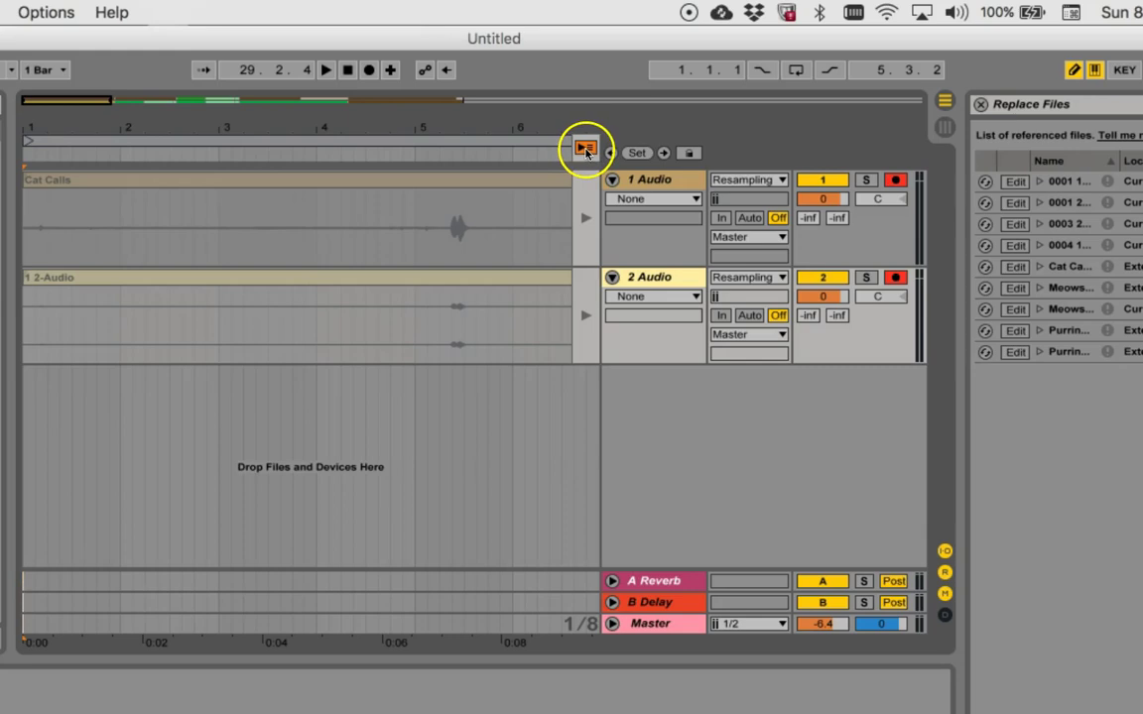
{"action": "left_click", "coordinate": [586, 149]}
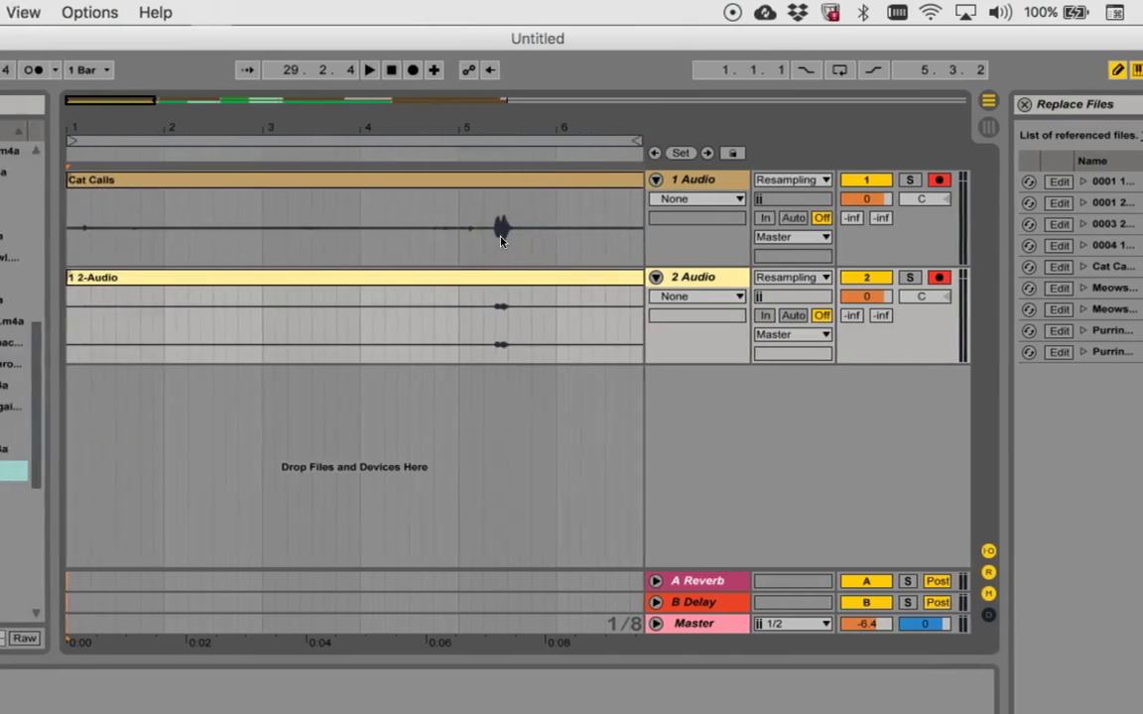
Review the whole recorded performance on both tracks by playing the arrangement from bar 1 to its end, and stop playback.
{"action": "scroll", "coordinate": [501, 240], "scroll_direction": "right", "scroll_amount": 10}
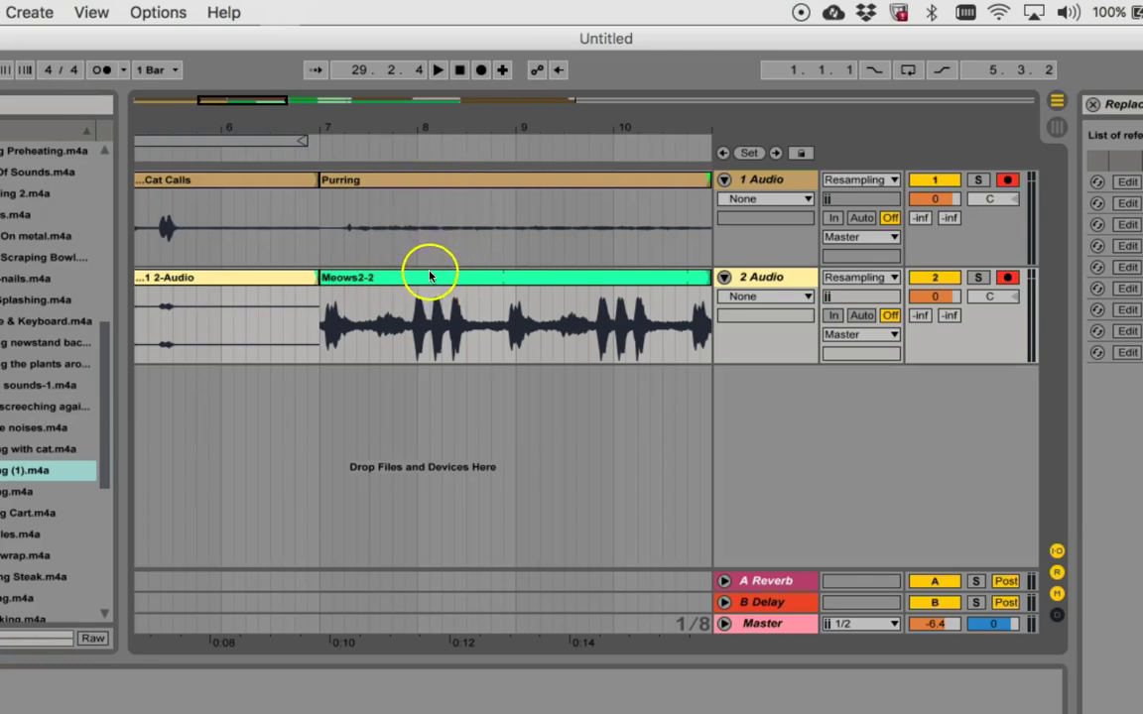
{"action": "scroll", "coordinate": [427, 275], "scroll_direction": "left", "scroll_amount": 10}
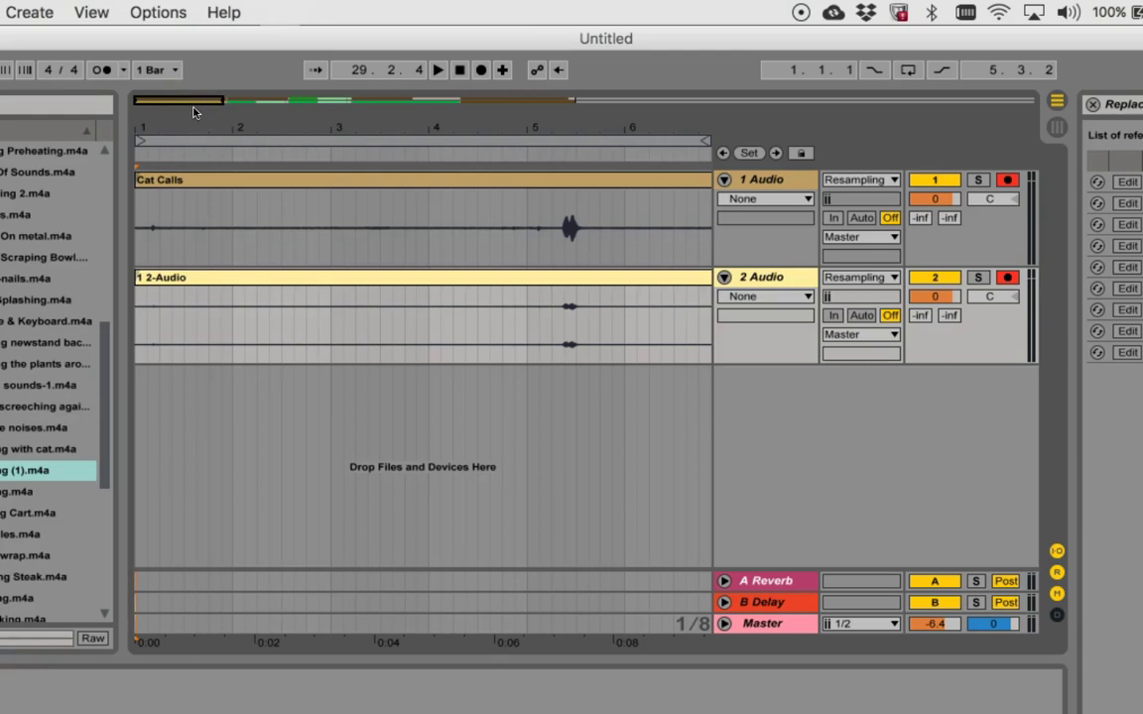
{"action": "left_click_drag", "start_coordinate": [194, 108], "coordinate": [195, 105]}
{"action": "key", "text": "space"}
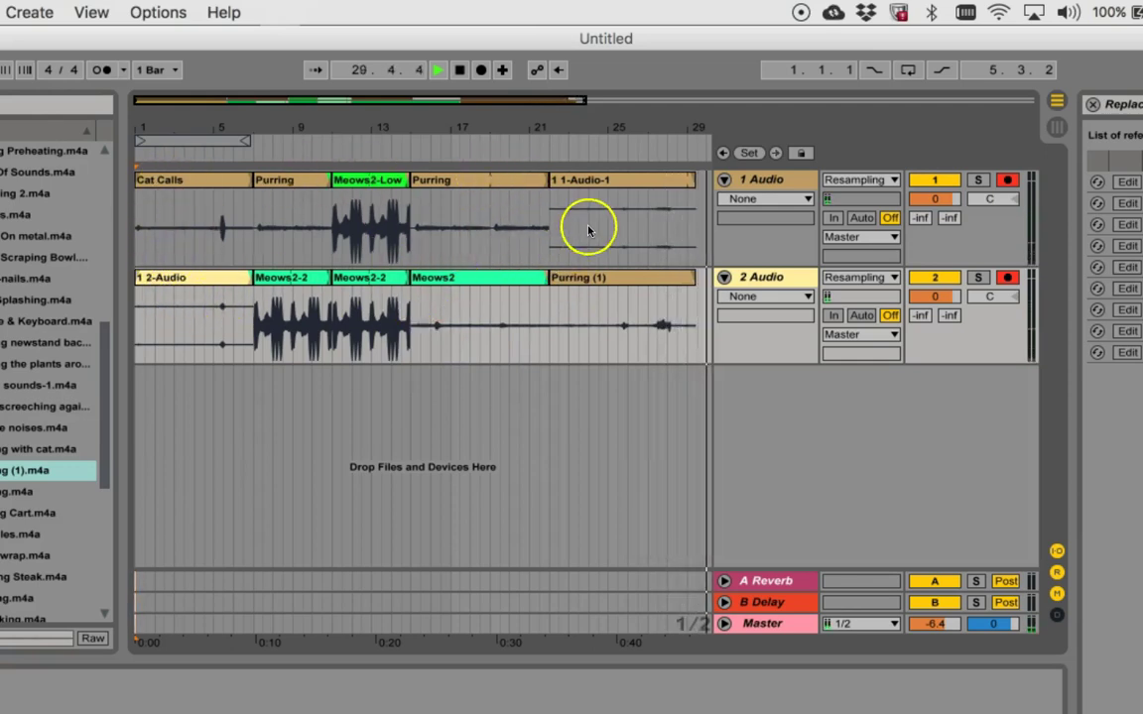
{"action": "key", "text": "space"}
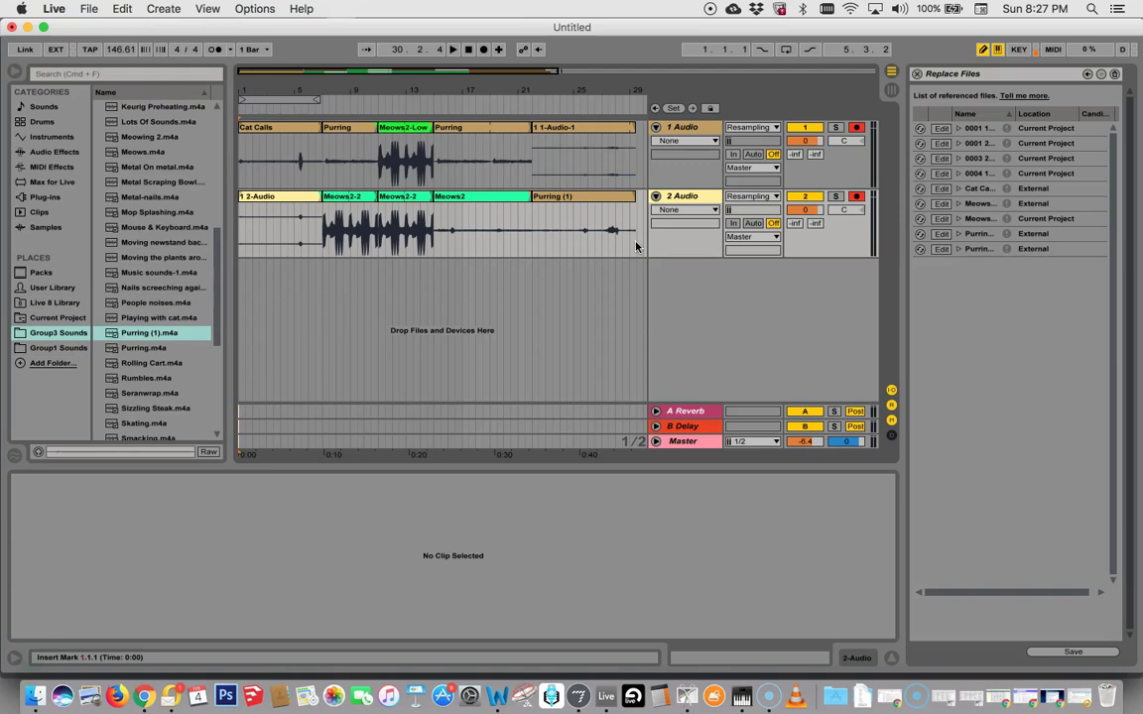
{"action": "left_click", "coordinate": [622, 263]}
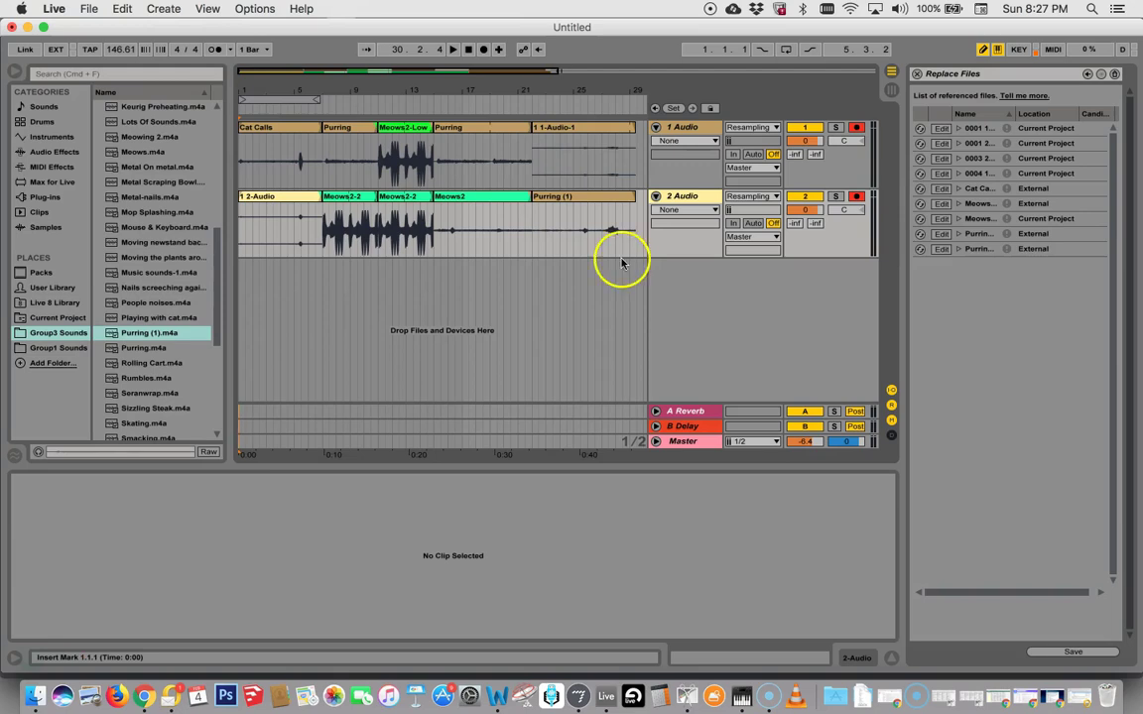